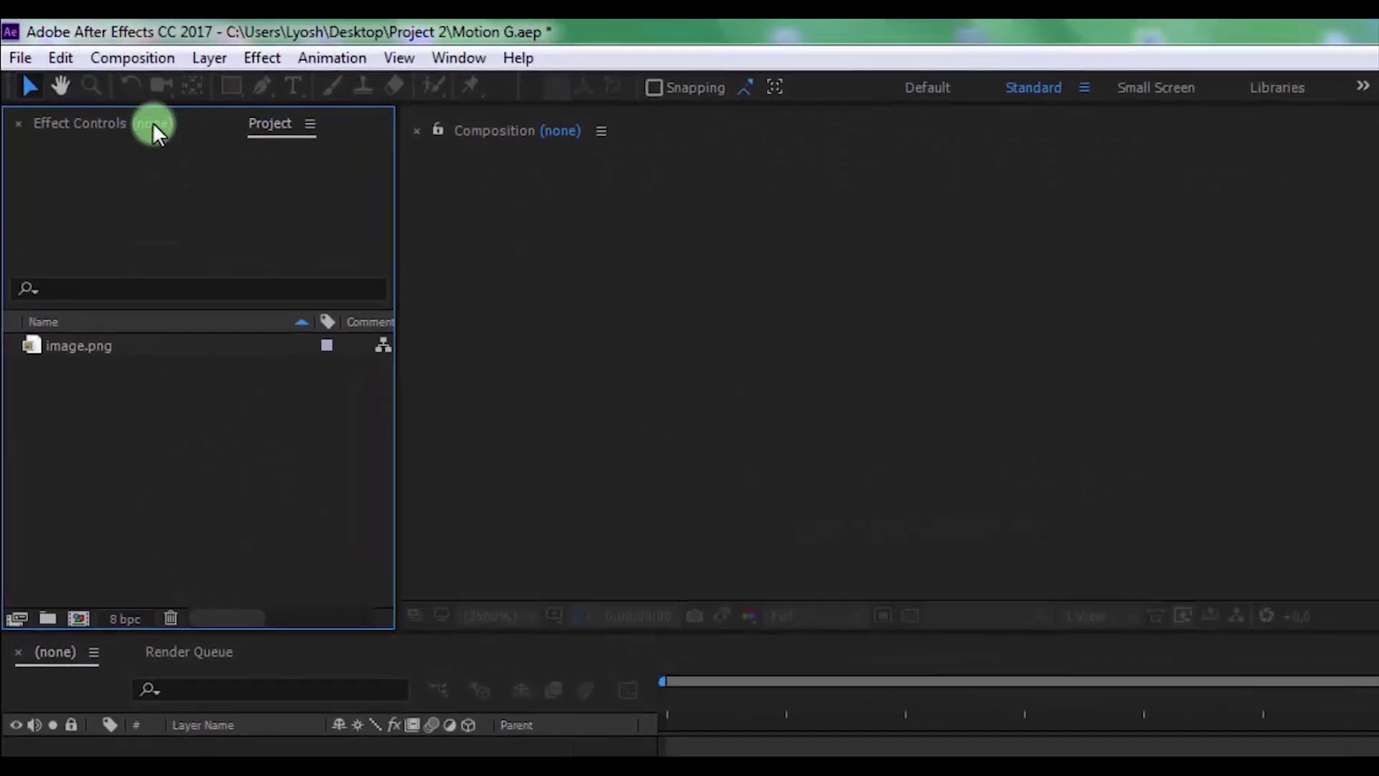
Create a new composition named Brand Animation, keeping 1920×1080, 30 fps and 5-second duration
click(165, 68)
click(194, 95)
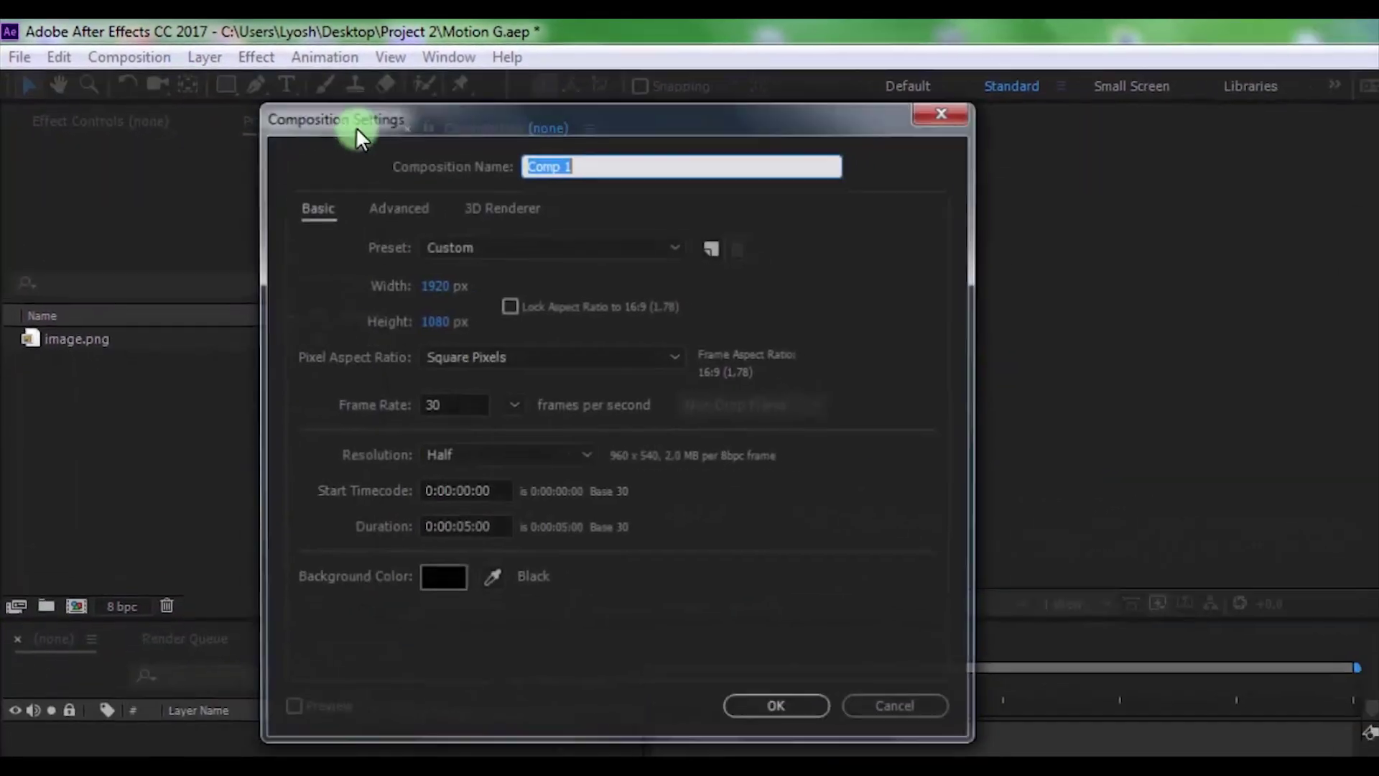
text(Brand Animation)
click(408, 264)
click(401, 298)
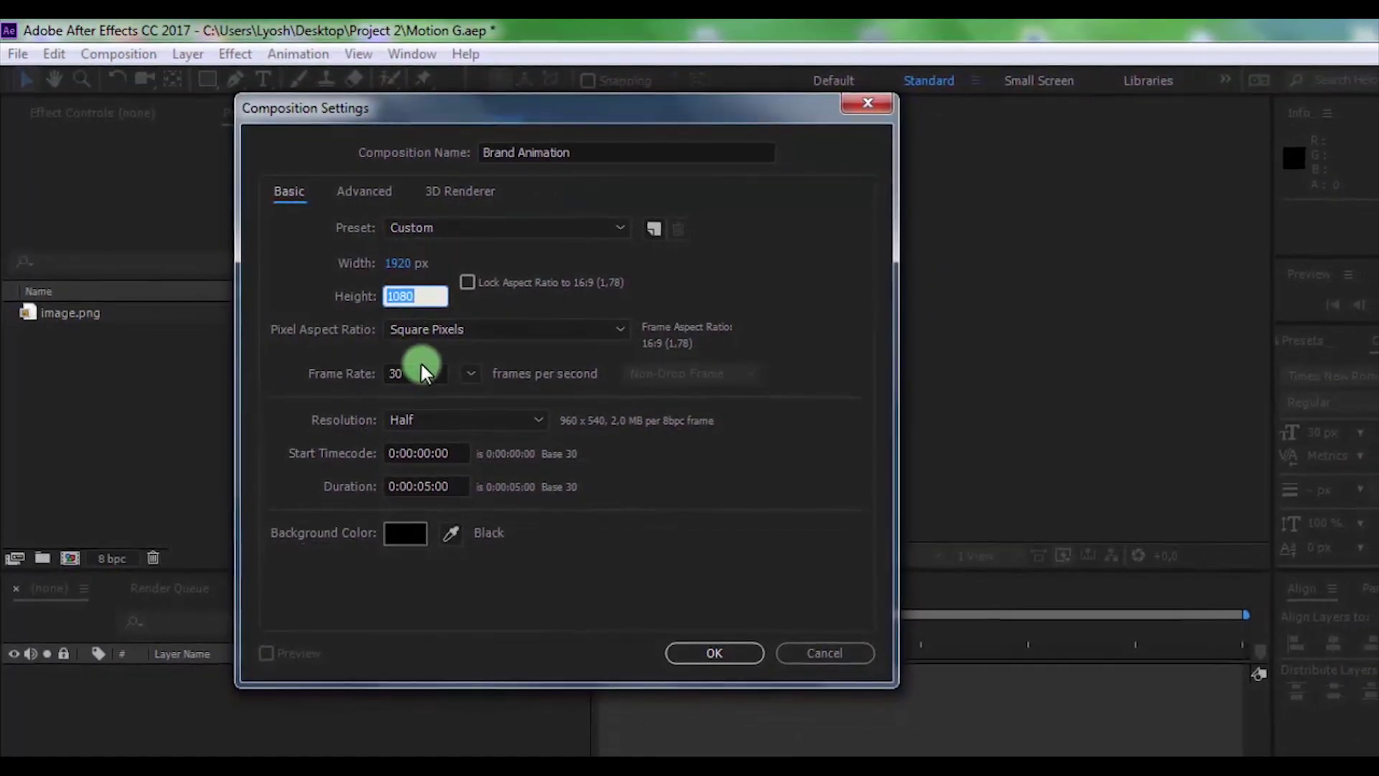
click(427, 373)
click(420, 481)
click(694, 644)
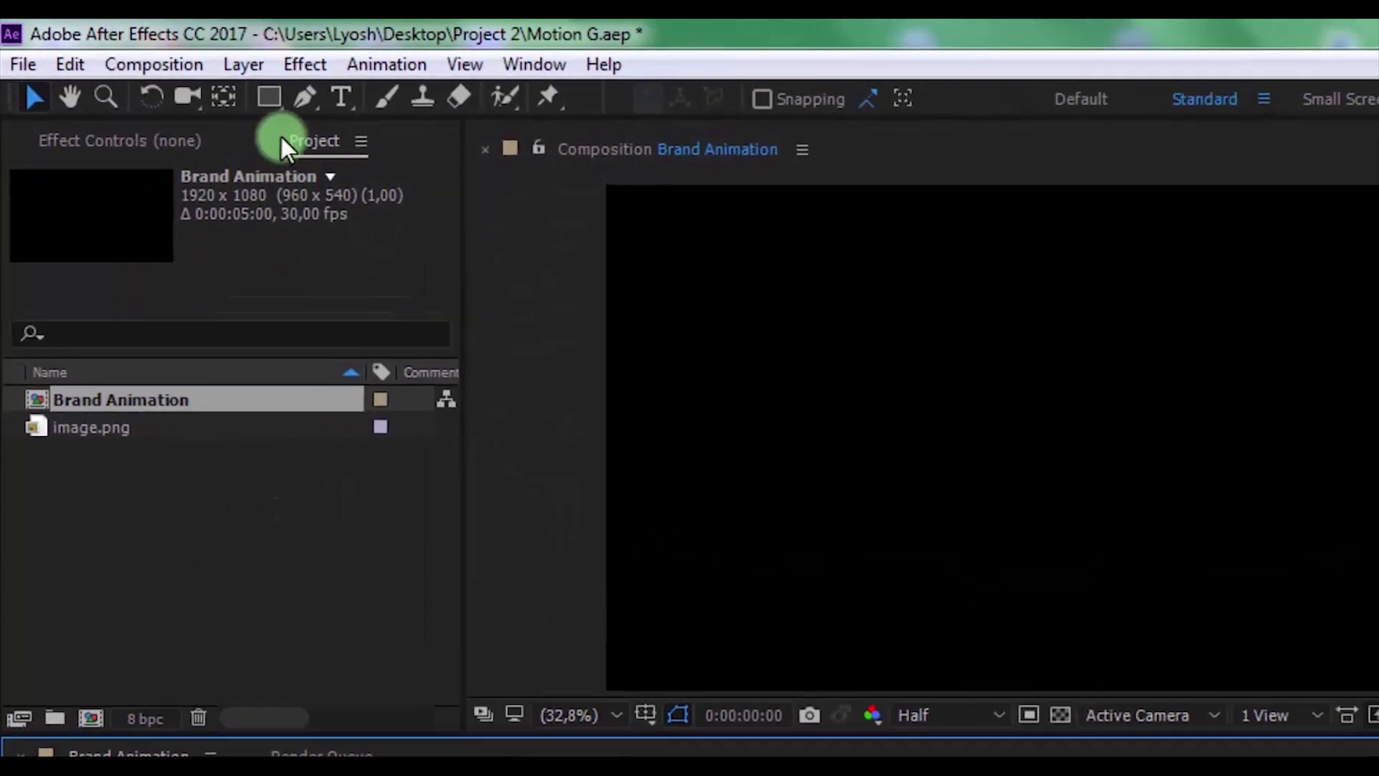
Draw a white square and centre it horizontally and vertically in the composition
click(203, 78)
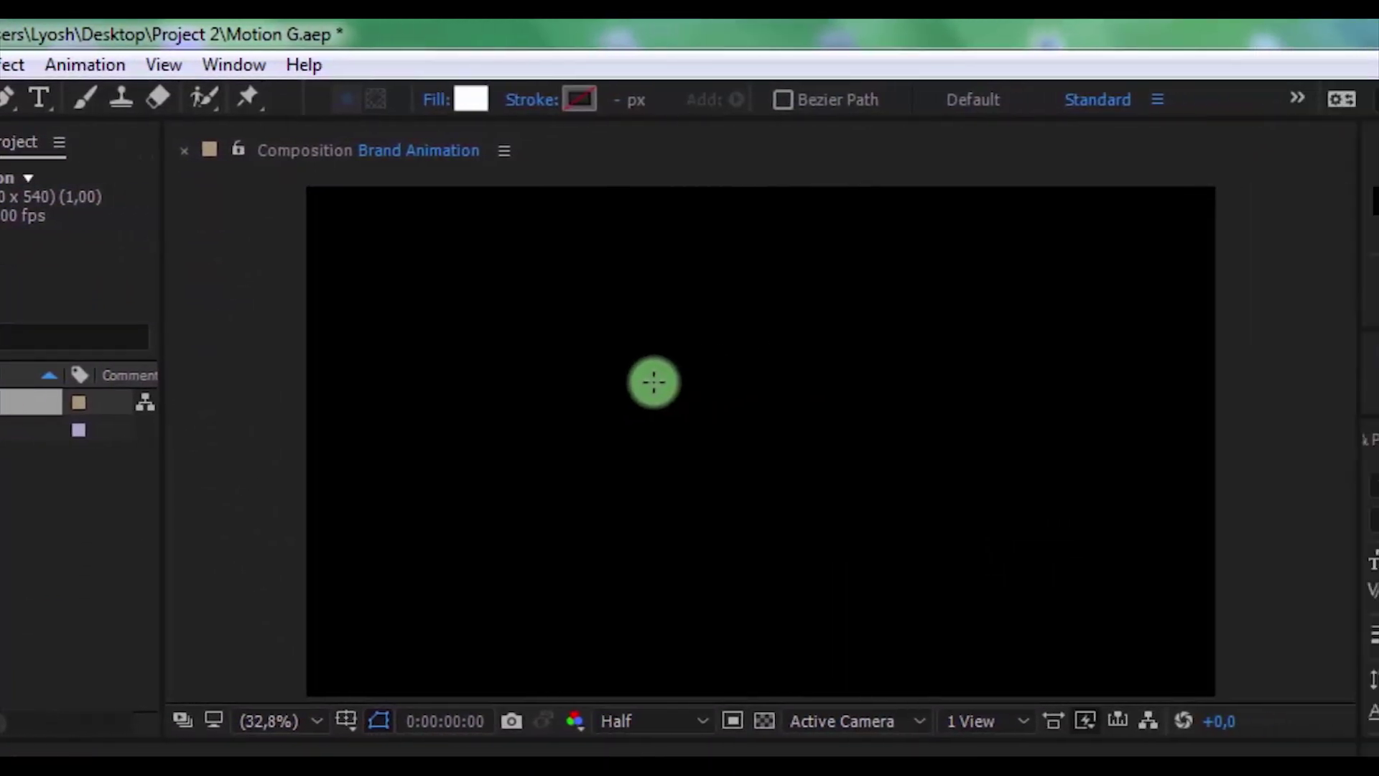
mouse_move(593, 383)
mouse_down()
mouse_move(691, 480)
mouse_move(748, 507)
mouse_up()
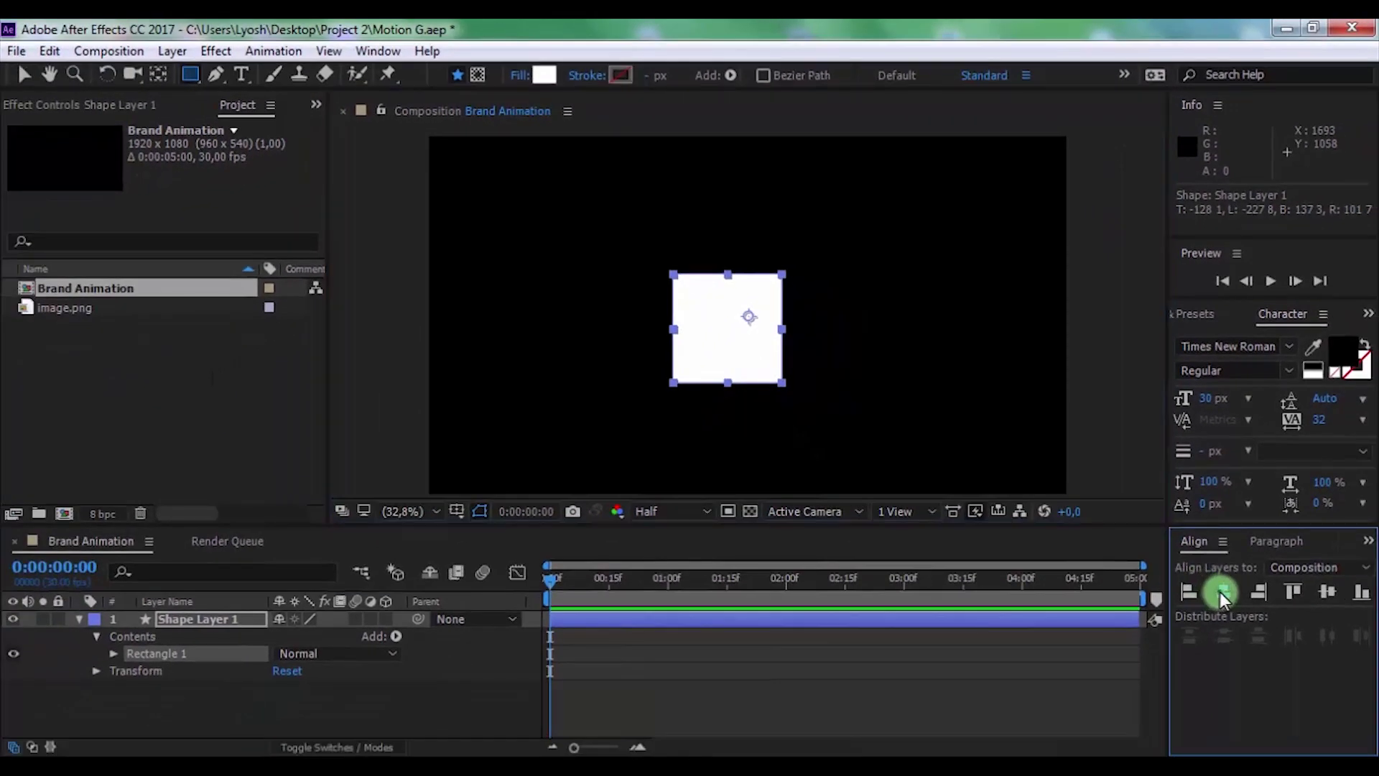
click(1222, 592)
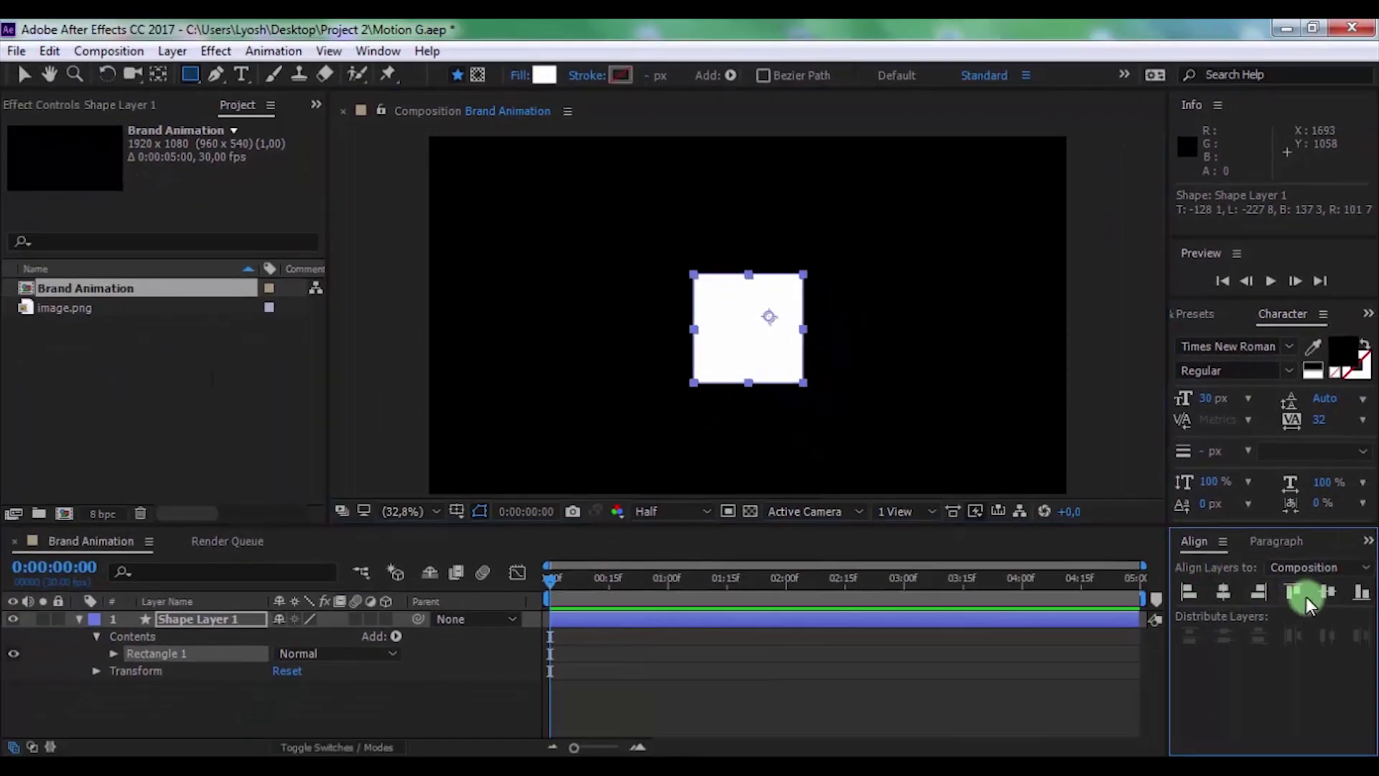
click(1314, 592)
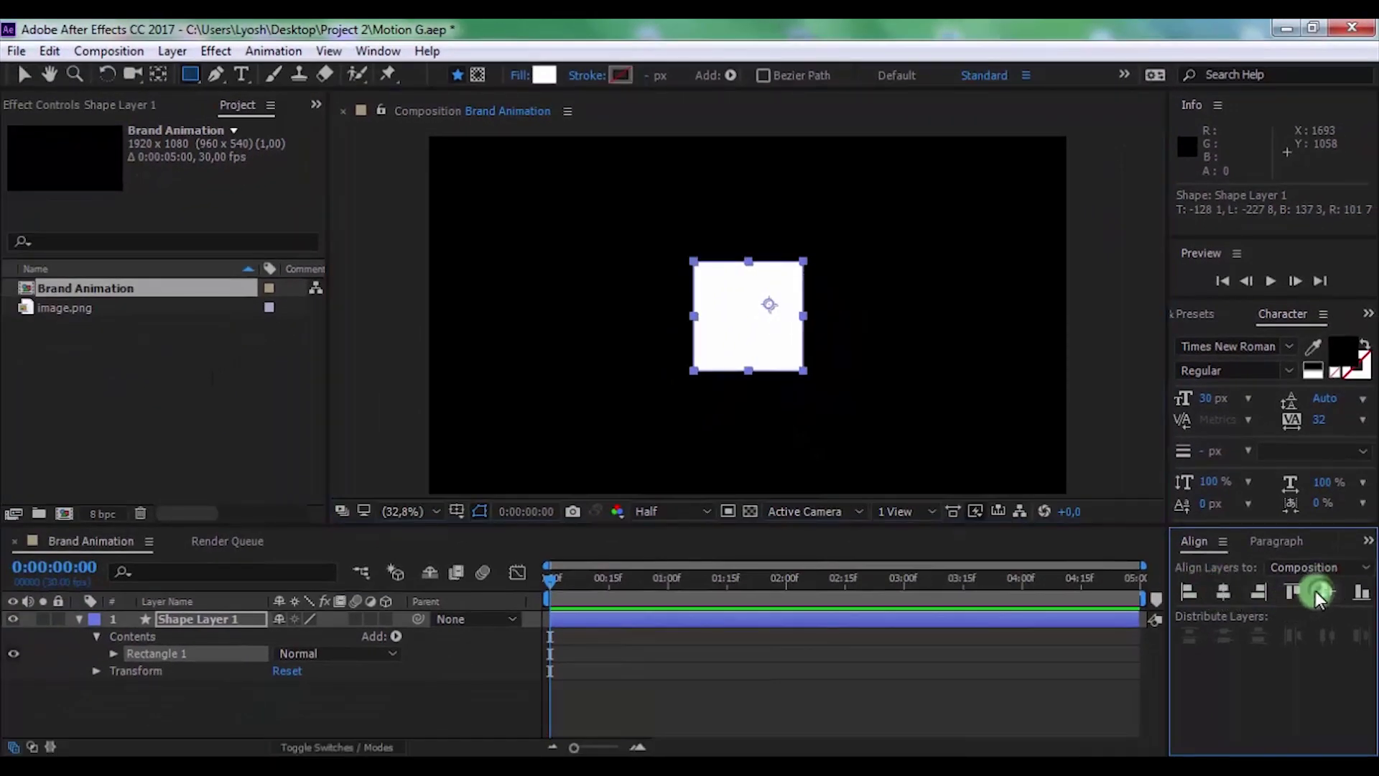
Set the rectangle path's corner roundness to 60
click(114, 658)
click(130, 671)
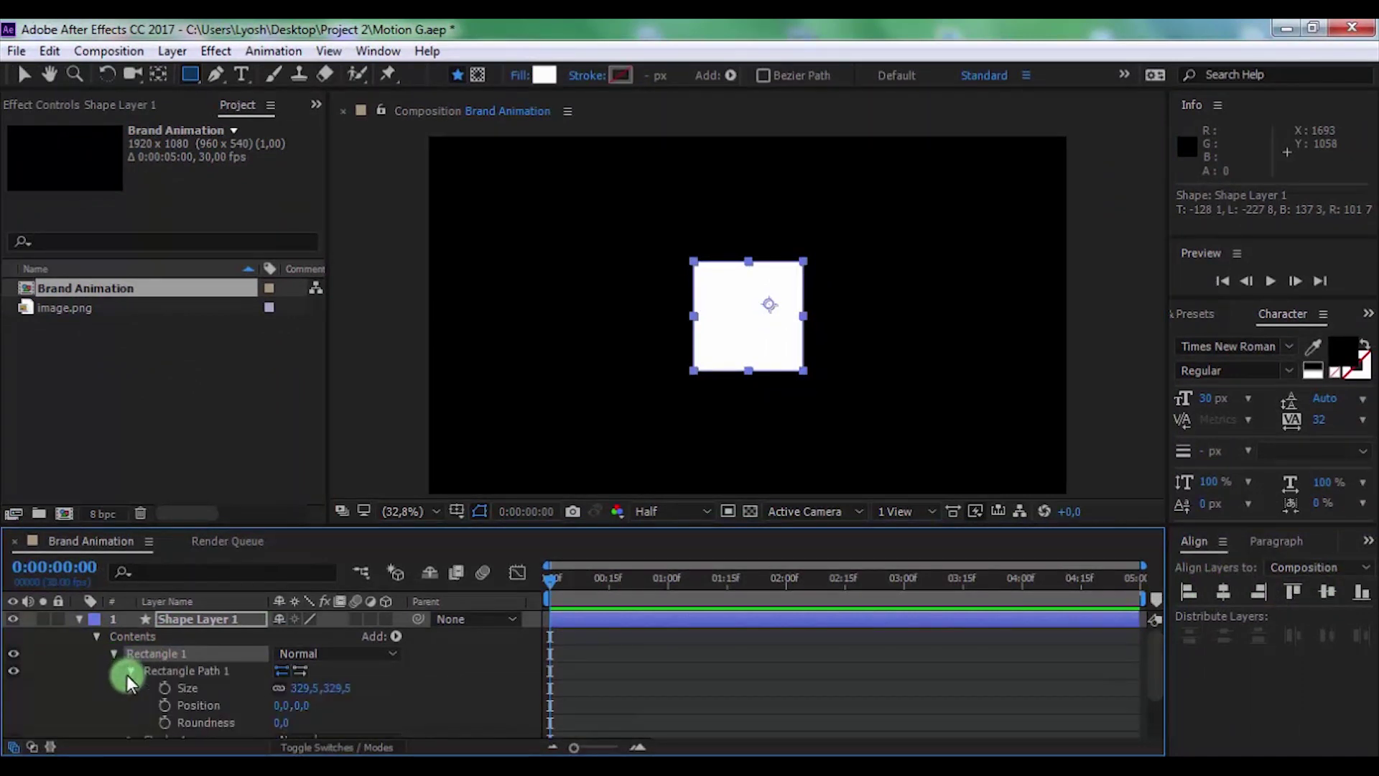
click(279, 718)
text(60)
key(Return)
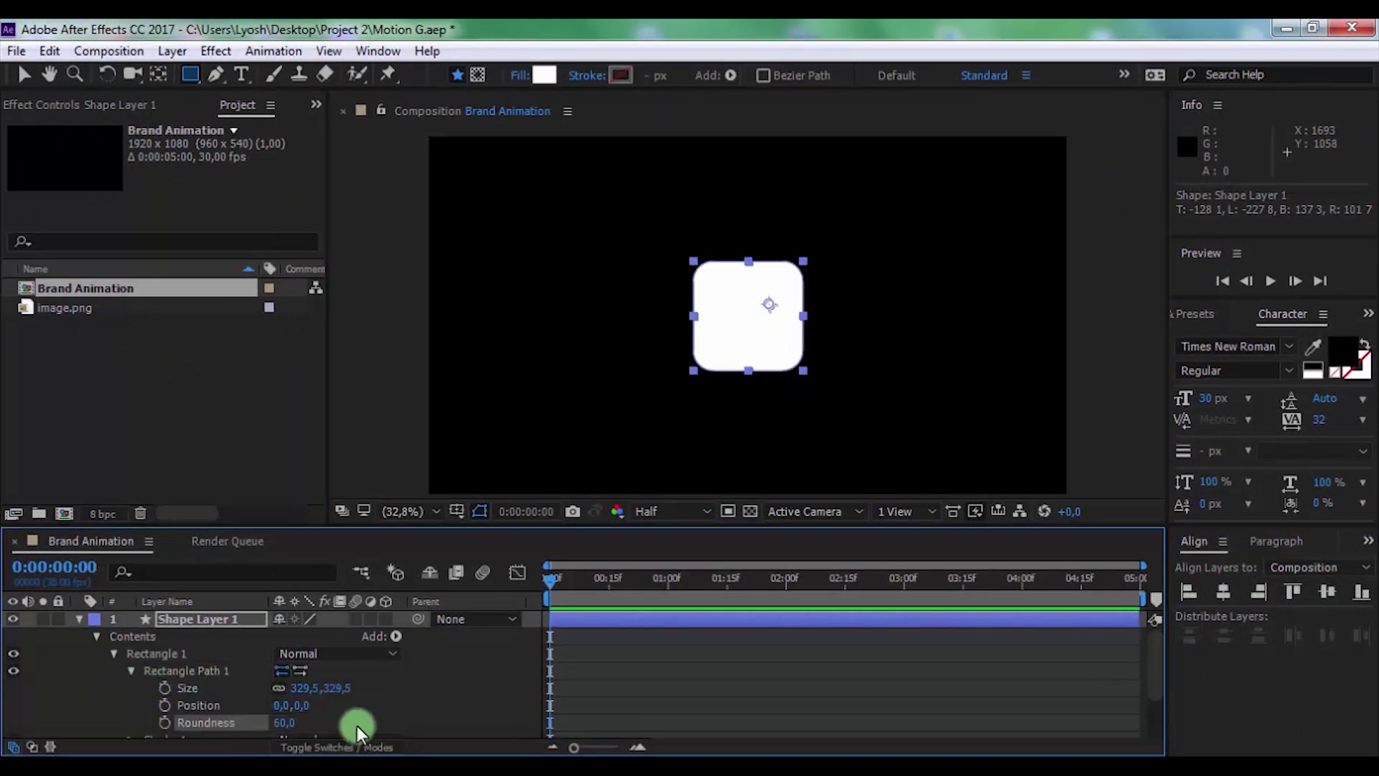
click(96, 639)
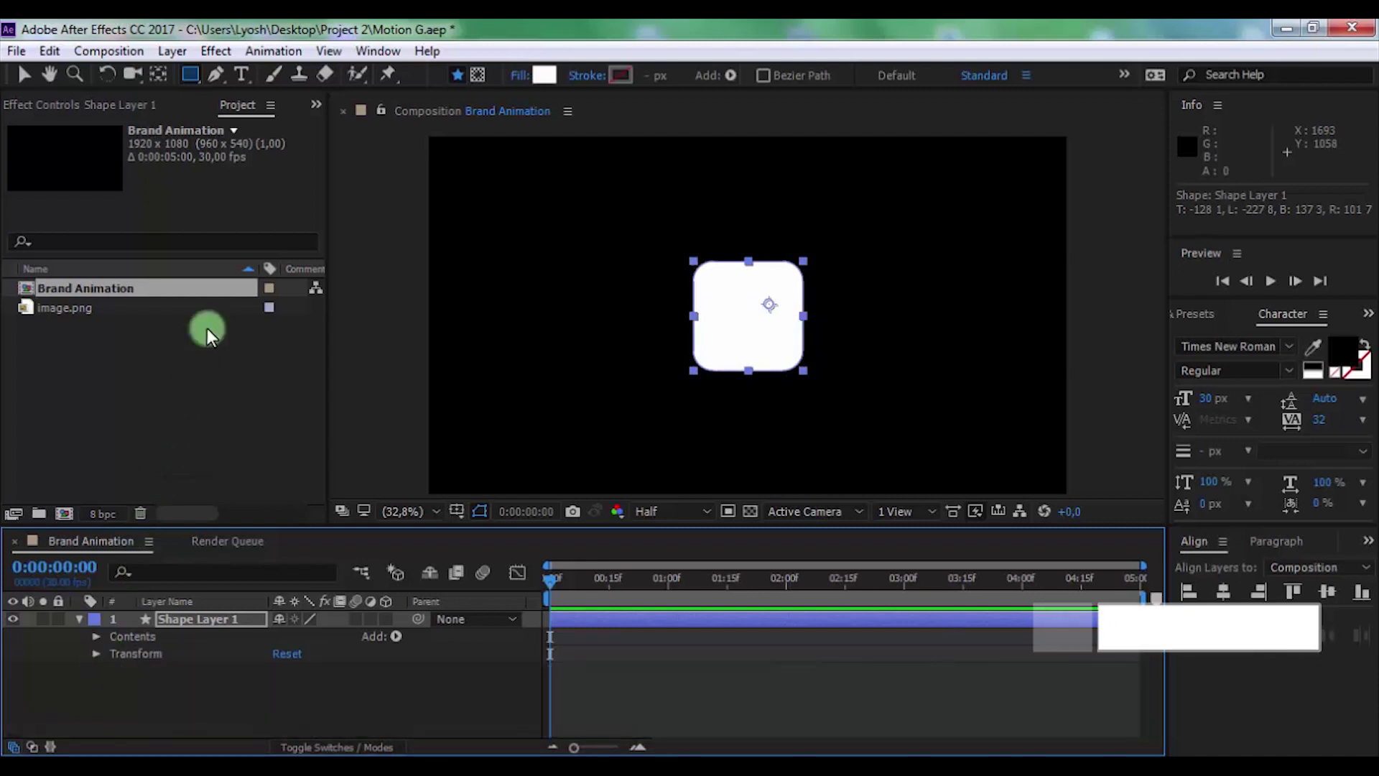
Centre the square's anchor point with Pan Behind and rotate it 45° into a diamond
click(158, 74)
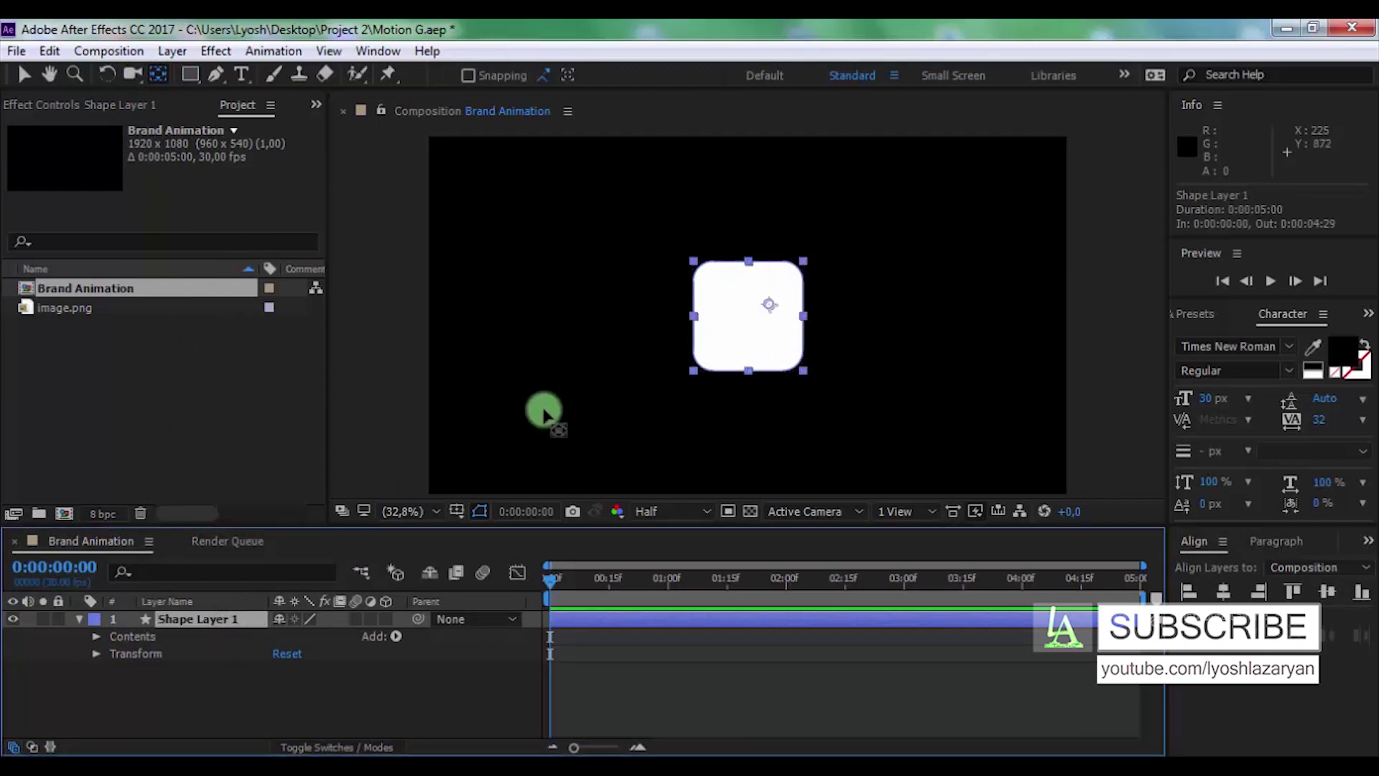
drag(765, 314, 754, 325)
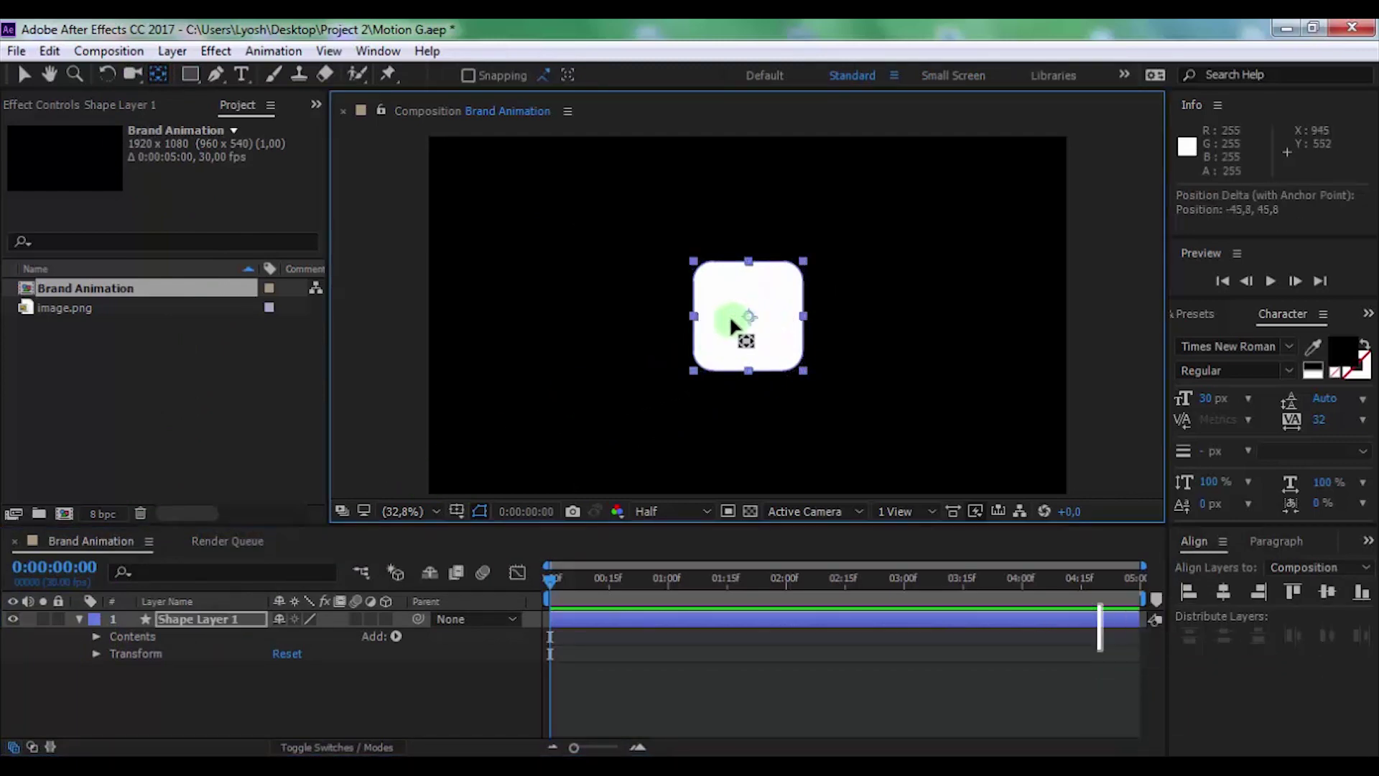
click(23, 73)
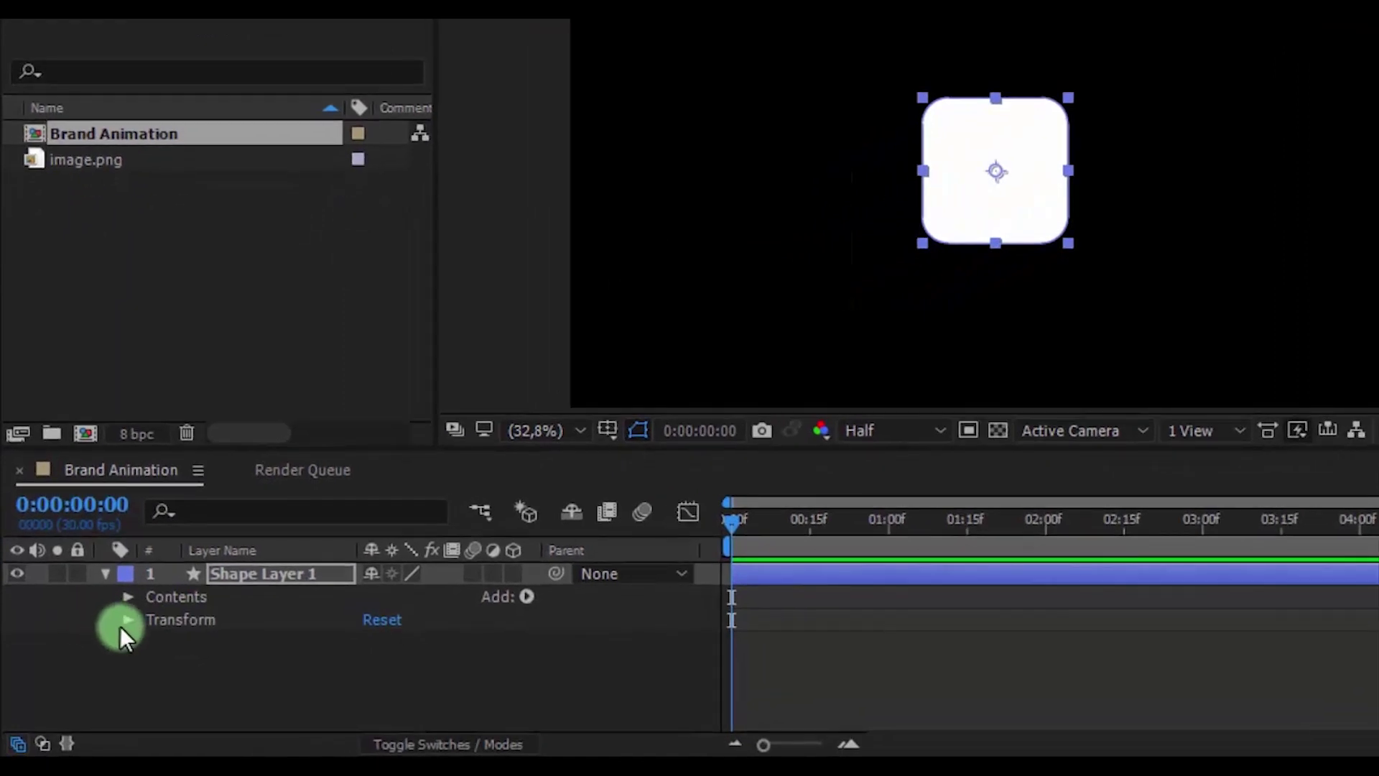
click(123, 622)
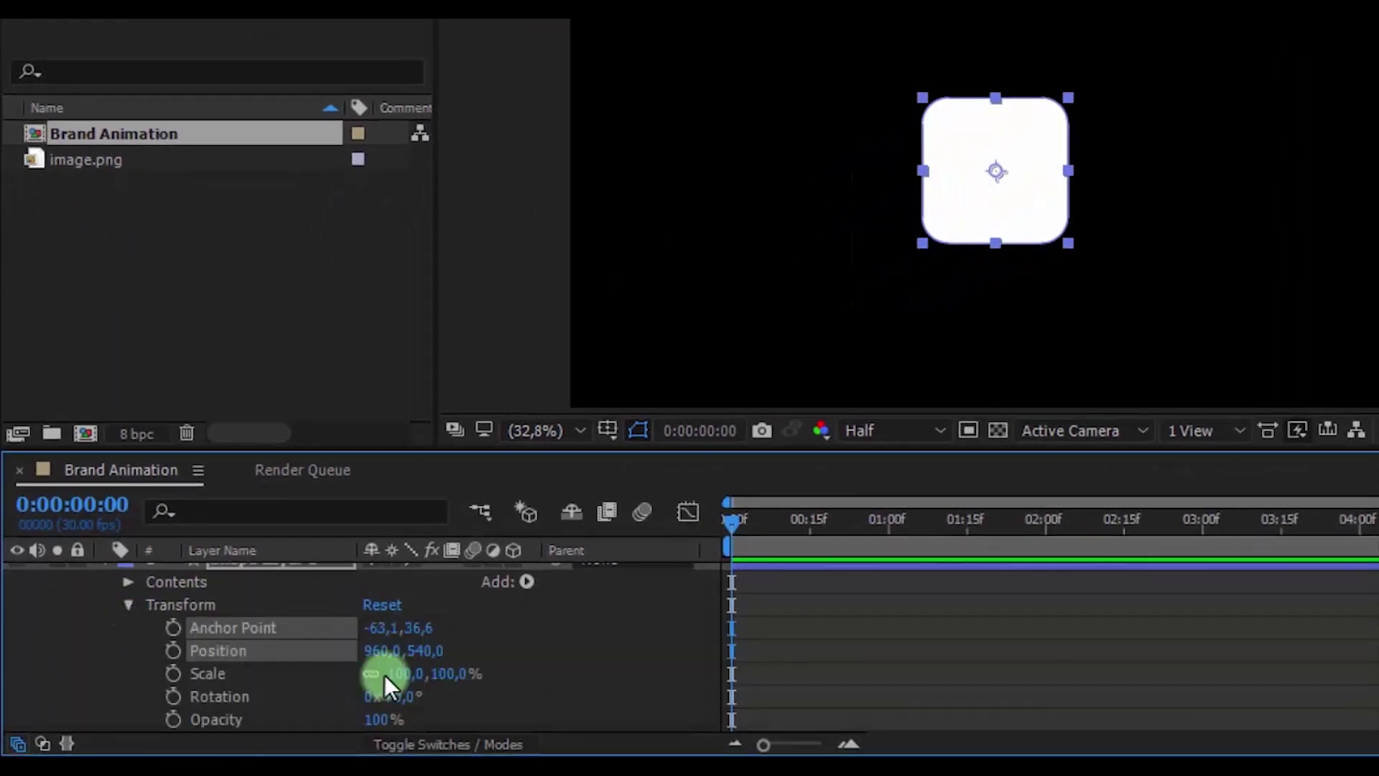
click(402, 698)
text(45)
key(Return)
click(654, 661)
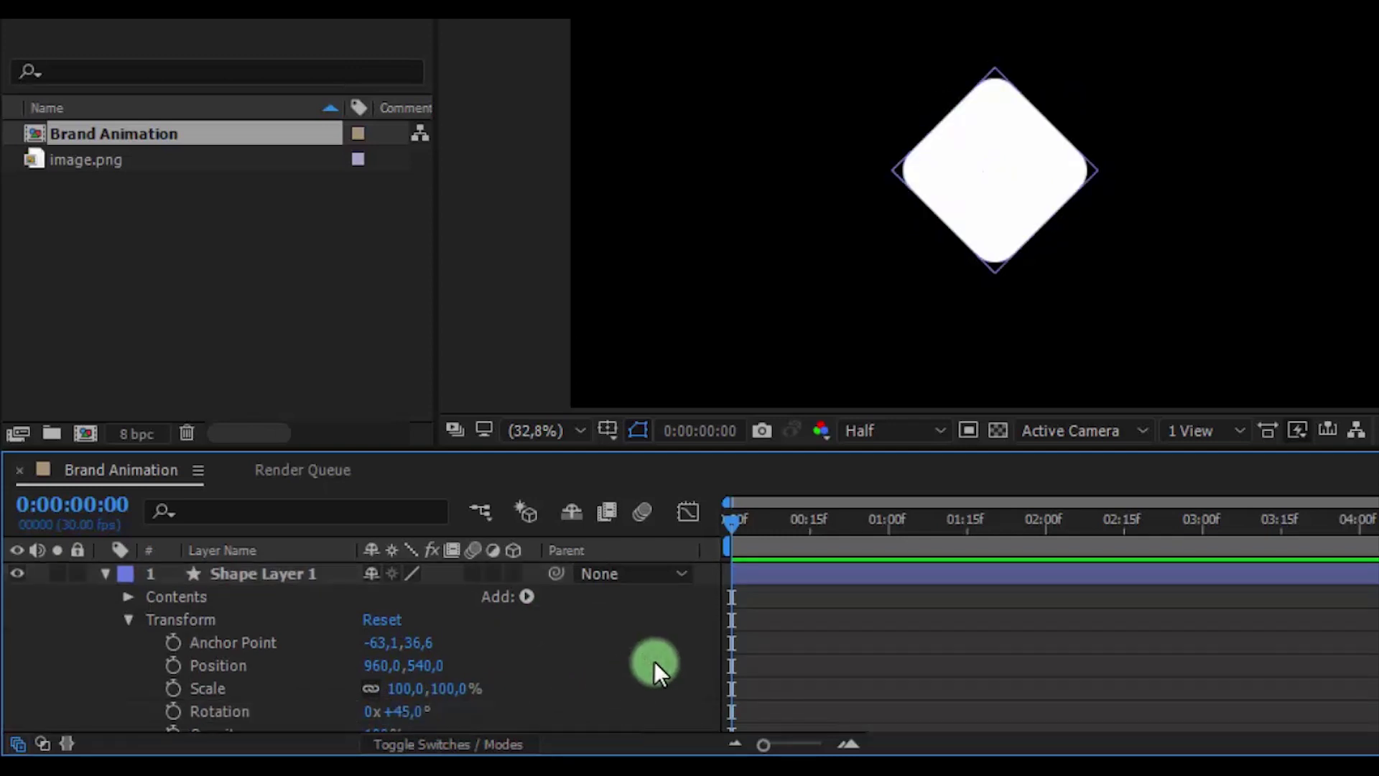
Make the shape layer 3D and keyframe its Y and Z Rotation at one second
click(513, 574)
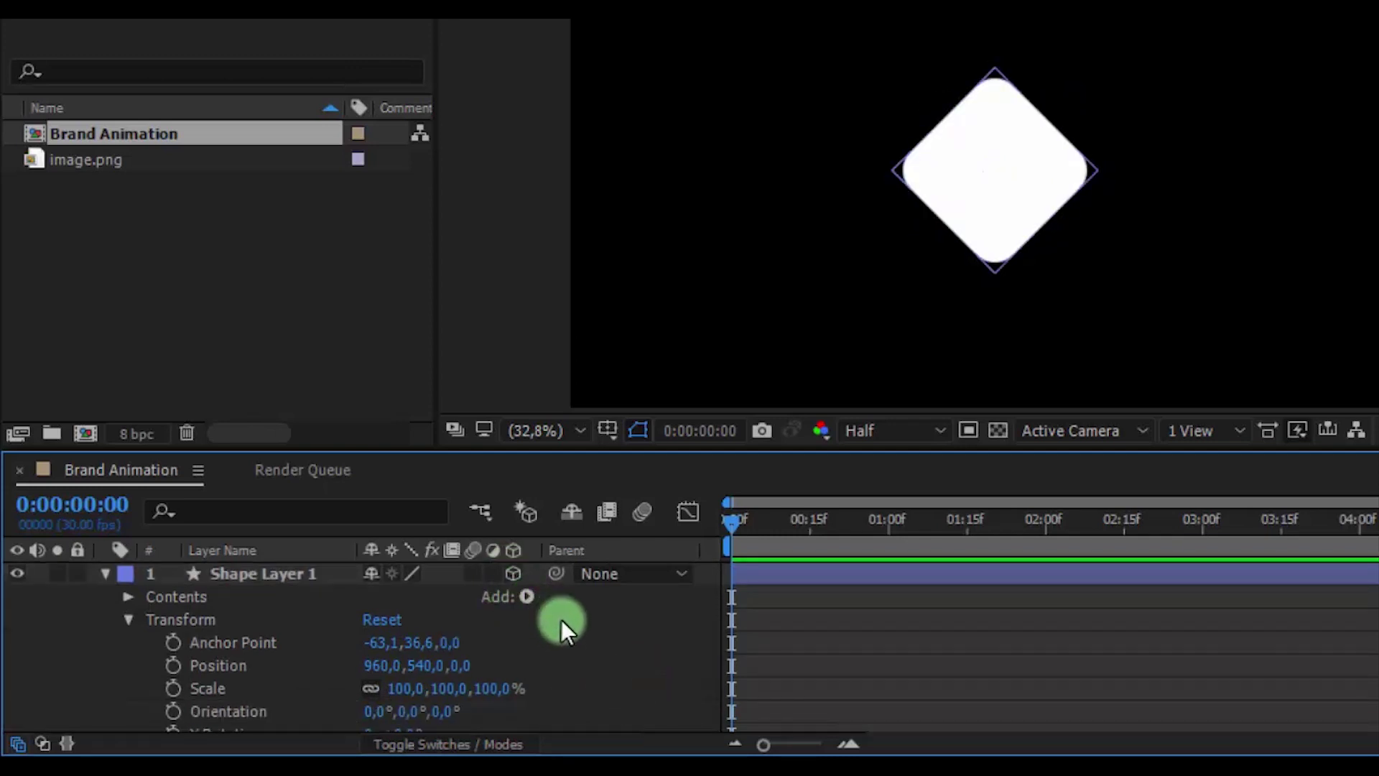
scroll(562, 619, down, 2)
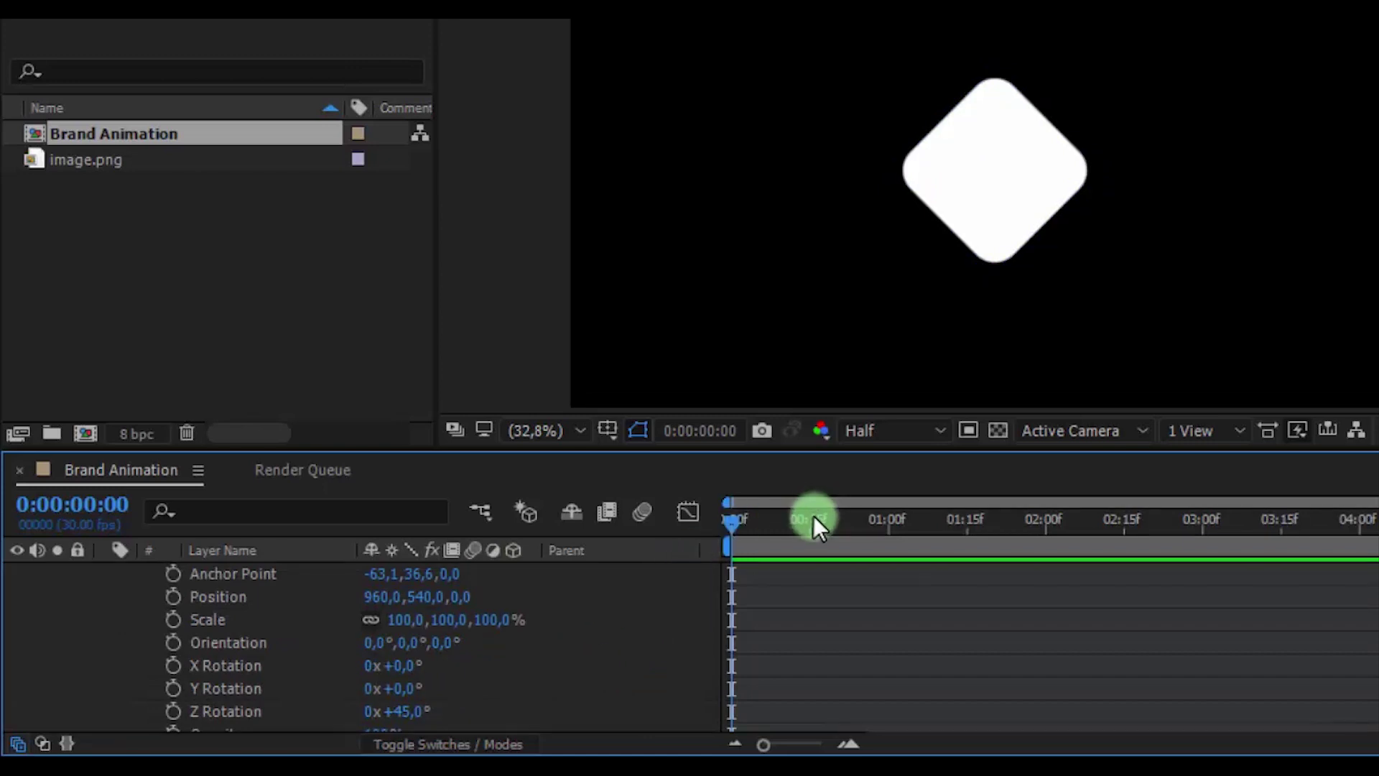
mouse_move(814, 518)
mouse_down()
mouse_move(892, 533)
mouse_move(886, 521)
mouse_up()
click(404, 665)
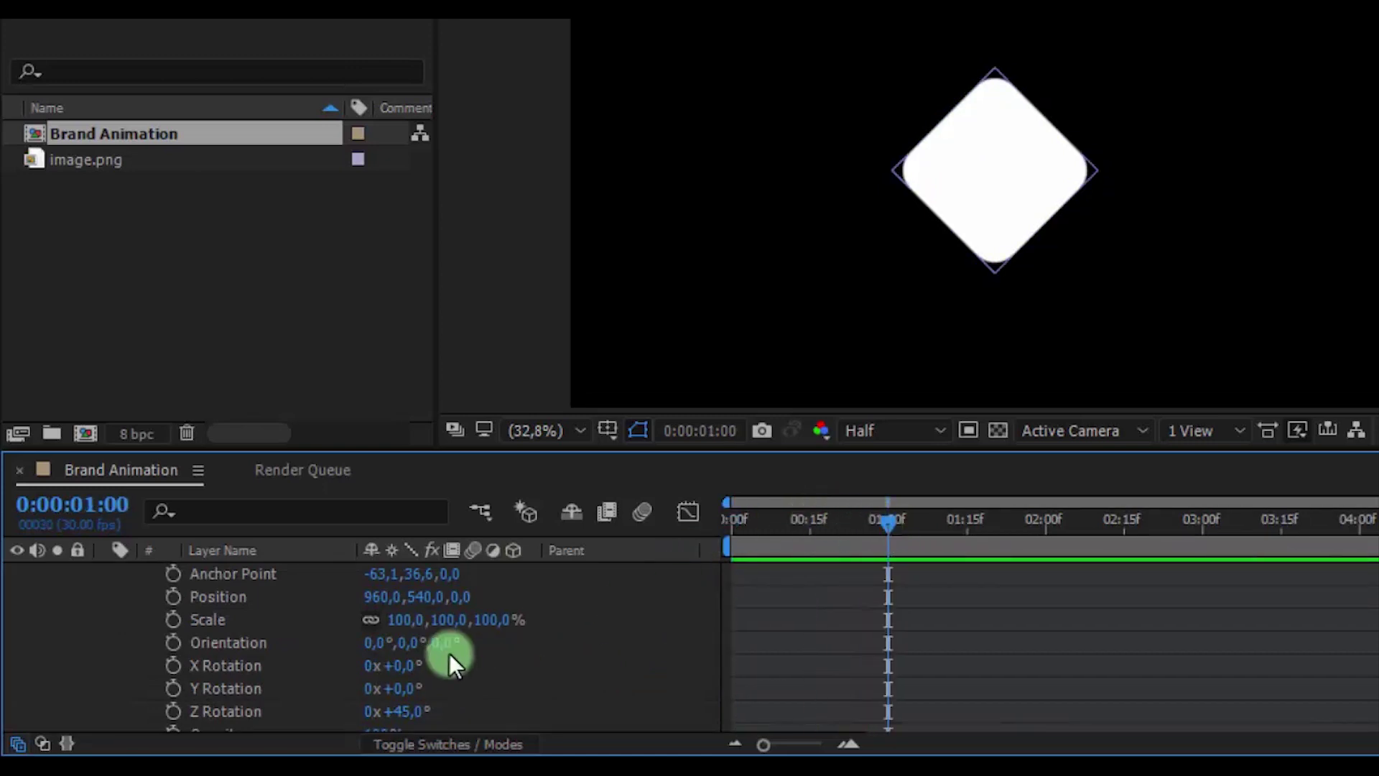
click(171, 688)
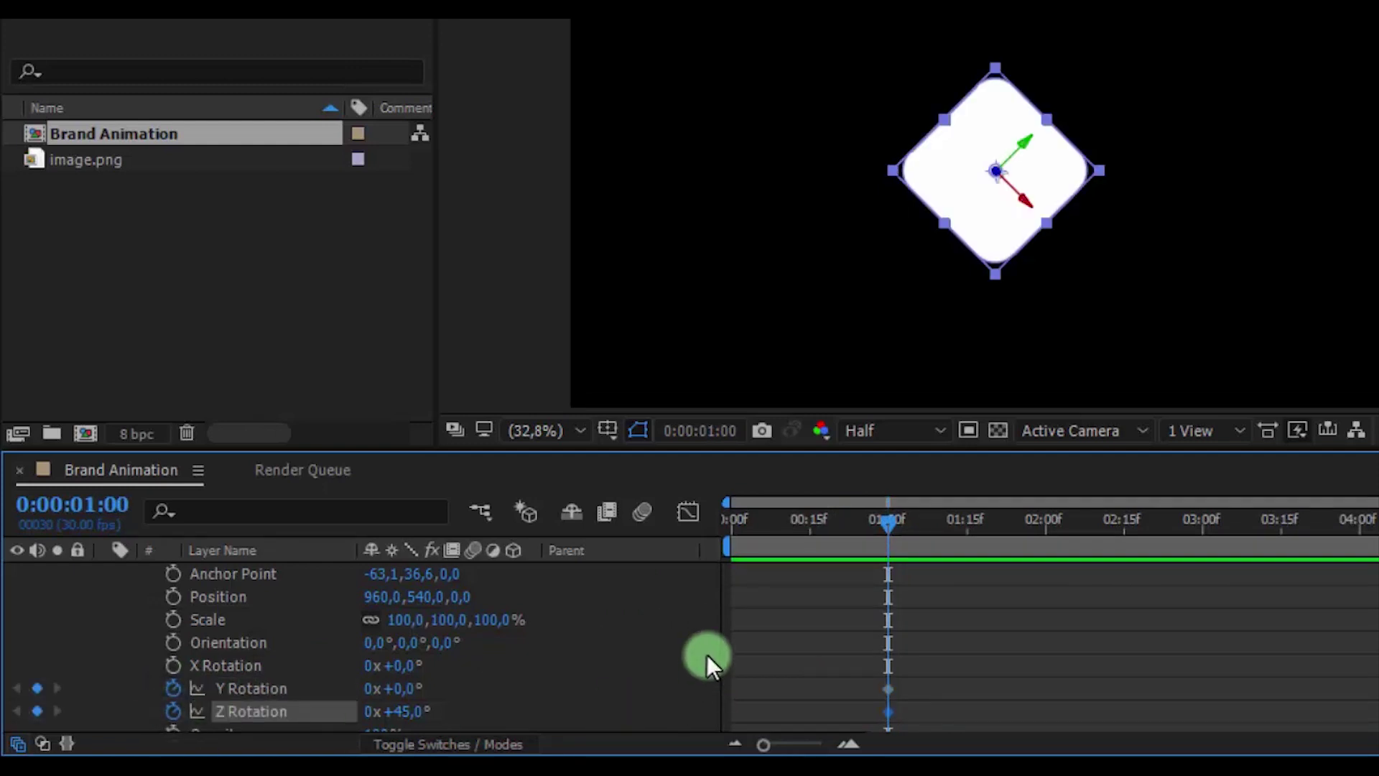
At frame 15, set Y Rotation to 90° and Z Rotation to about 4°
drag(808, 539, 788, 545)
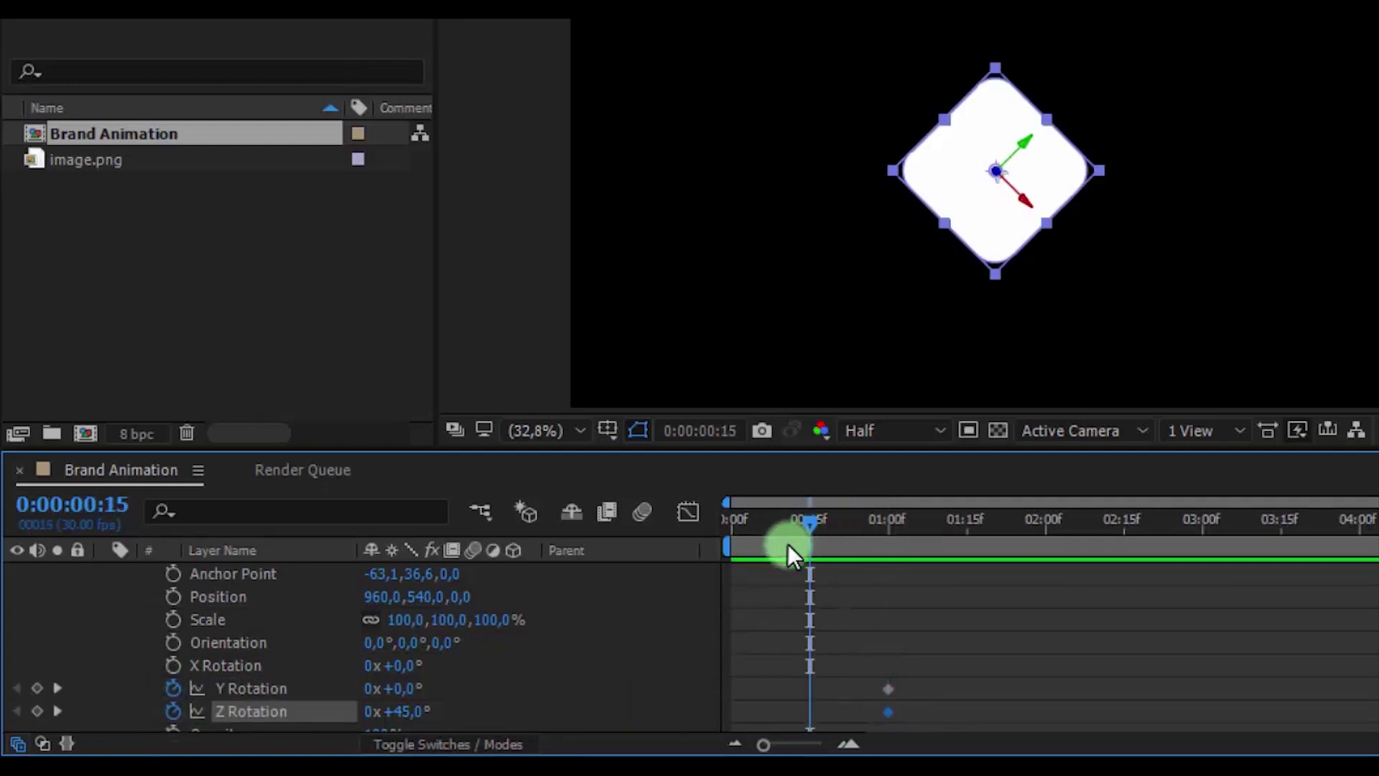
drag(413, 711, 360, 706)
click(406, 688)
text(90)
key(Return)
click(445, 676)
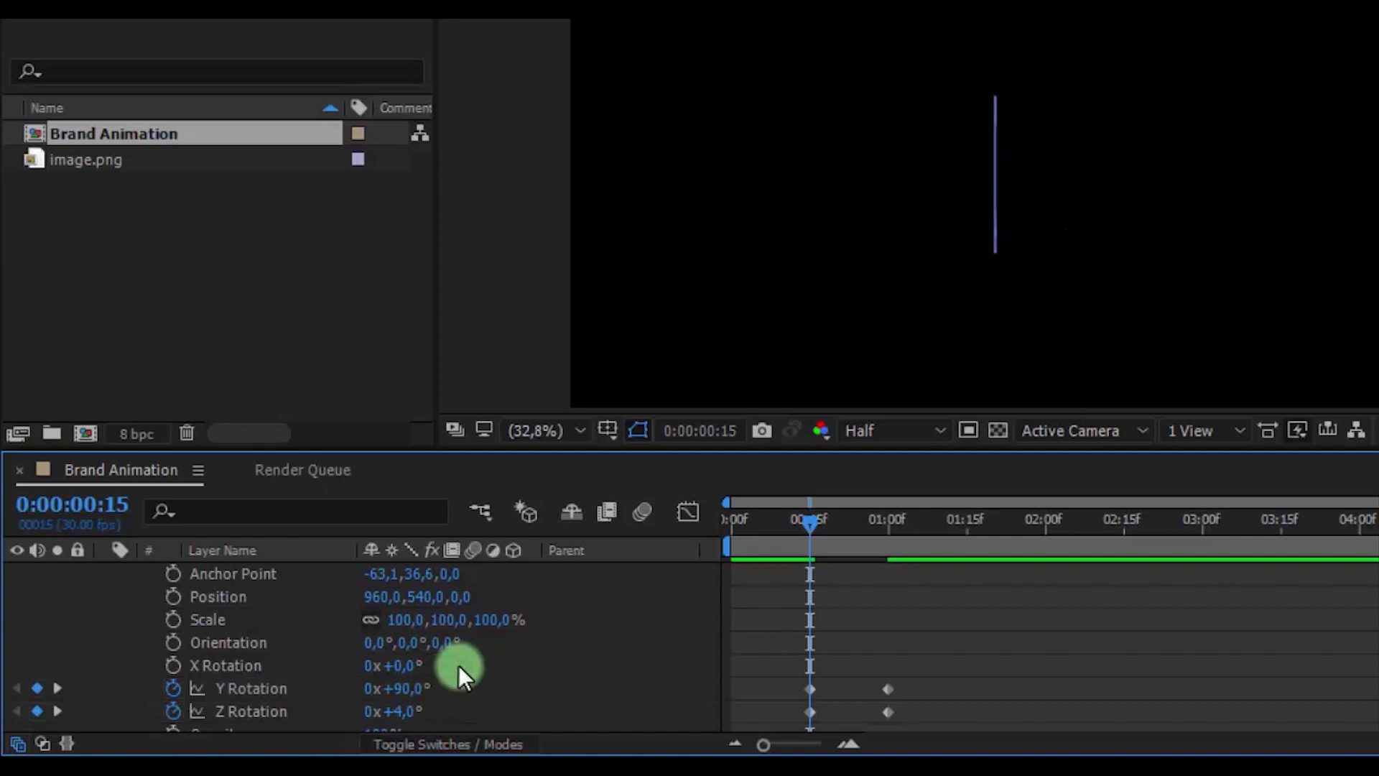
scroll(101, 635, up, 3)
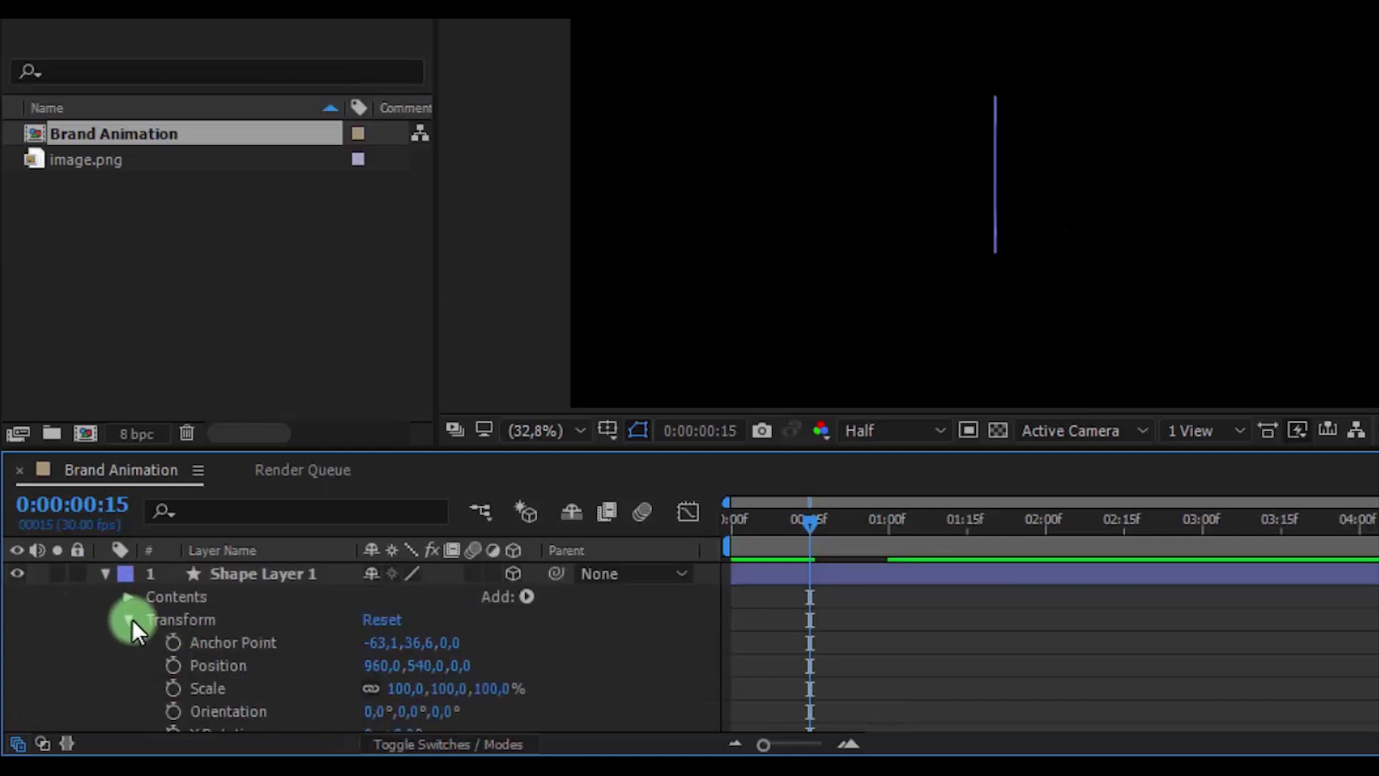
click(128, 619)
Add a solid layer named BG and place it beneath the shape layer
click(105, 574)
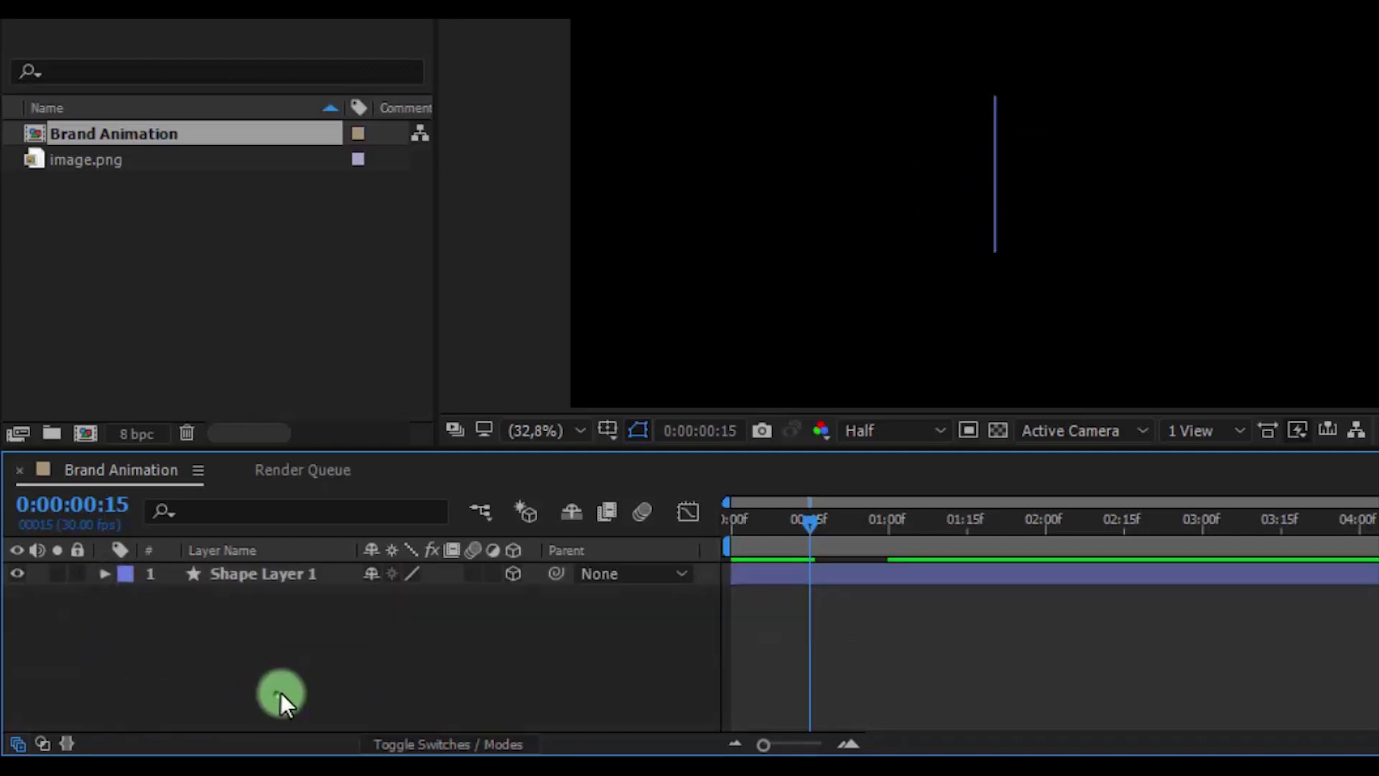
right_click(280, 692)
mouse_move(344, 420)
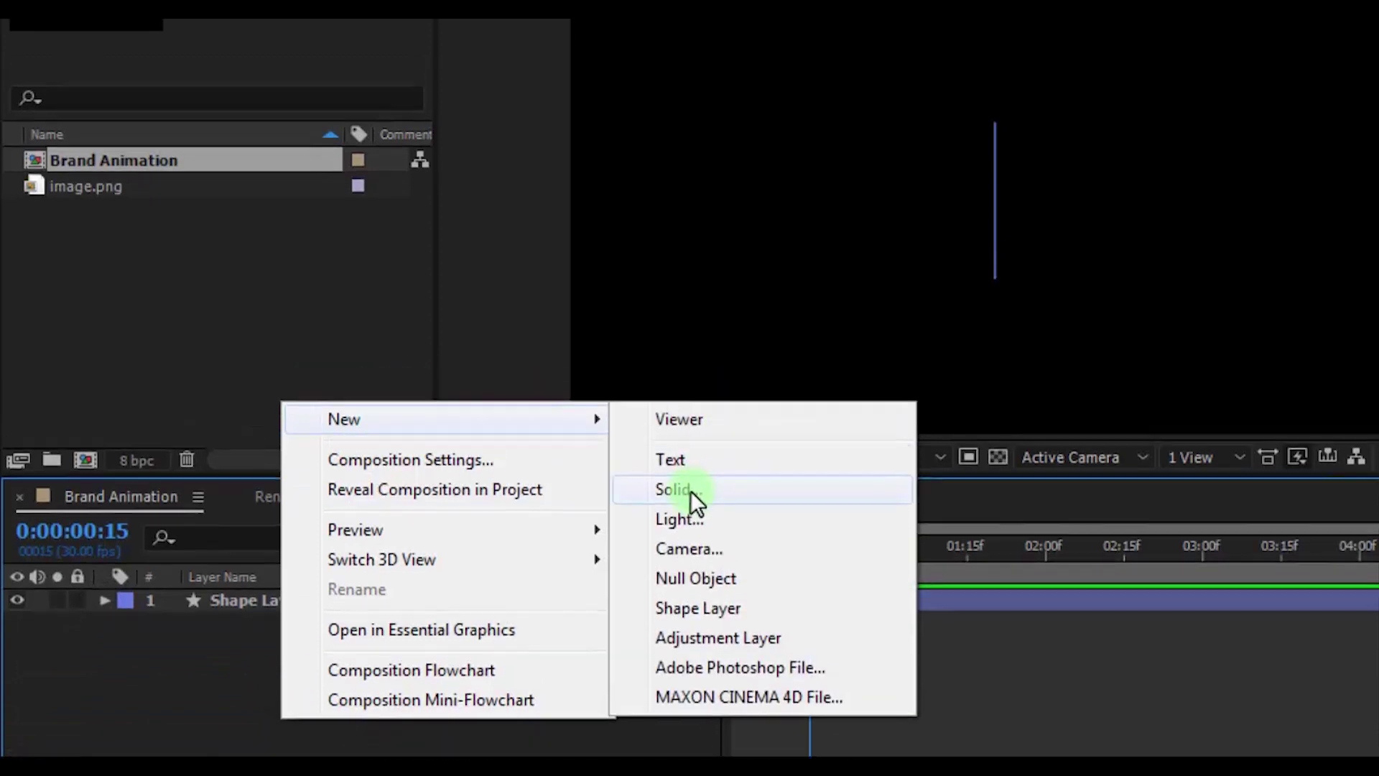
click(691, 496)
text(BG)
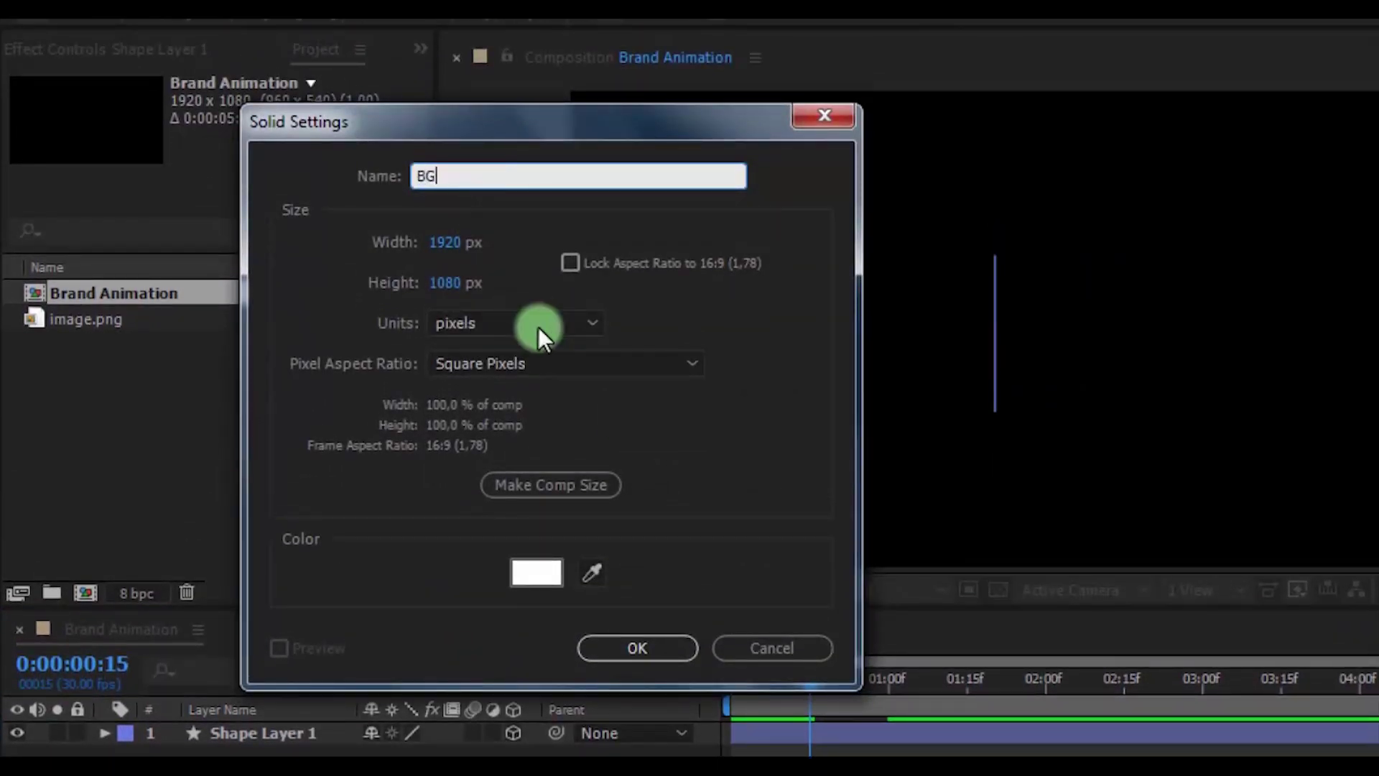
click(635, 649)
drag(245, 597, 329, 627)
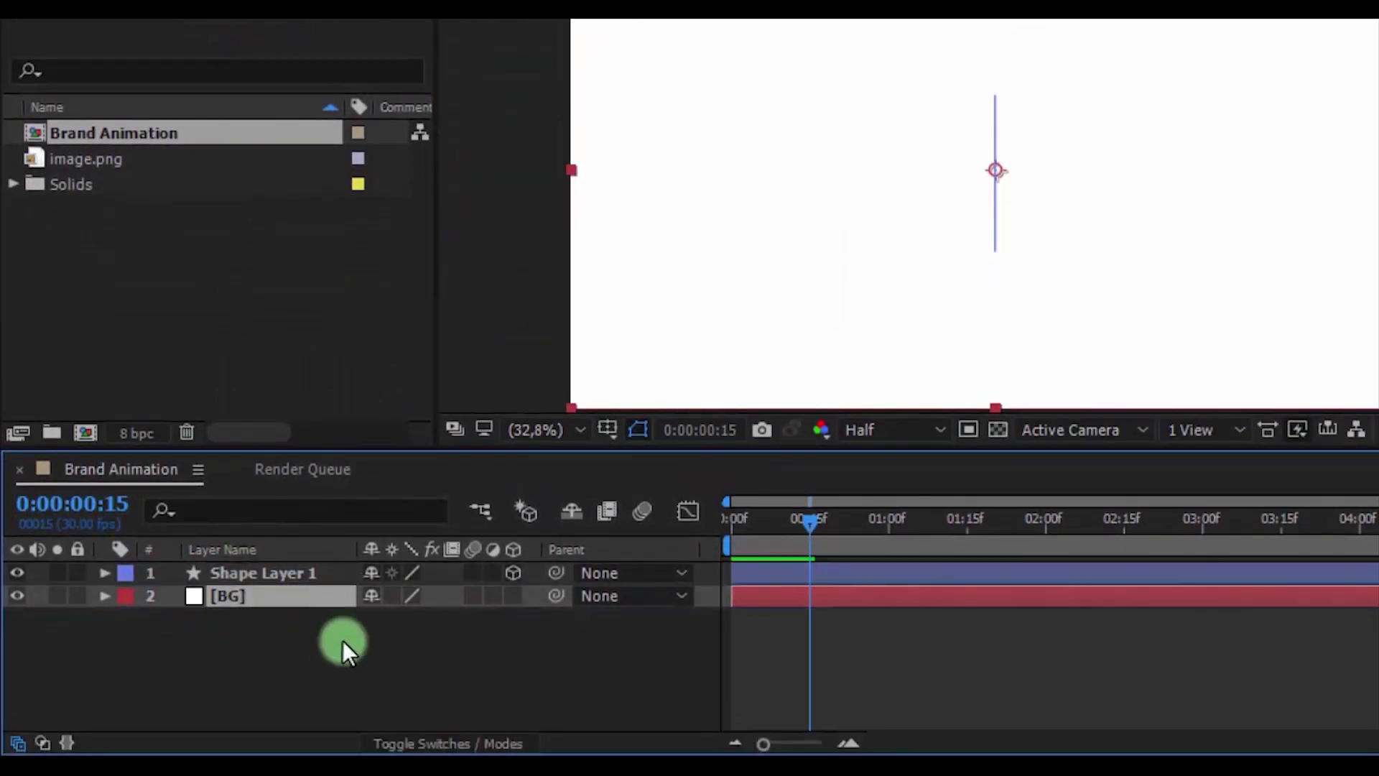
Give the diamond shape a solid-colour stroke outline
click(283, 581)
drag(661, 575, 657, 581)
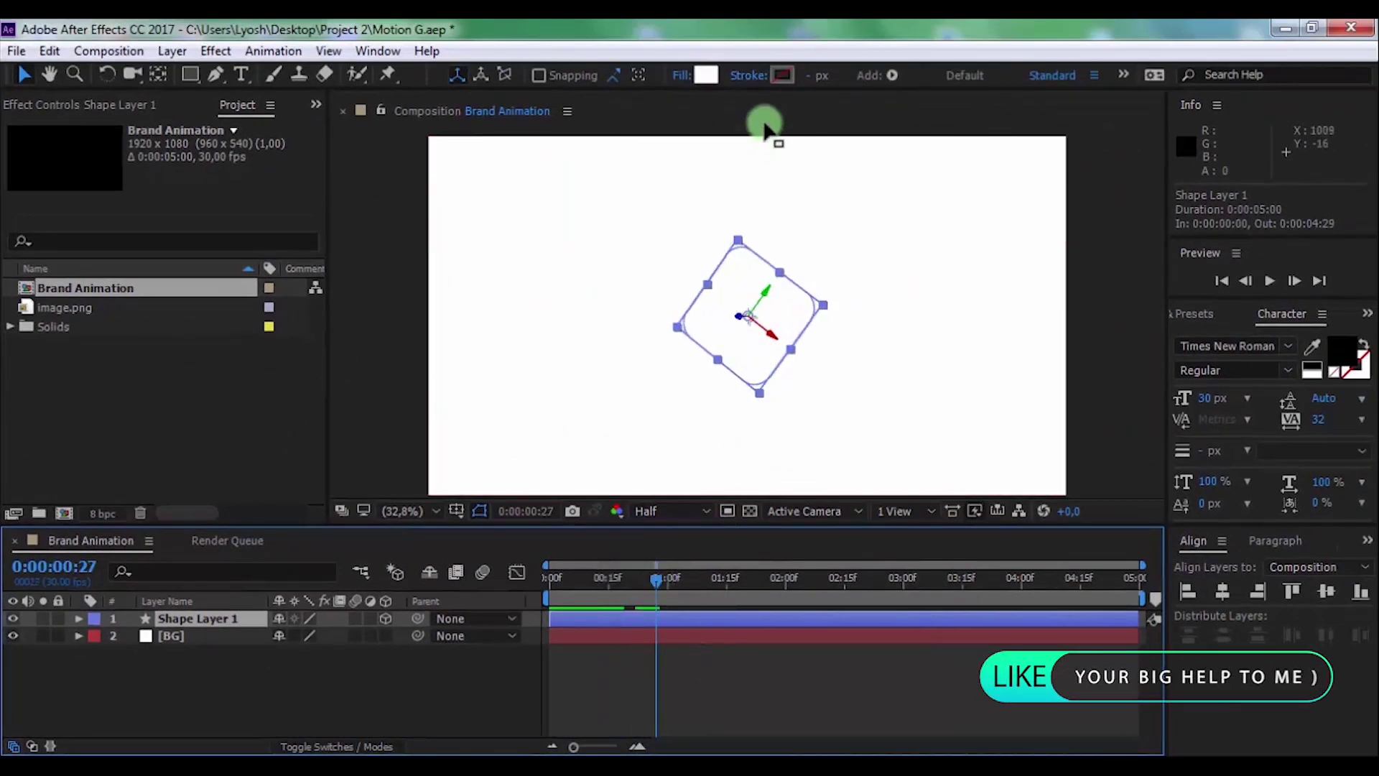
click(742, 83)
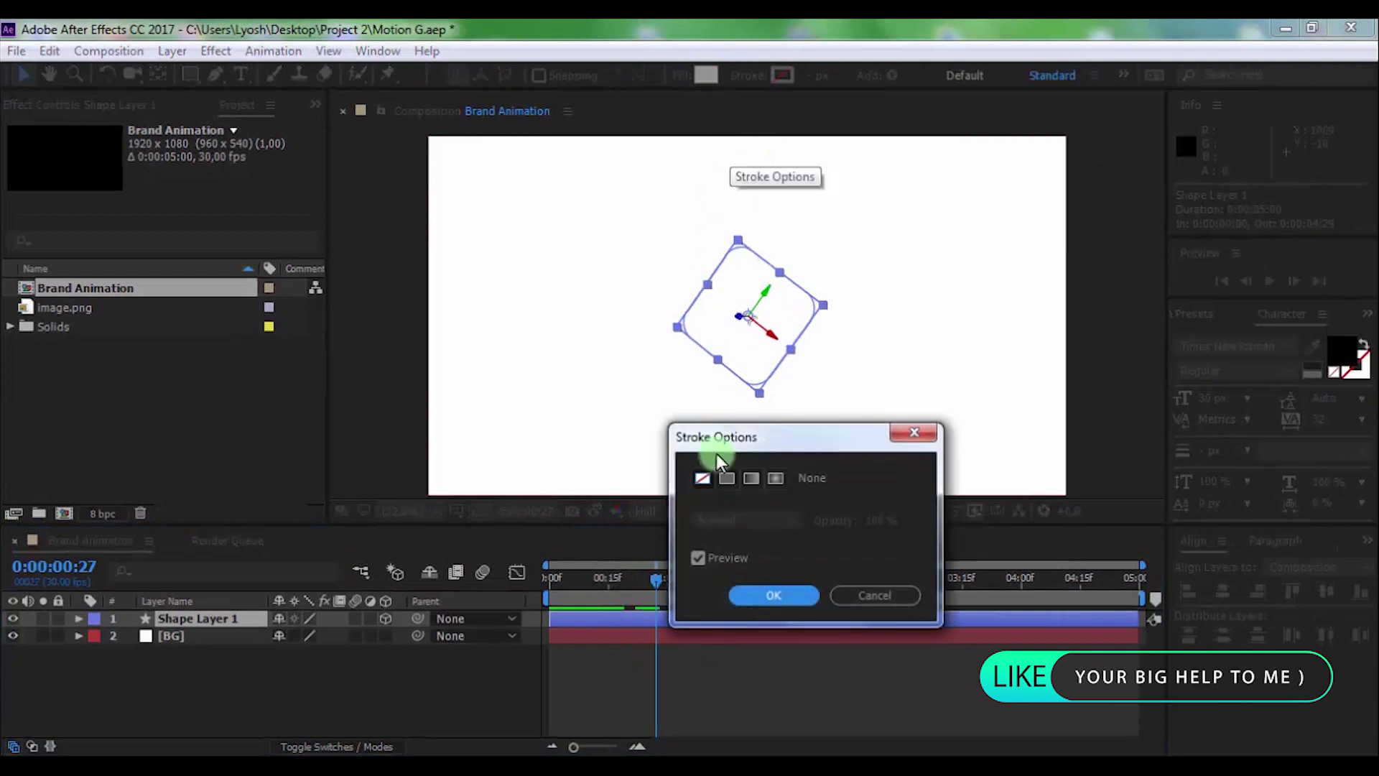
click(726, 476)
click(740, 563)
click(752, 590)
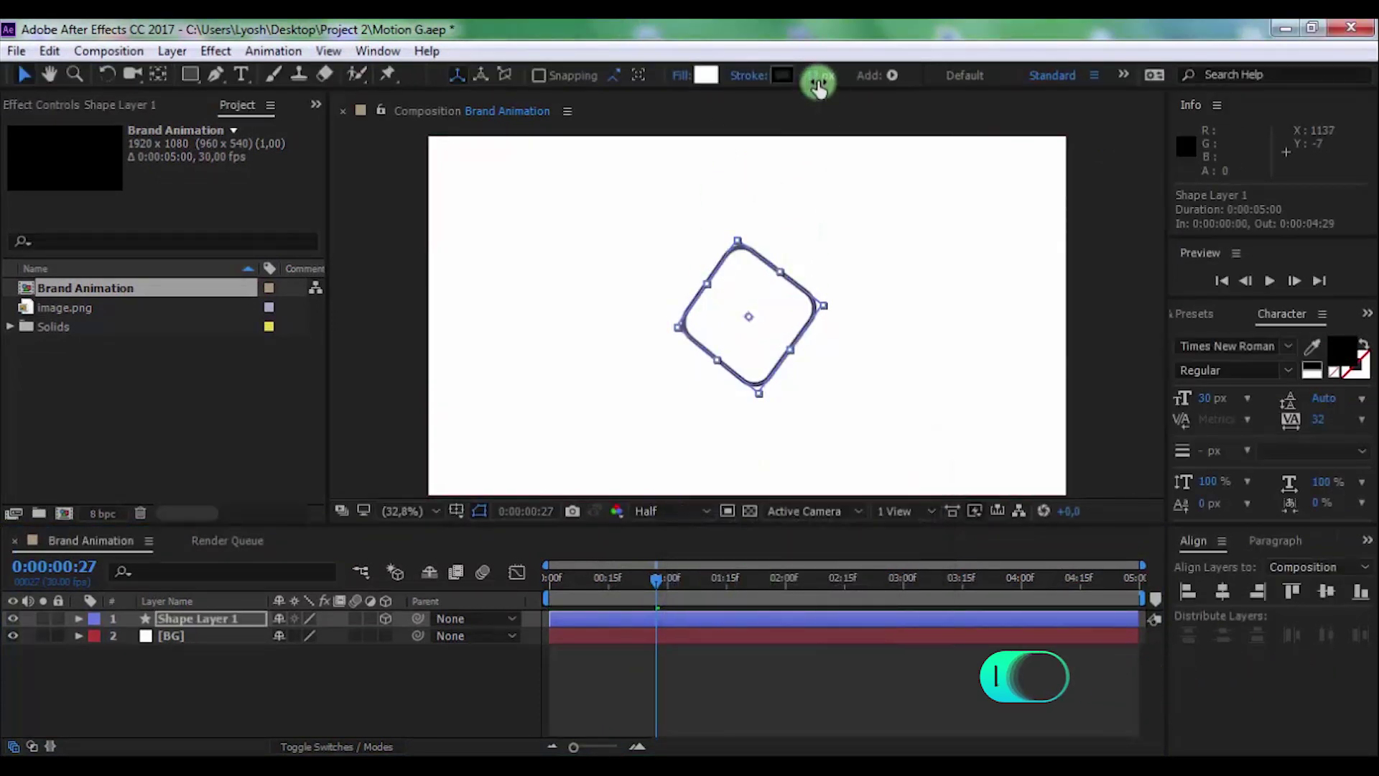
Rewind to where the diamond is a thin line and preview the animation
click(729, 646)
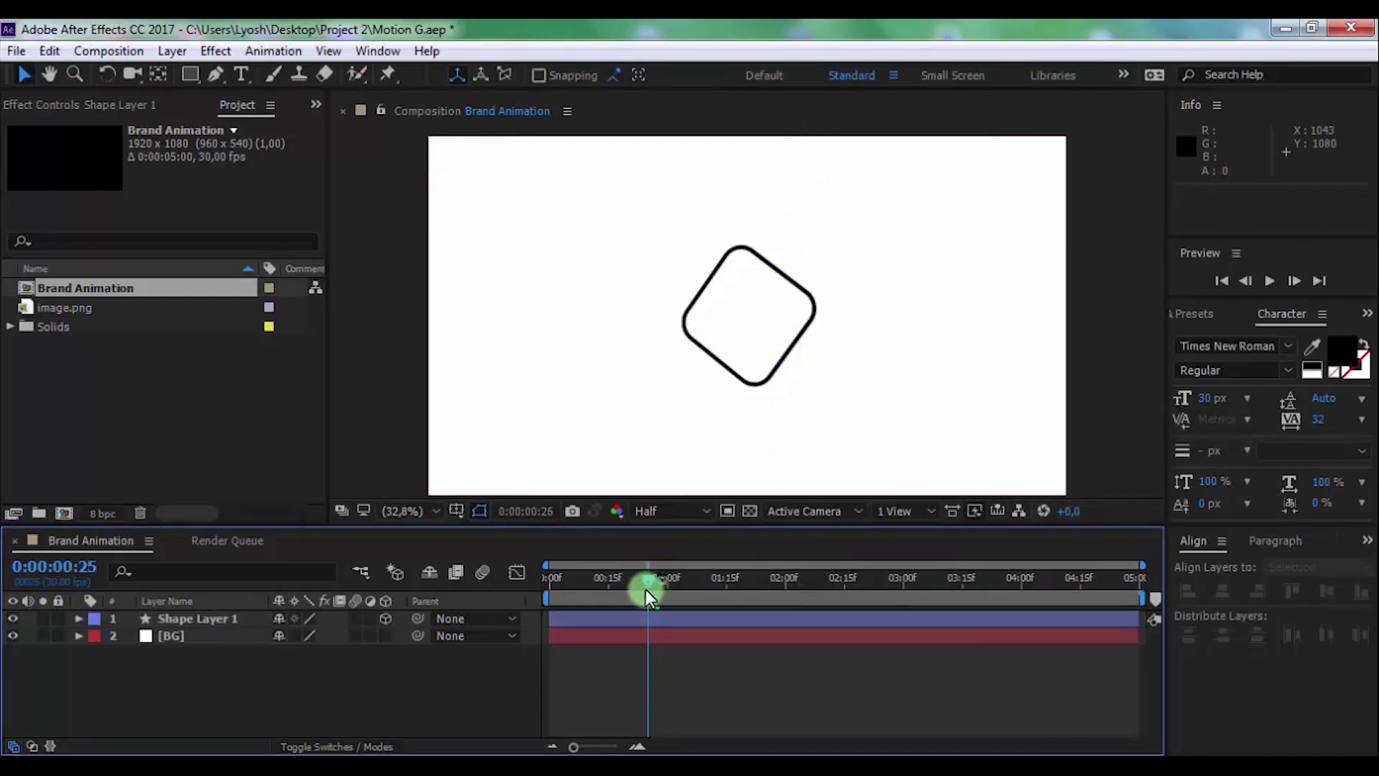
drag(642, 589, 579, 597)
key(space)
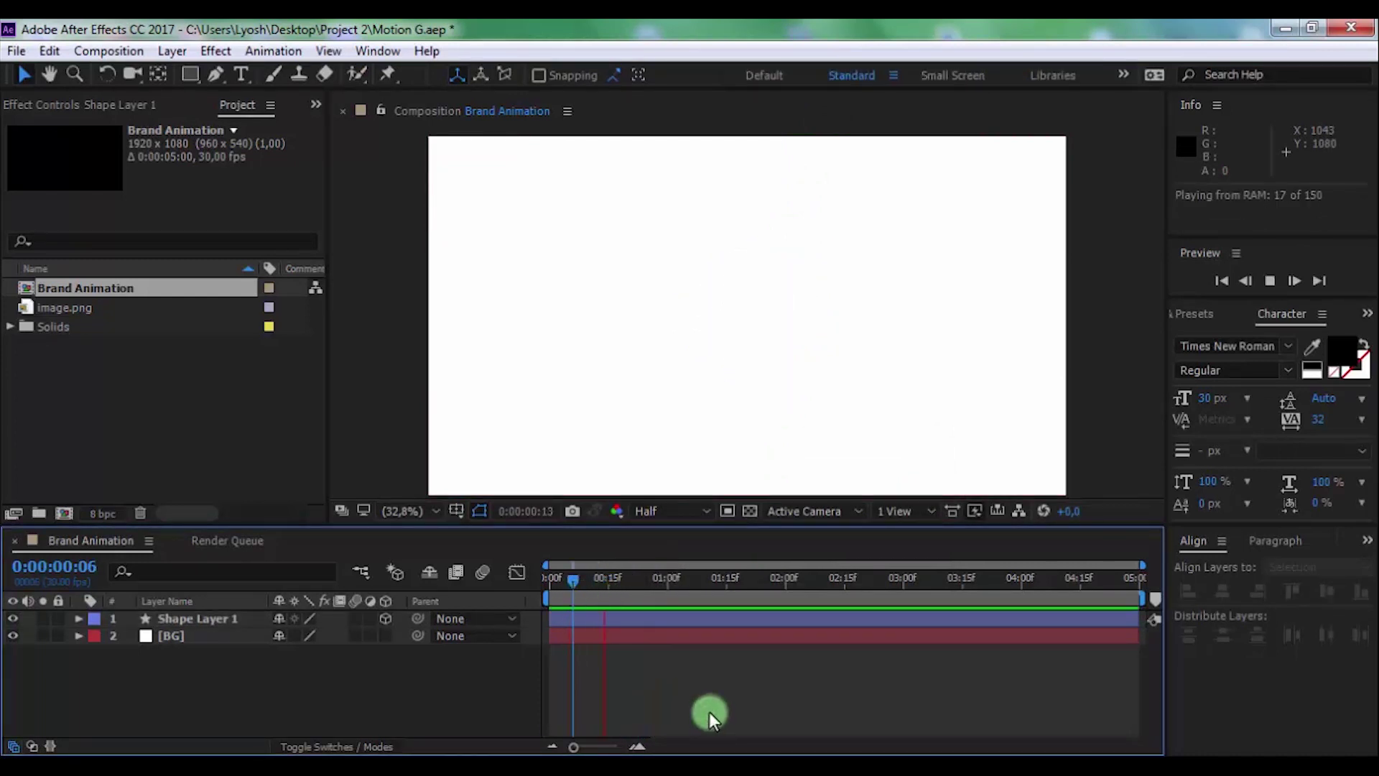
key(space)
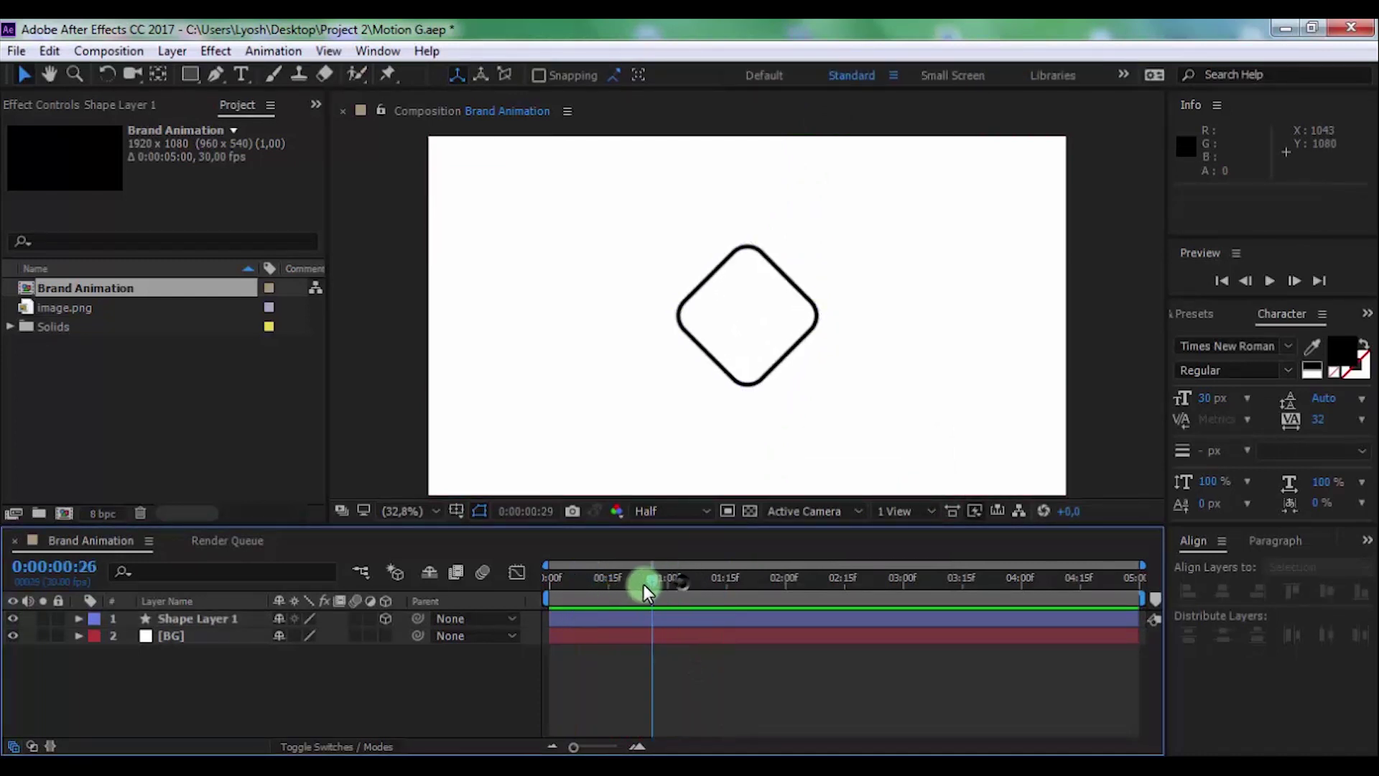
mouse_move(635, 588)
mouse_down()
mouse_move(603, 590)
mouse_move(710, 580)
mouse_up()
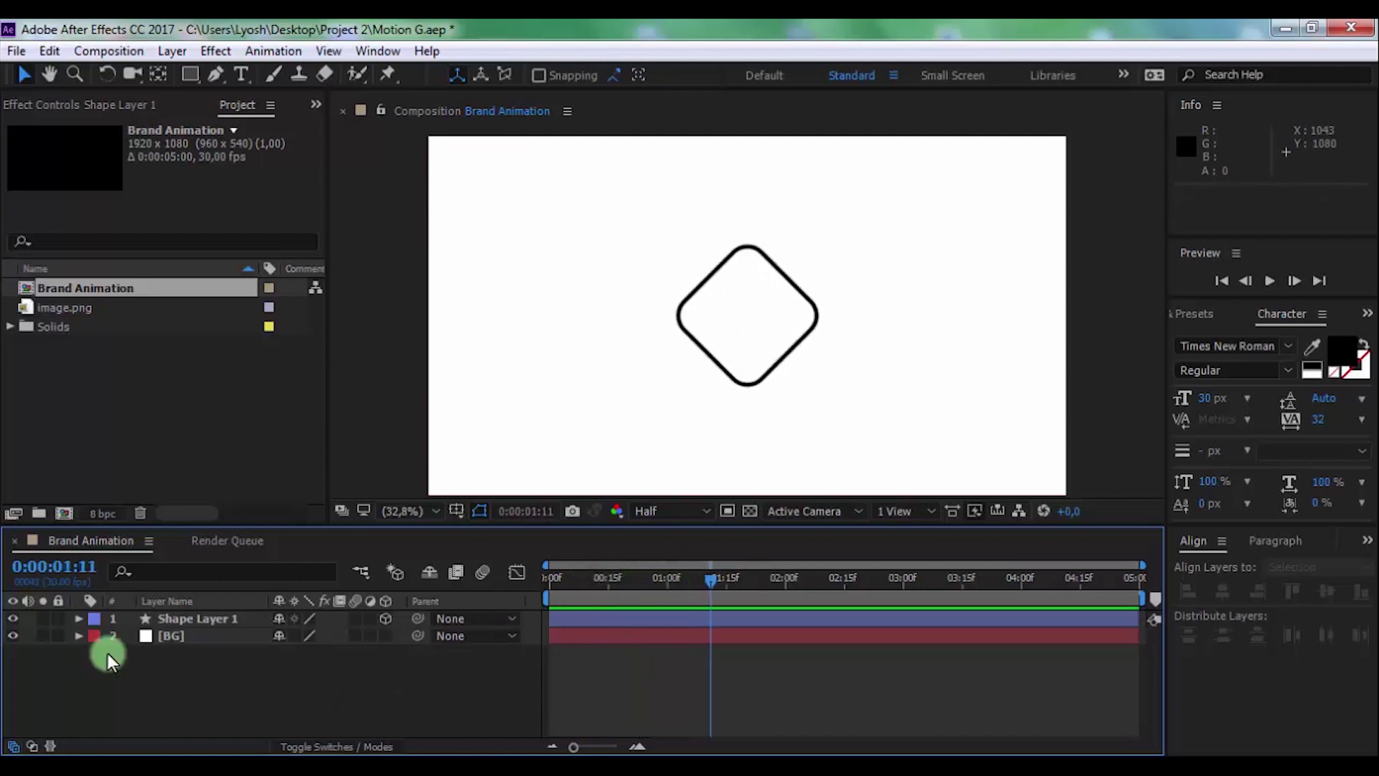
Duplicate the diamond layer, scale the lower copy to 115% and remove its stroke
click(176, 617)
key(ctrl+d)
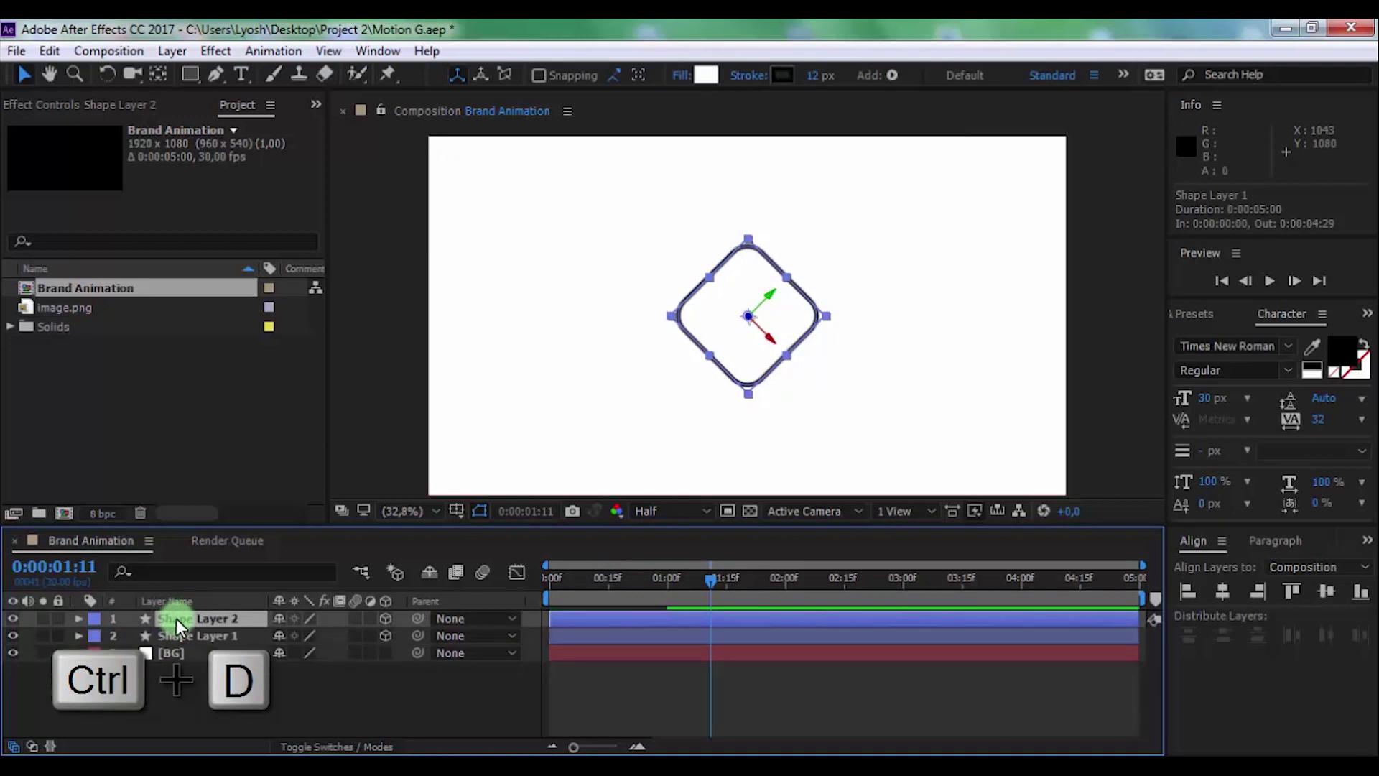
click(190, 637)
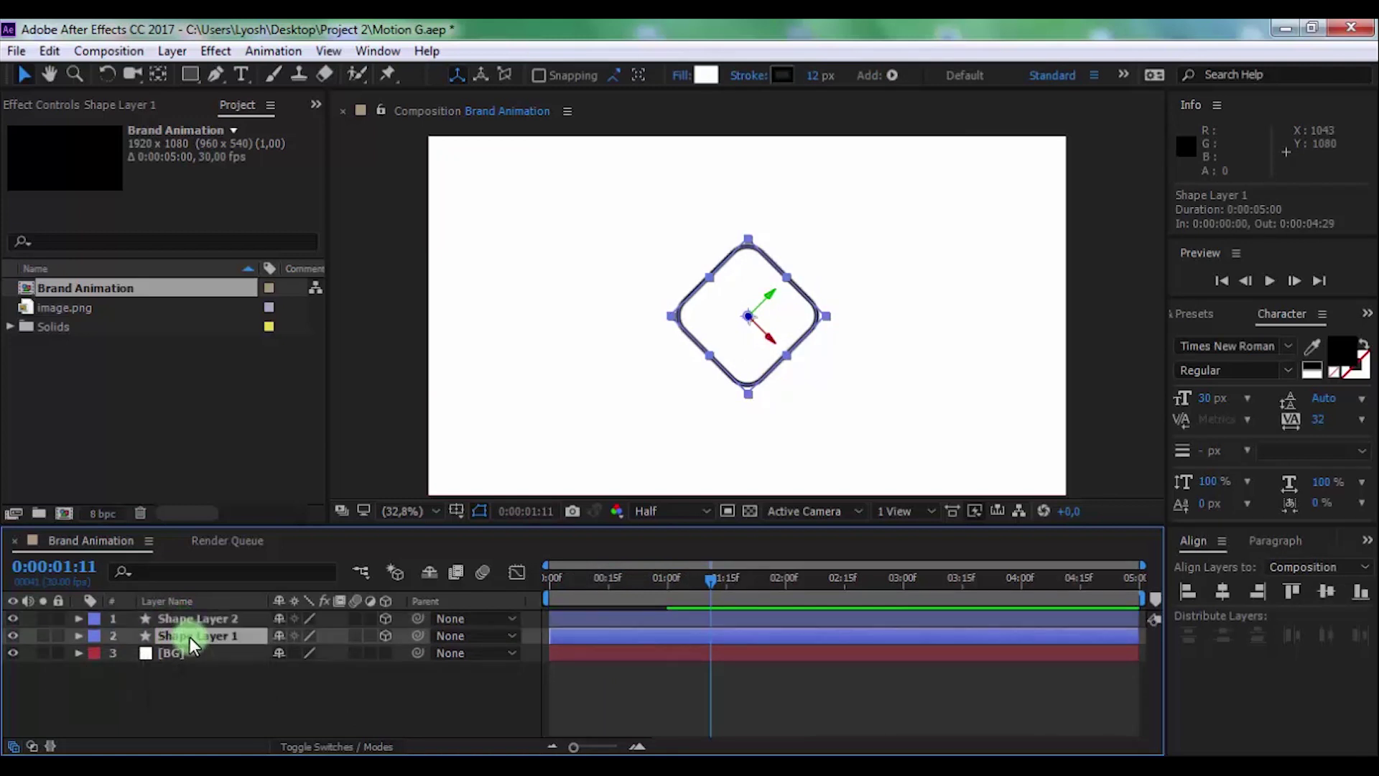
key(s)
mouse_move(372, 653)
mouse_down()
mouse_move(384, 657)
mouse_move(368, 662)
mouse_up()
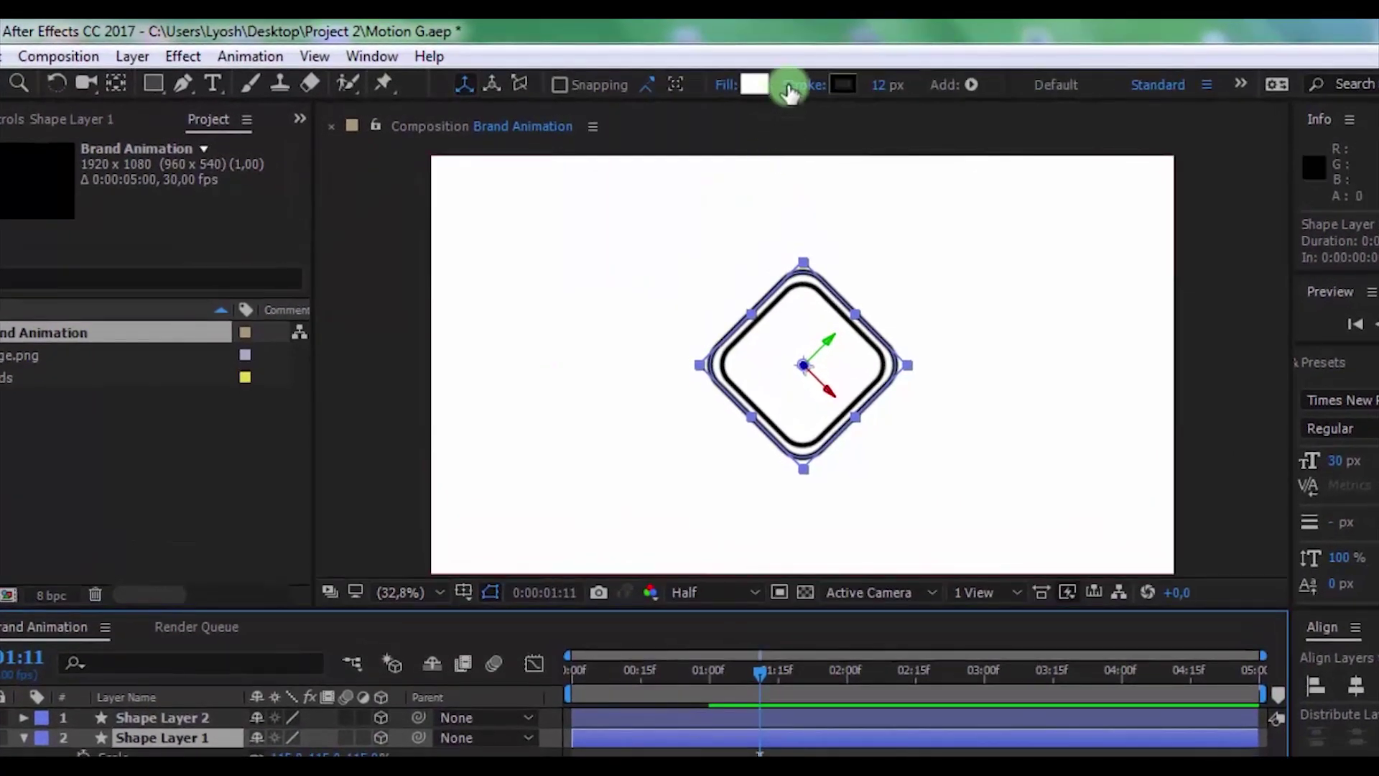
click(789, 88)
click(750, 554)
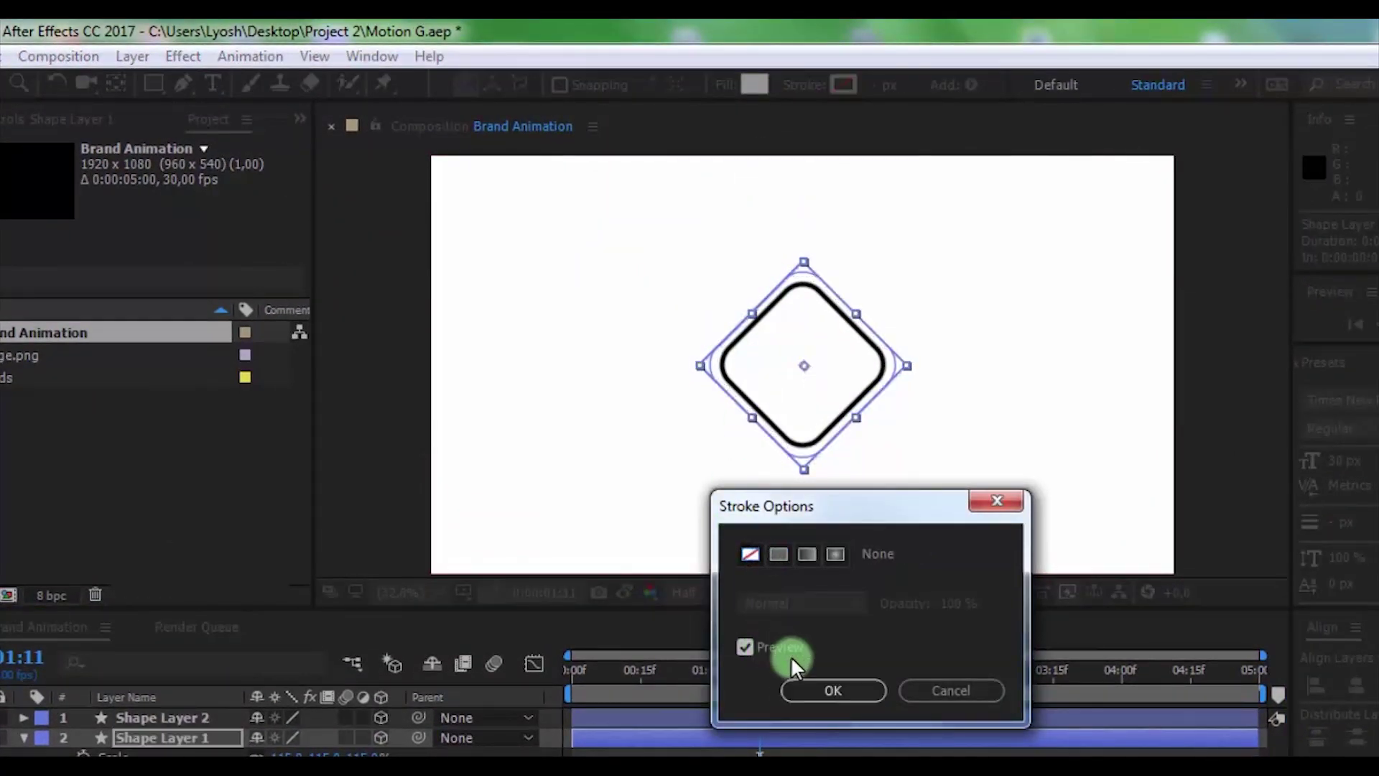
click(817, 681)
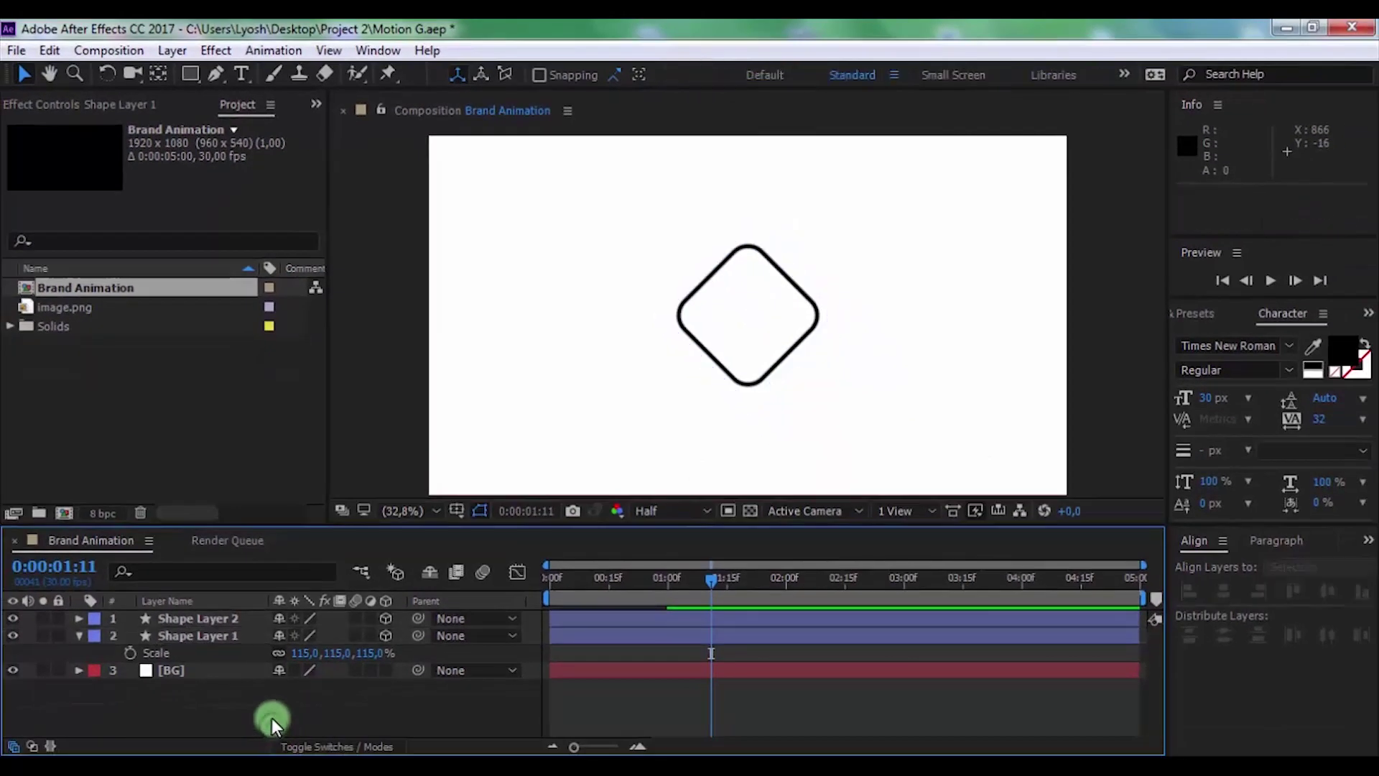
click(80, 636)
Pre-compose both diamond shape layers into a composition named Cube
shift+click(188, 619)
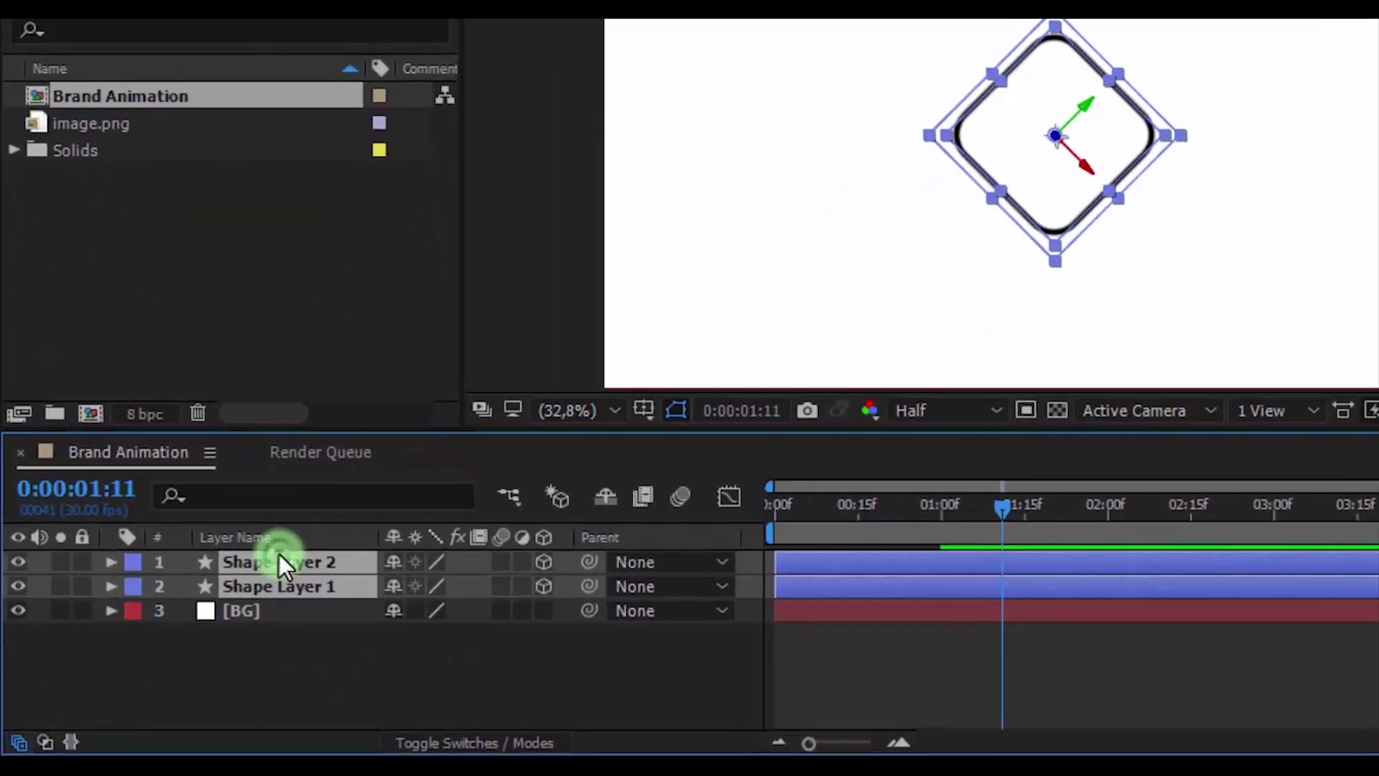
right_click(279, 561)
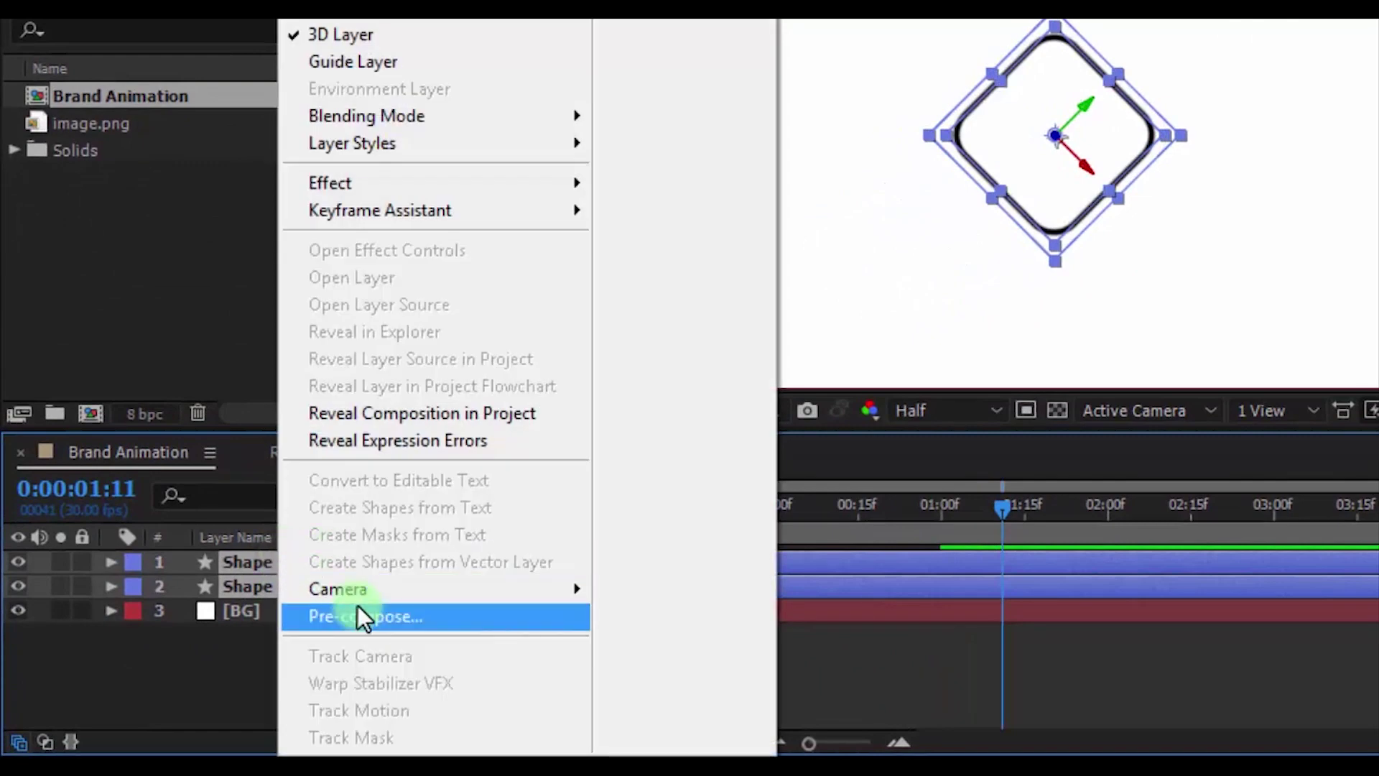
click(358, 616)
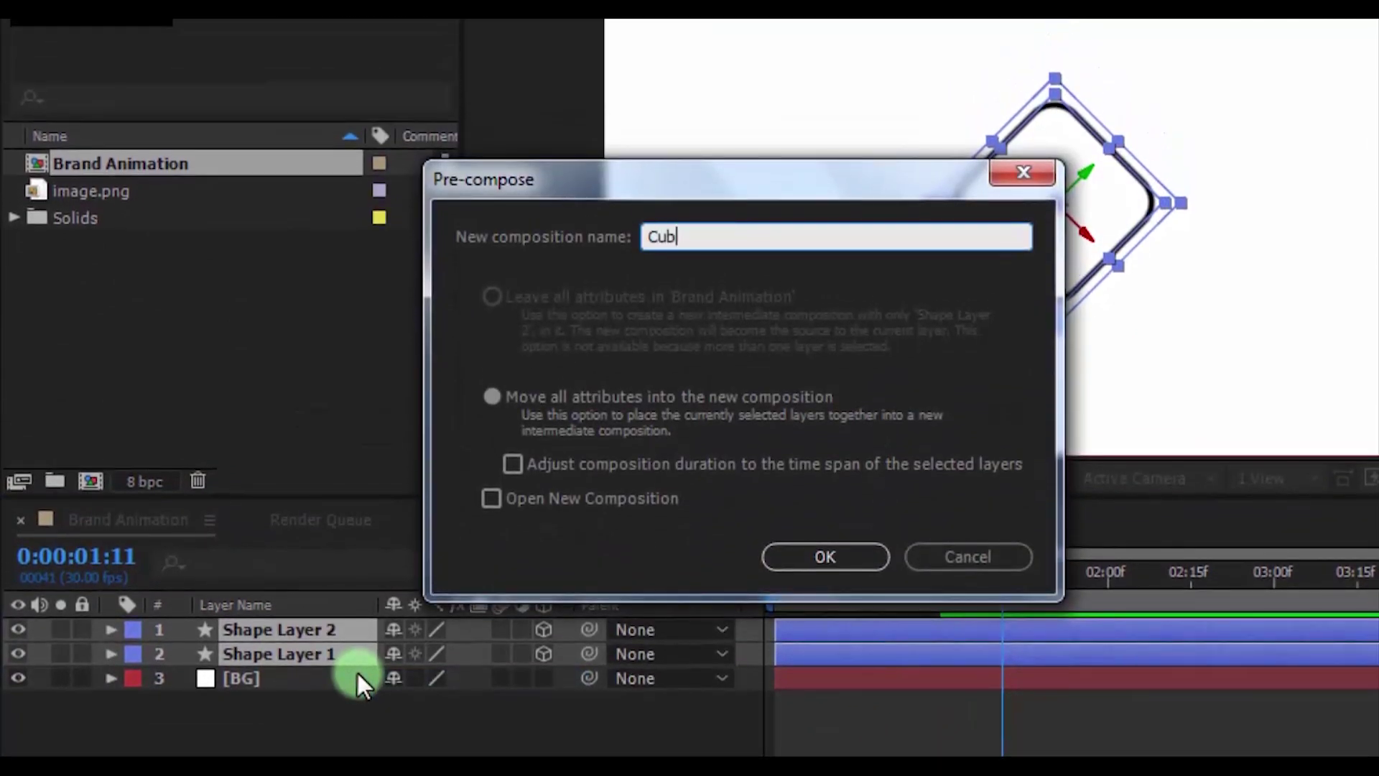
click(796, 548)
click(270, 729)
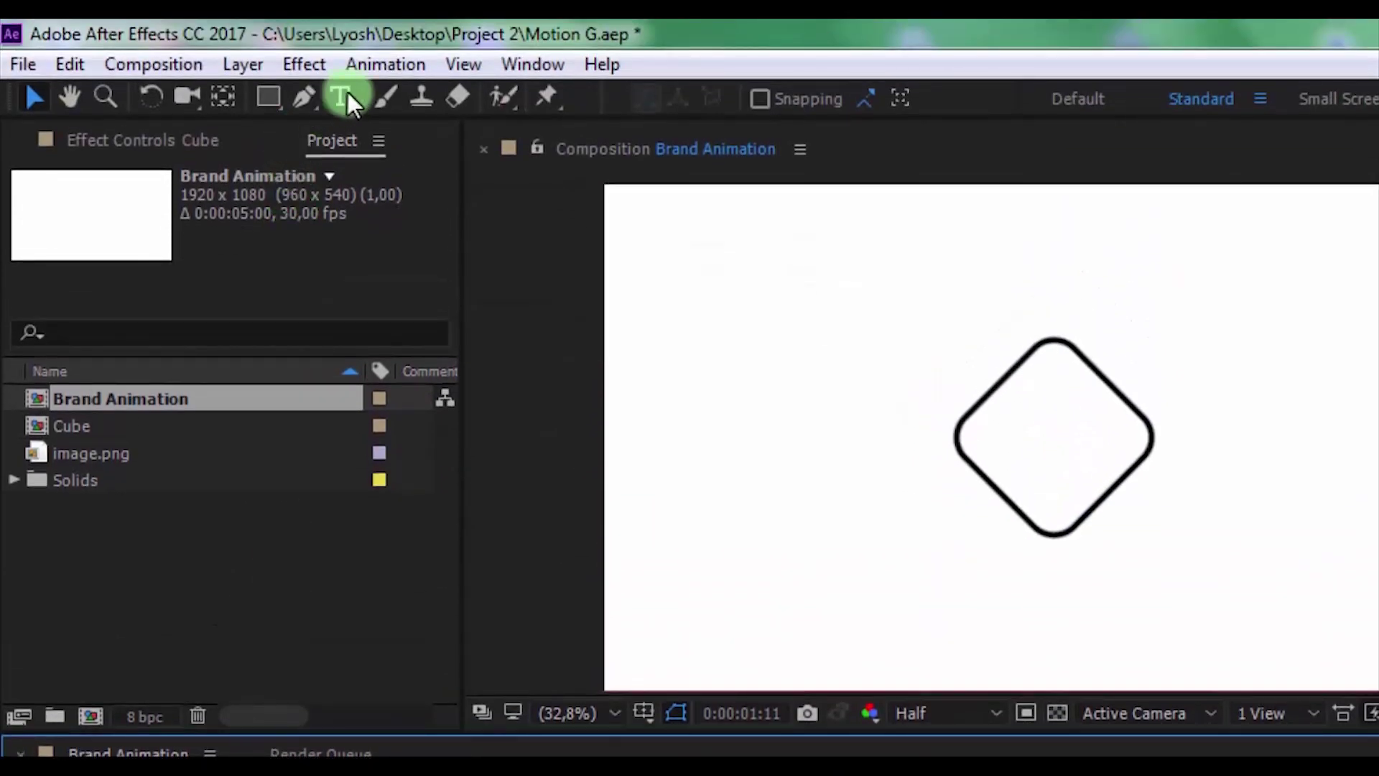
Add BRAND text at roughly 90 px, centred to fit inside the diamond
click(348, 92)
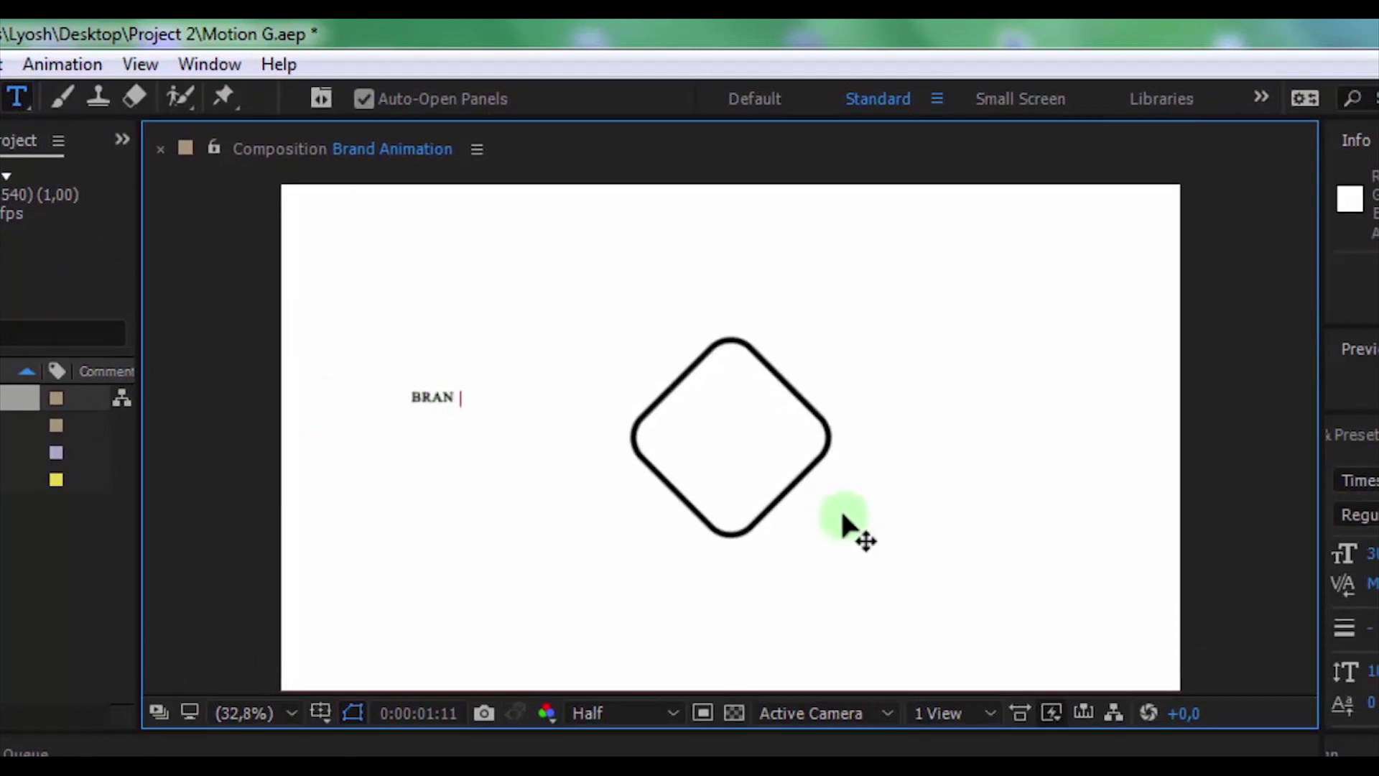
key(ctrl+a)
drag(1184, 474, 1318, 461)
click(1157, 645)
click(1192, 708)
click(1317, 706)
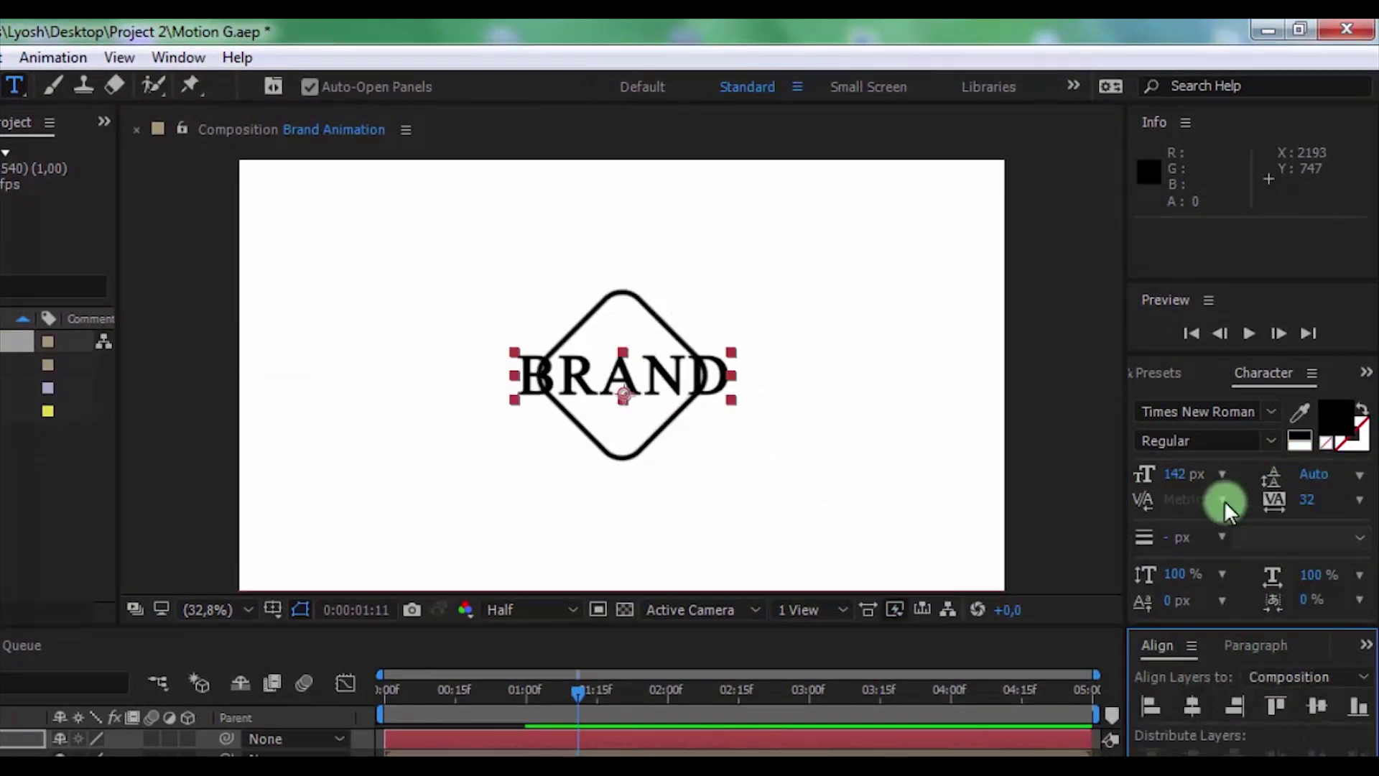
drag(1185, 480, 1134, 484)
click(1192, 706)
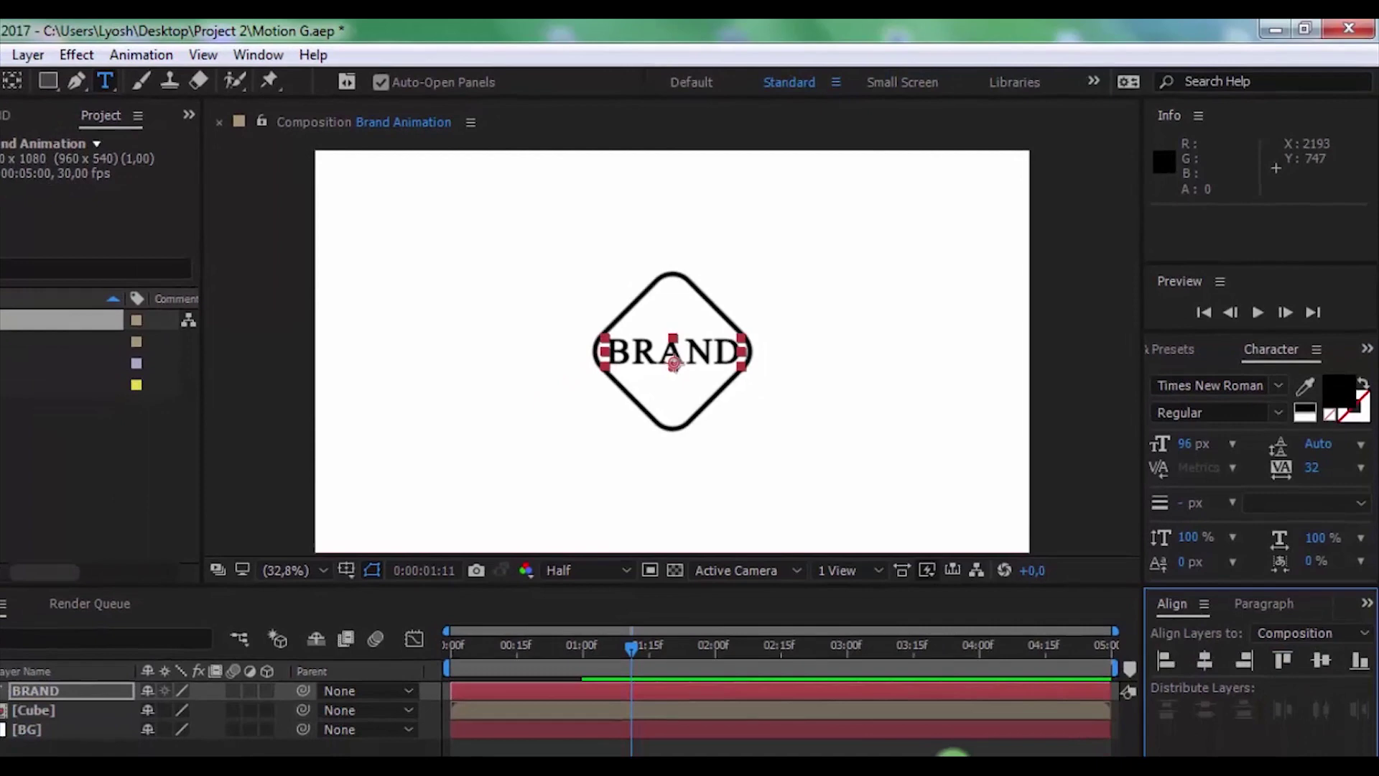
click(893, 671)
Draw a rectangular mask on the BRAND layer and keyframe its Mask Path
click(248, 619)
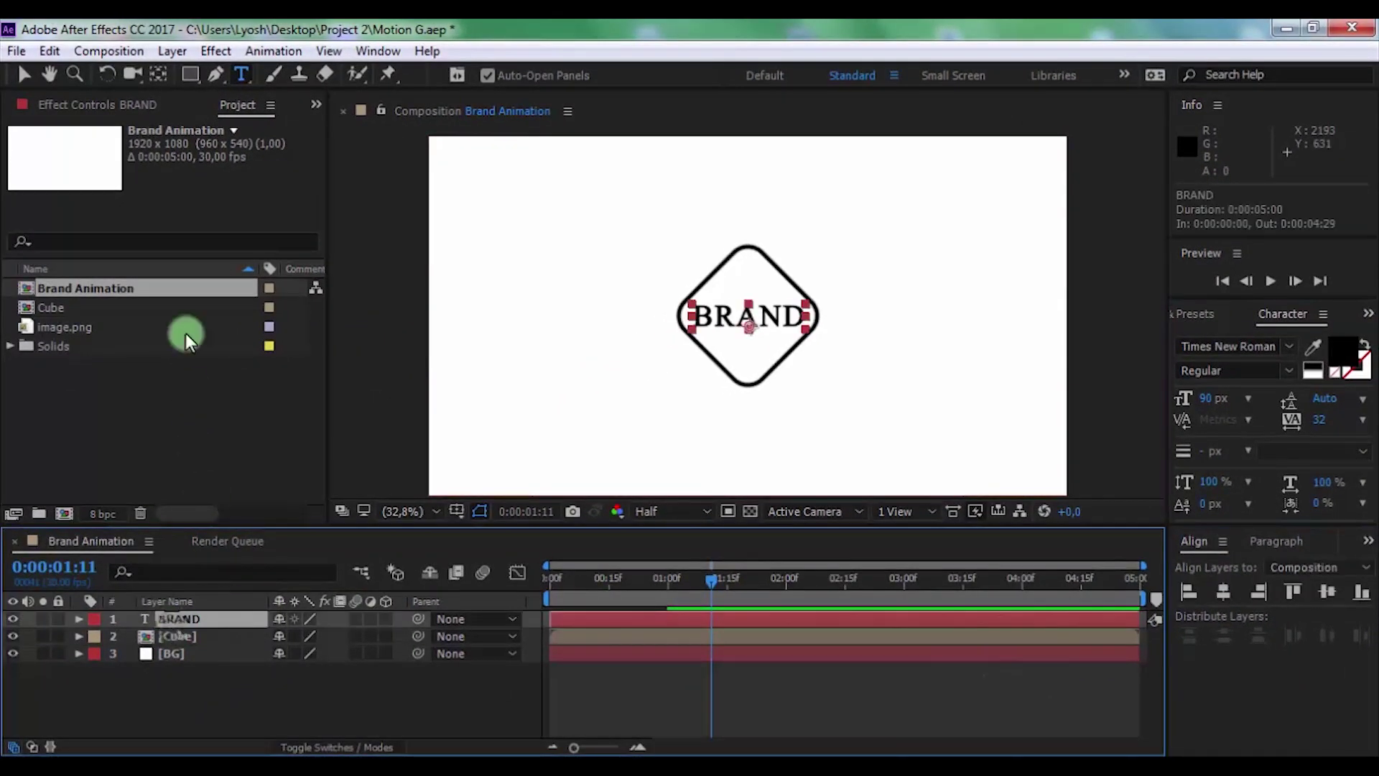
click(191, 76)
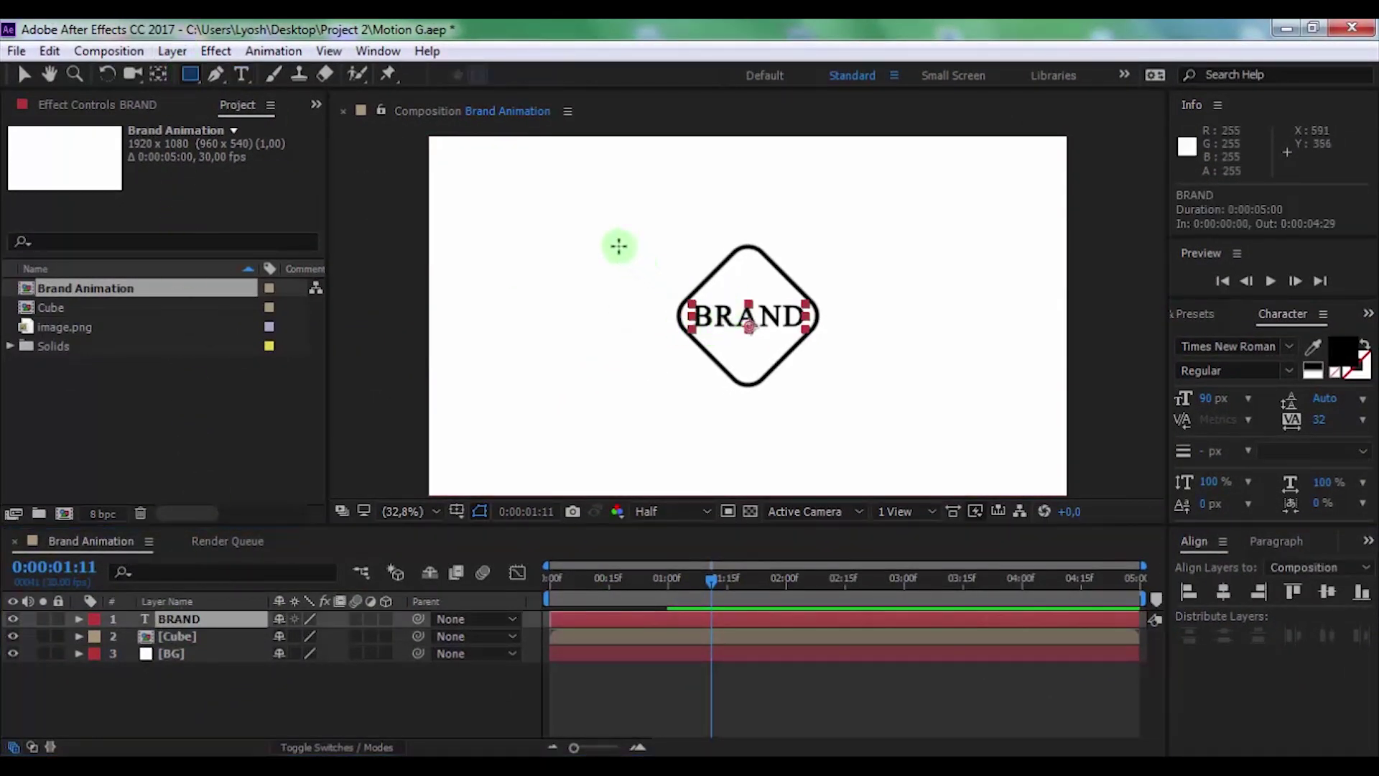
drag(622, 213, 475, 401)
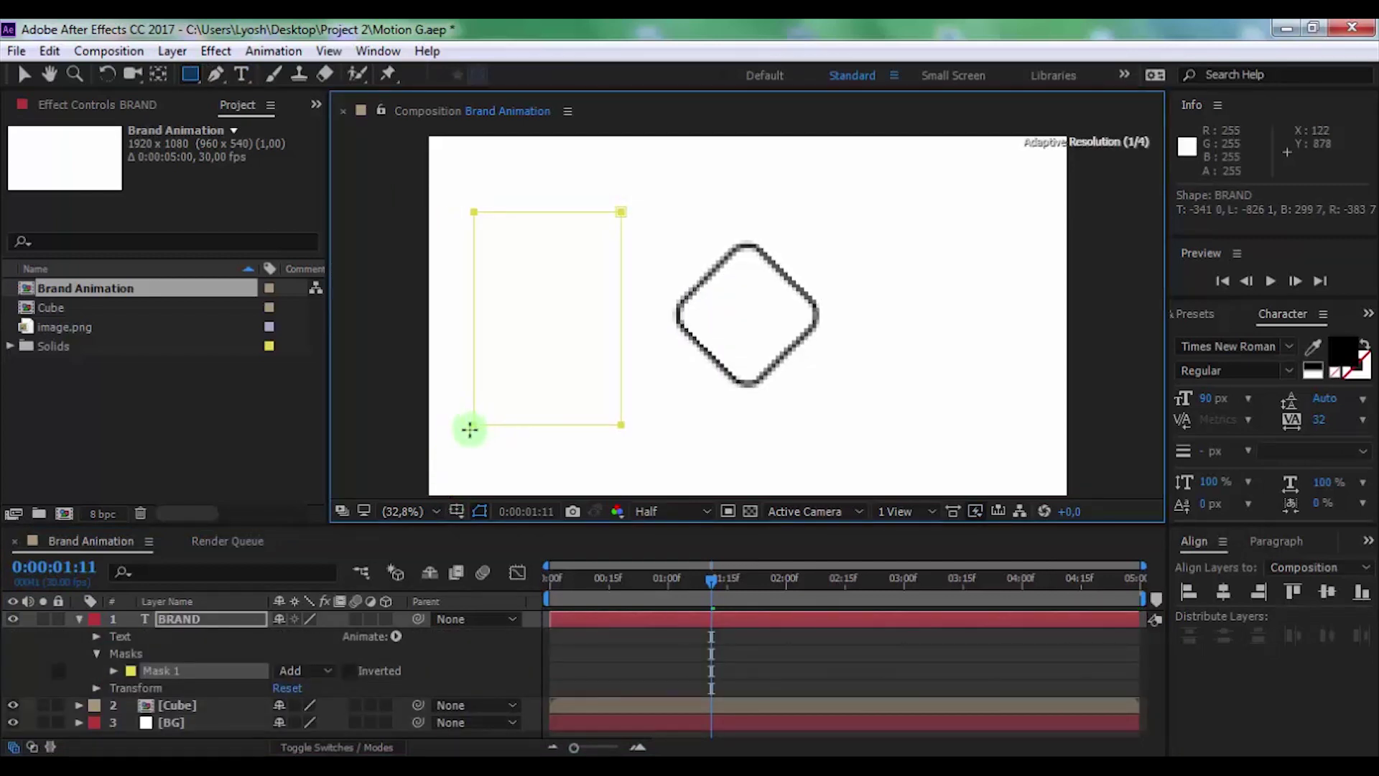
click(330, 637)
click(114, 671)
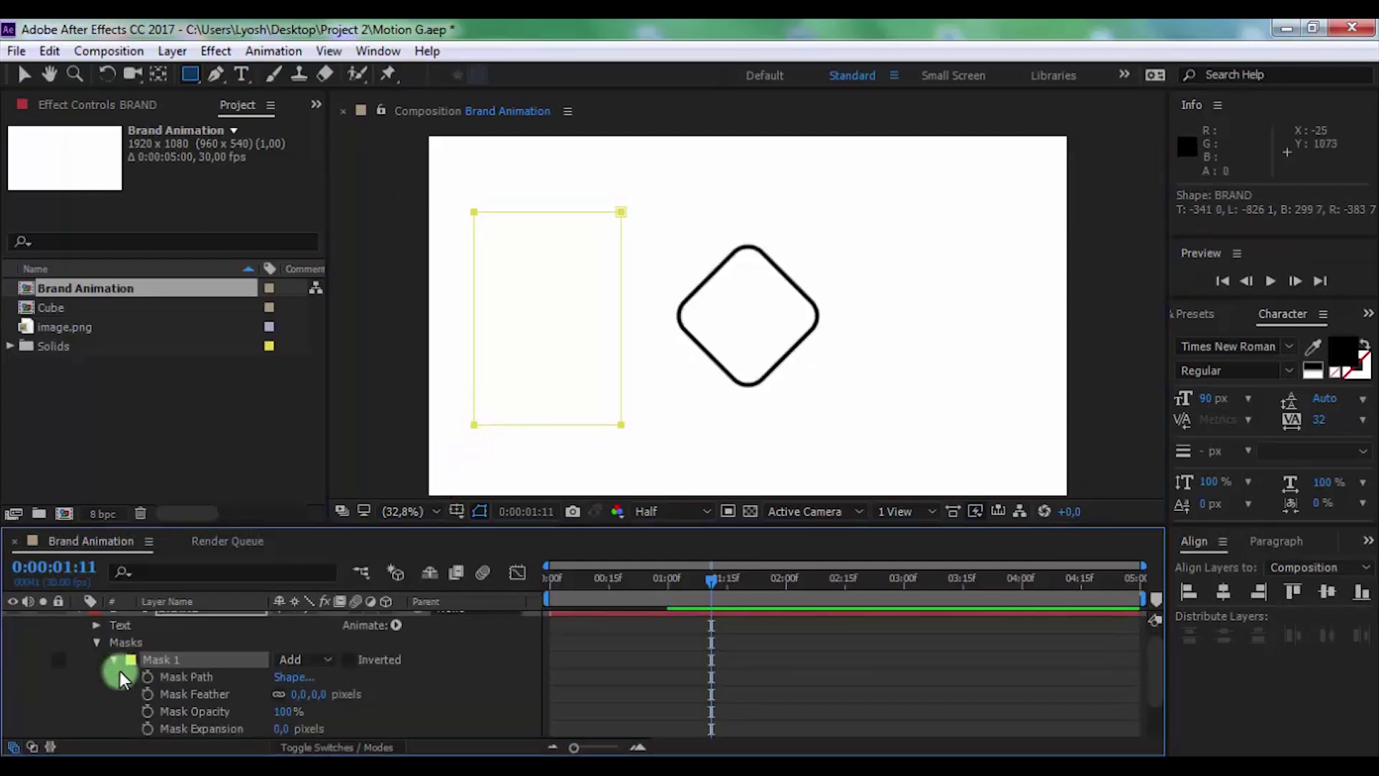
mouse_move(664, 576)
mouse_down()
mouse_move(684, 585)
mouse_move(639, 585)
mouse_move(661, 579)
mouse_up()
click(170, 682)
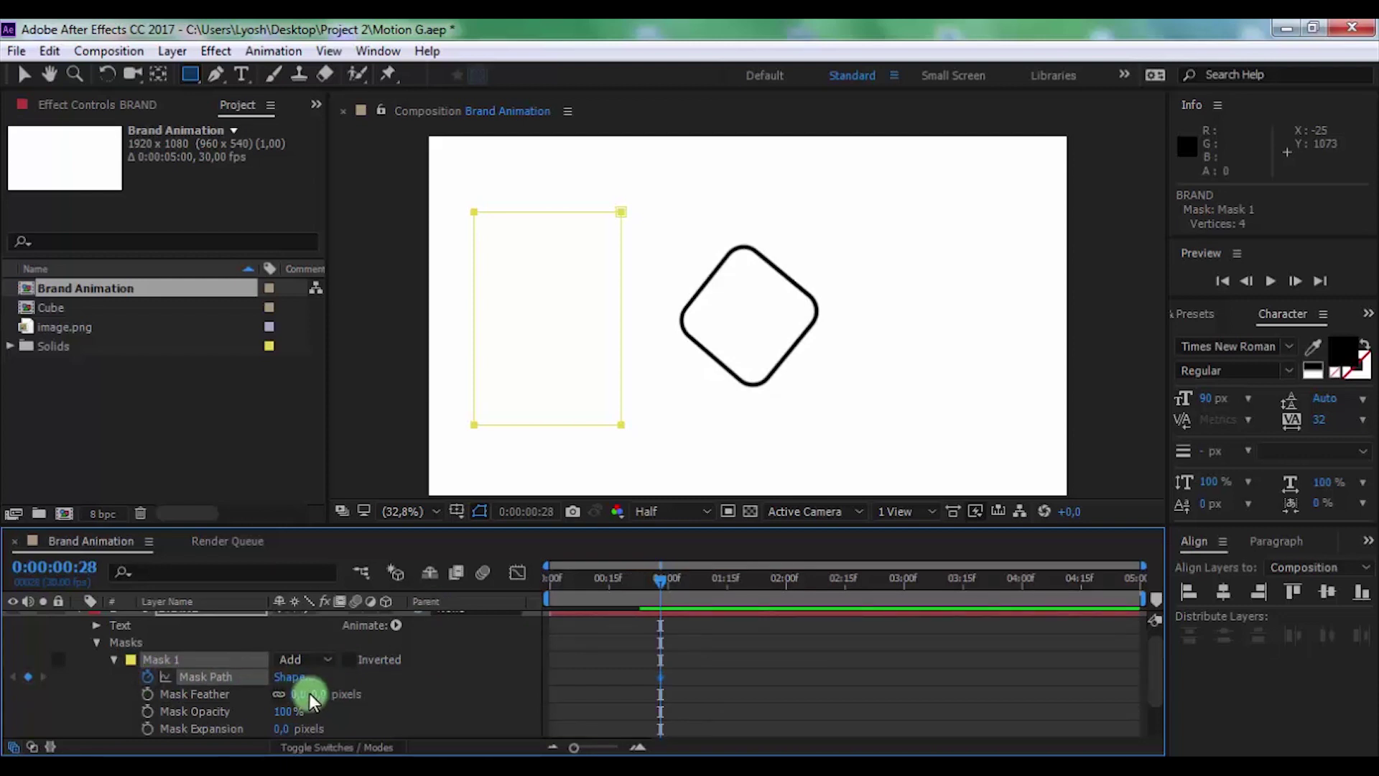
Set the mask feather to 100 px and keyframe mask opacity at 0%
text(100)
key(Return)
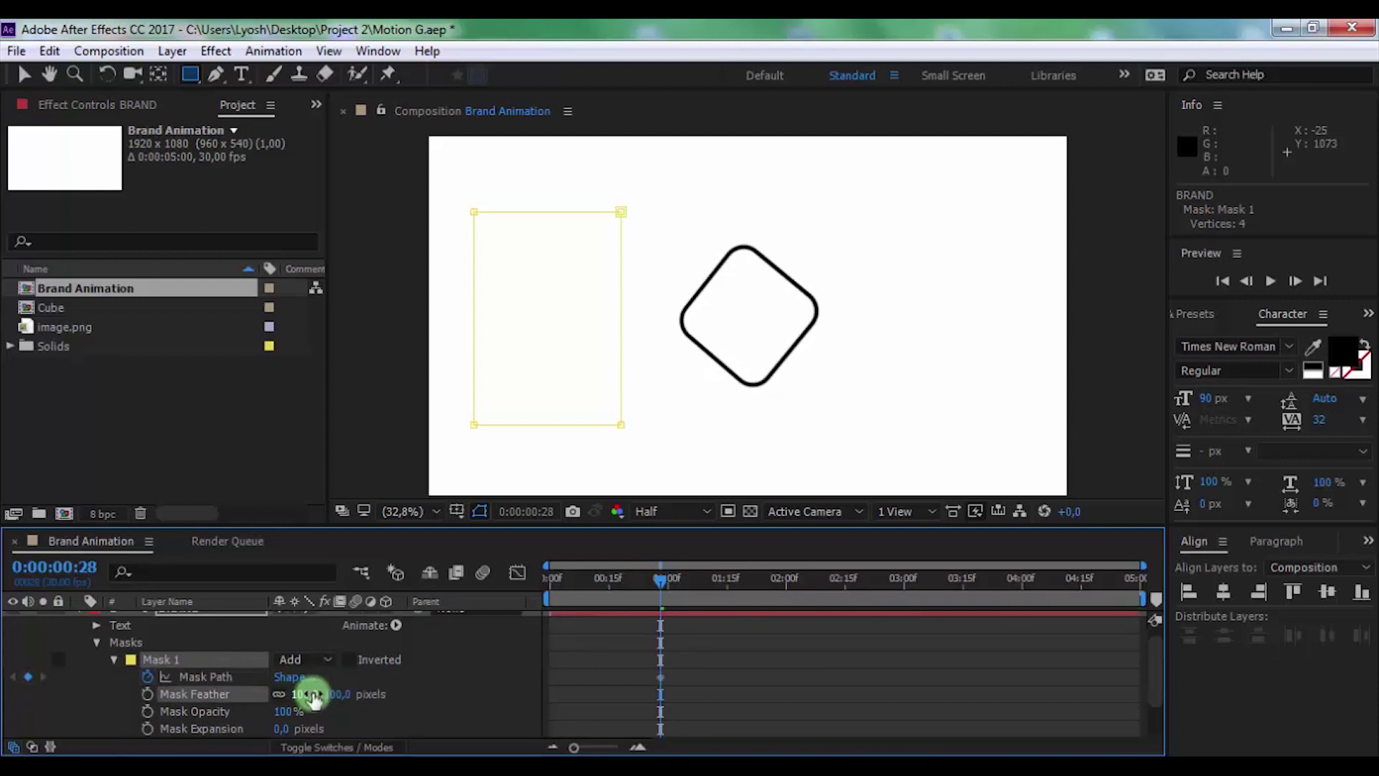
click(421, 654)
scroll(400, 656, down, 3)
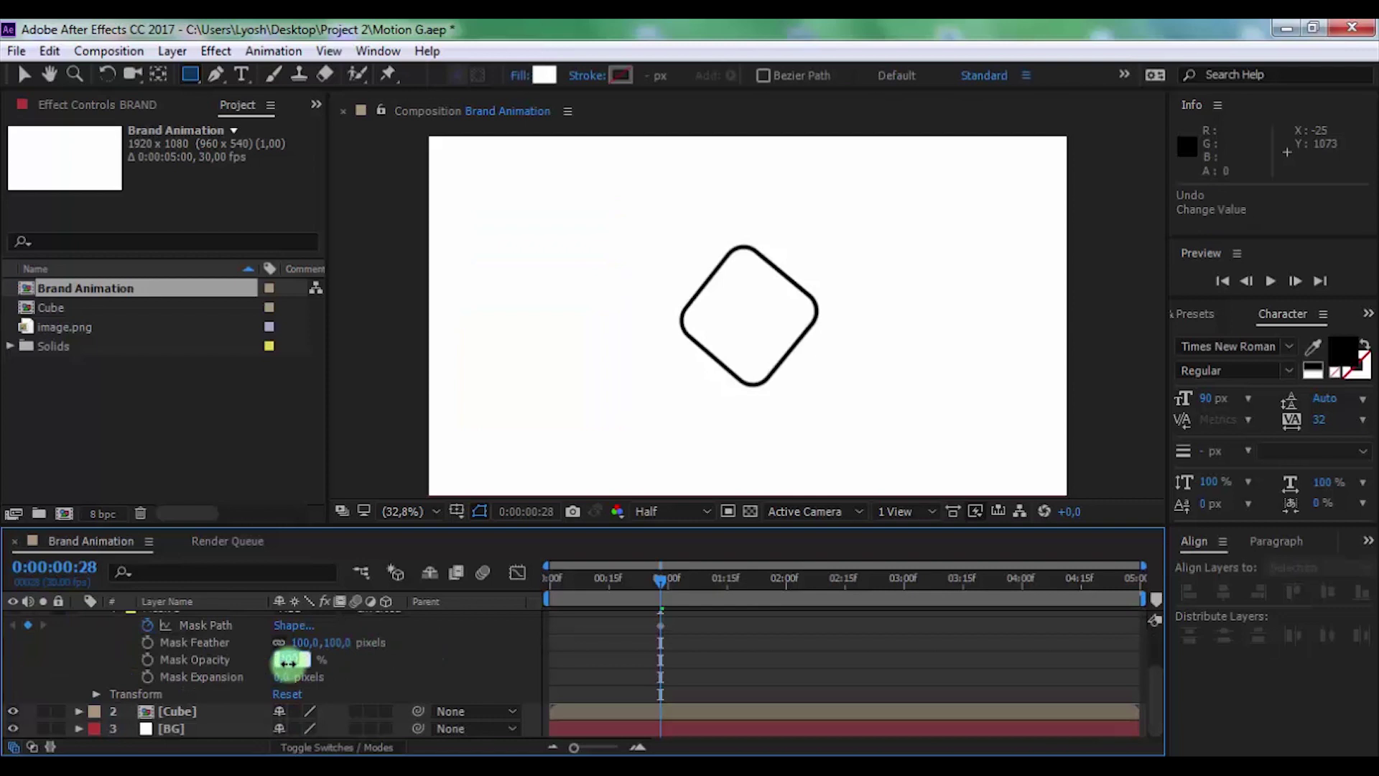
key(Return)
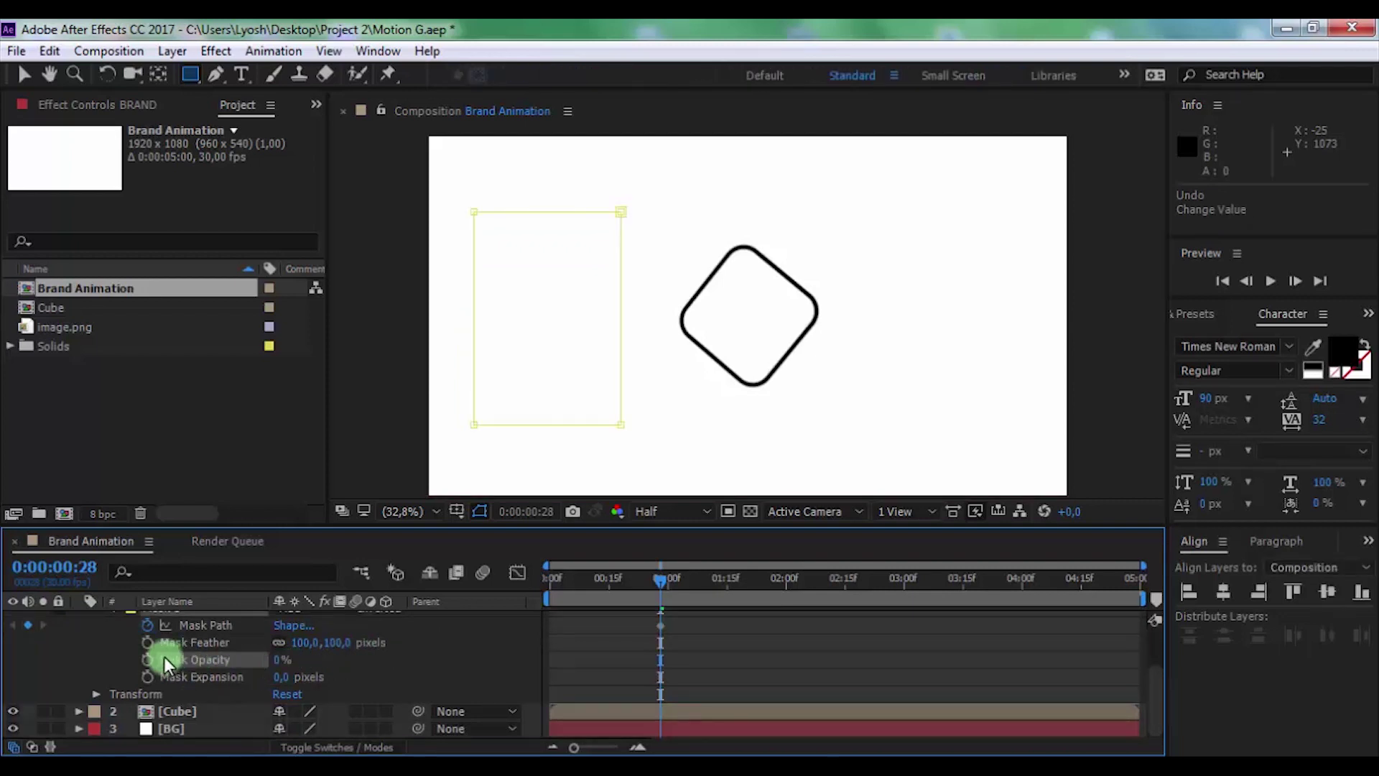
scroll(776, 621, up, 3)
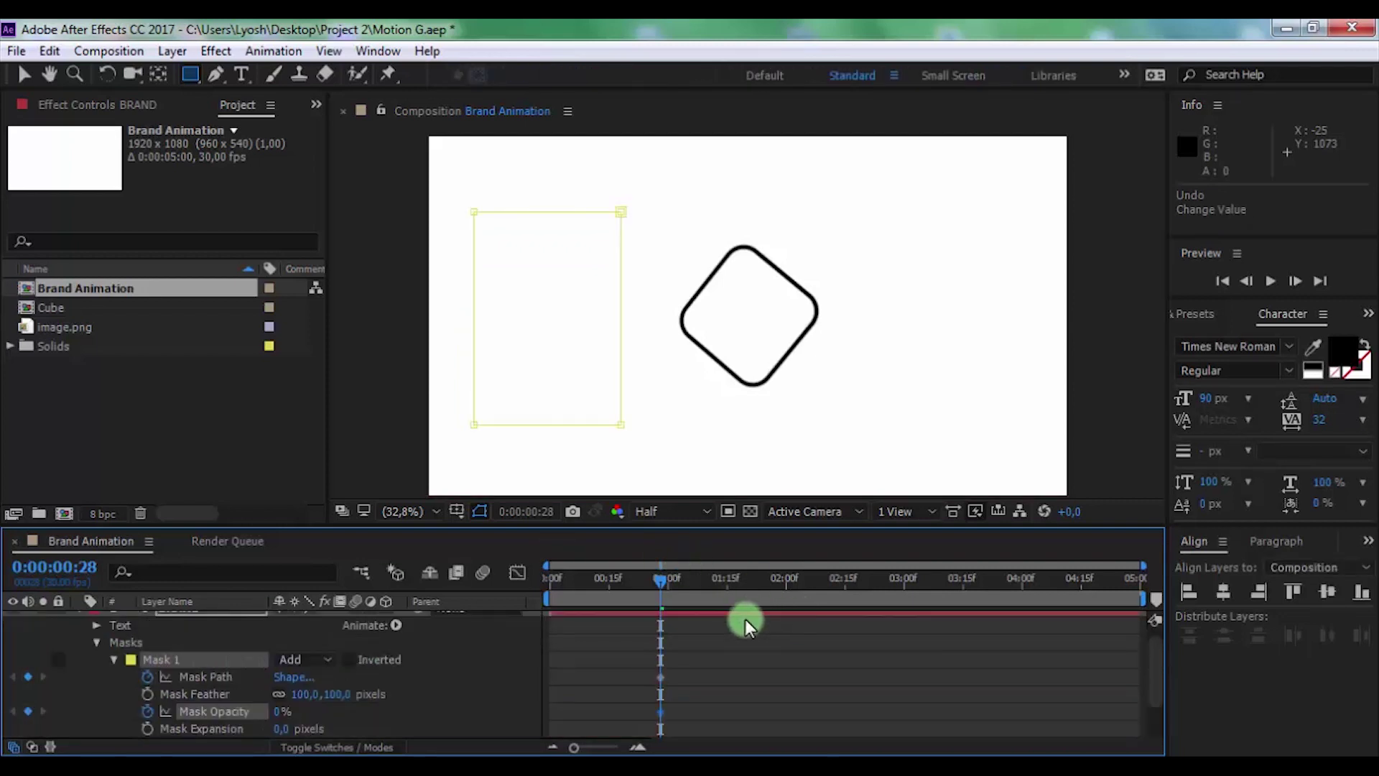
At 0:00:01:05, add a 100% Mask Opacity keyframe
click(744, 618)
key(u)
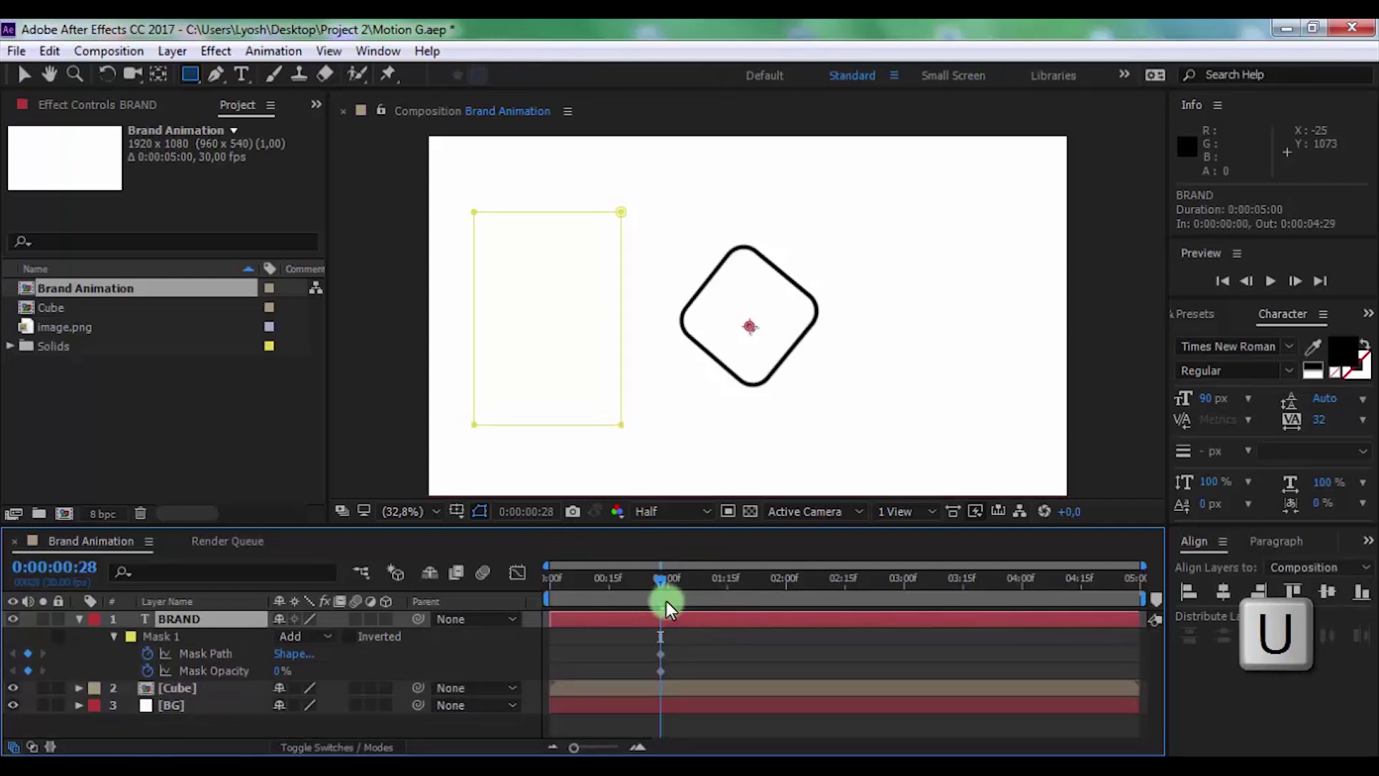
drag(666, 605, 688, 579)
click(662, 656)
click(275, 665)
text(100)
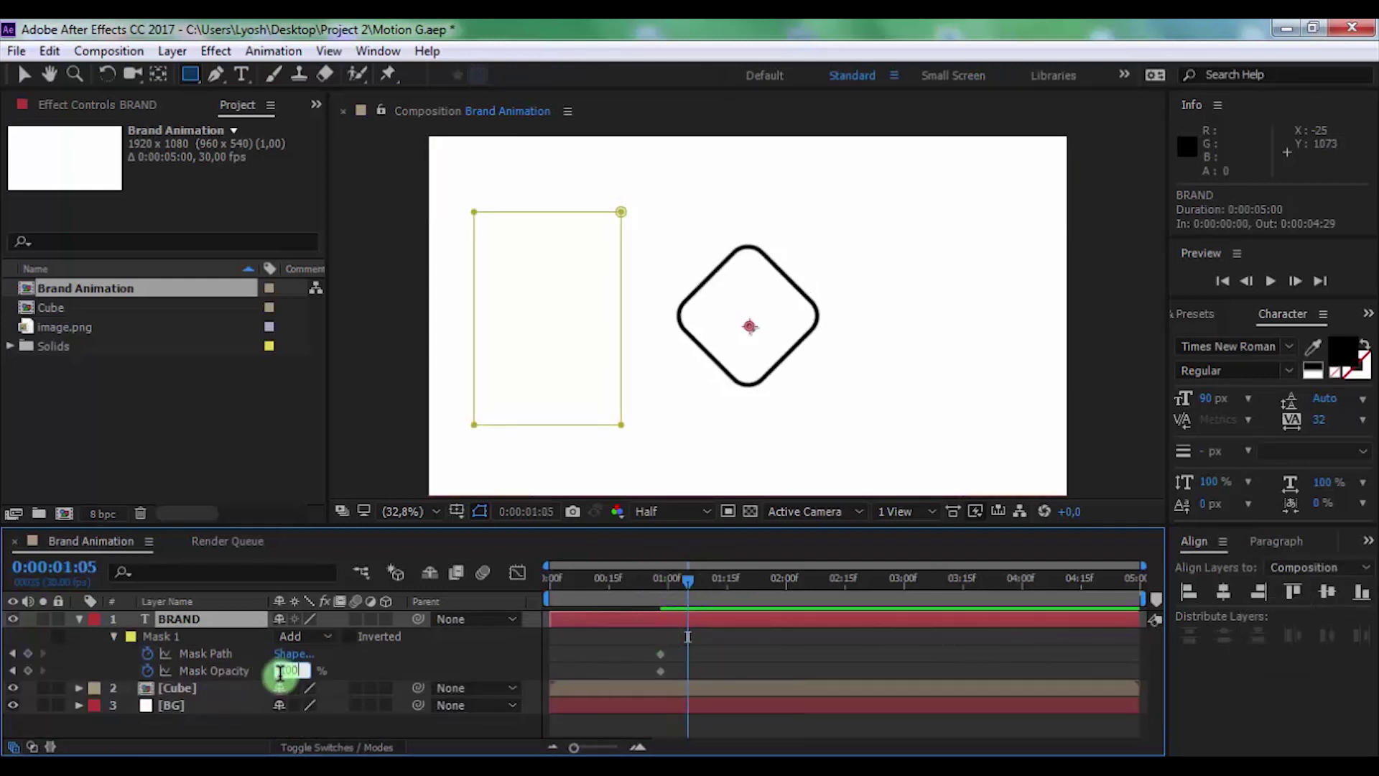
key(Return)
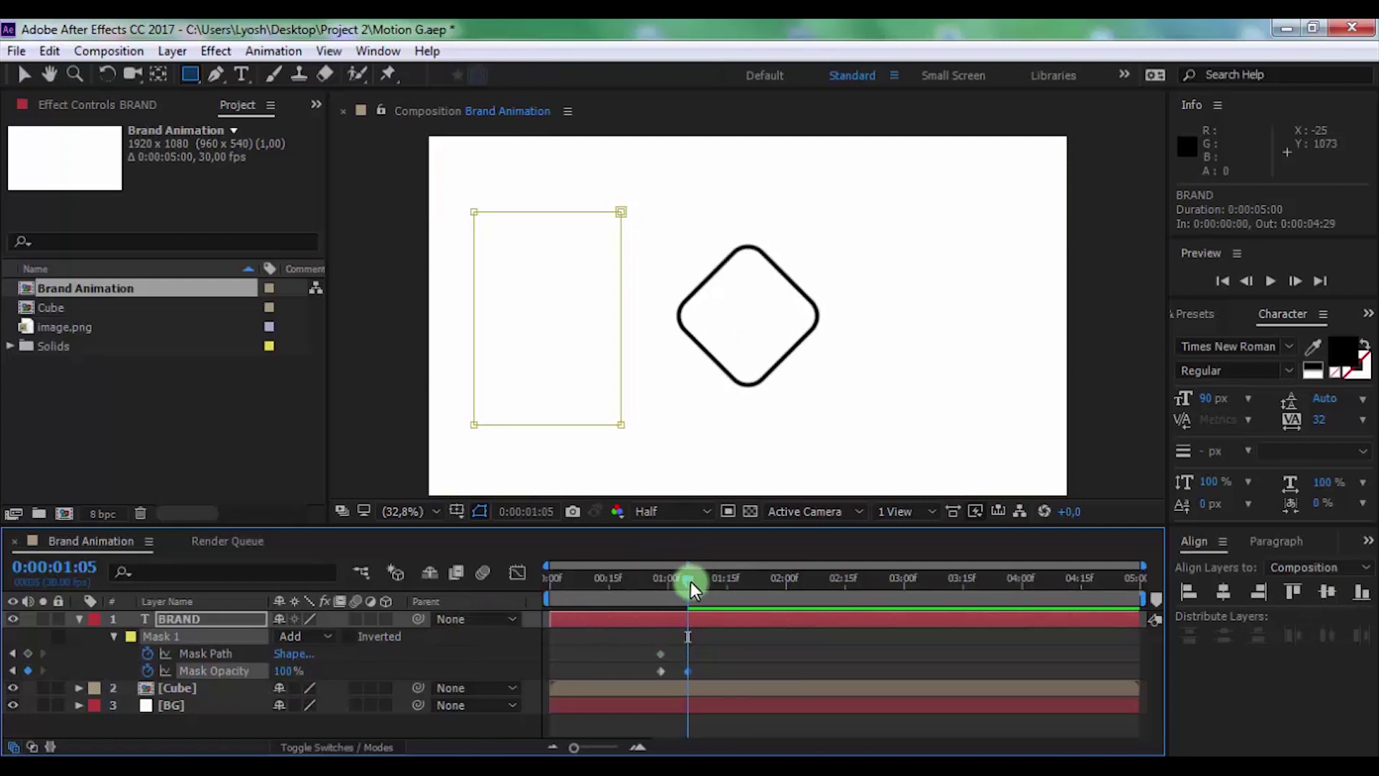
Move the BRAND mask over the diamond so it reveals the word
drag(689, 589, 711, 585)
click(25, 74)
double_click(51, 307)
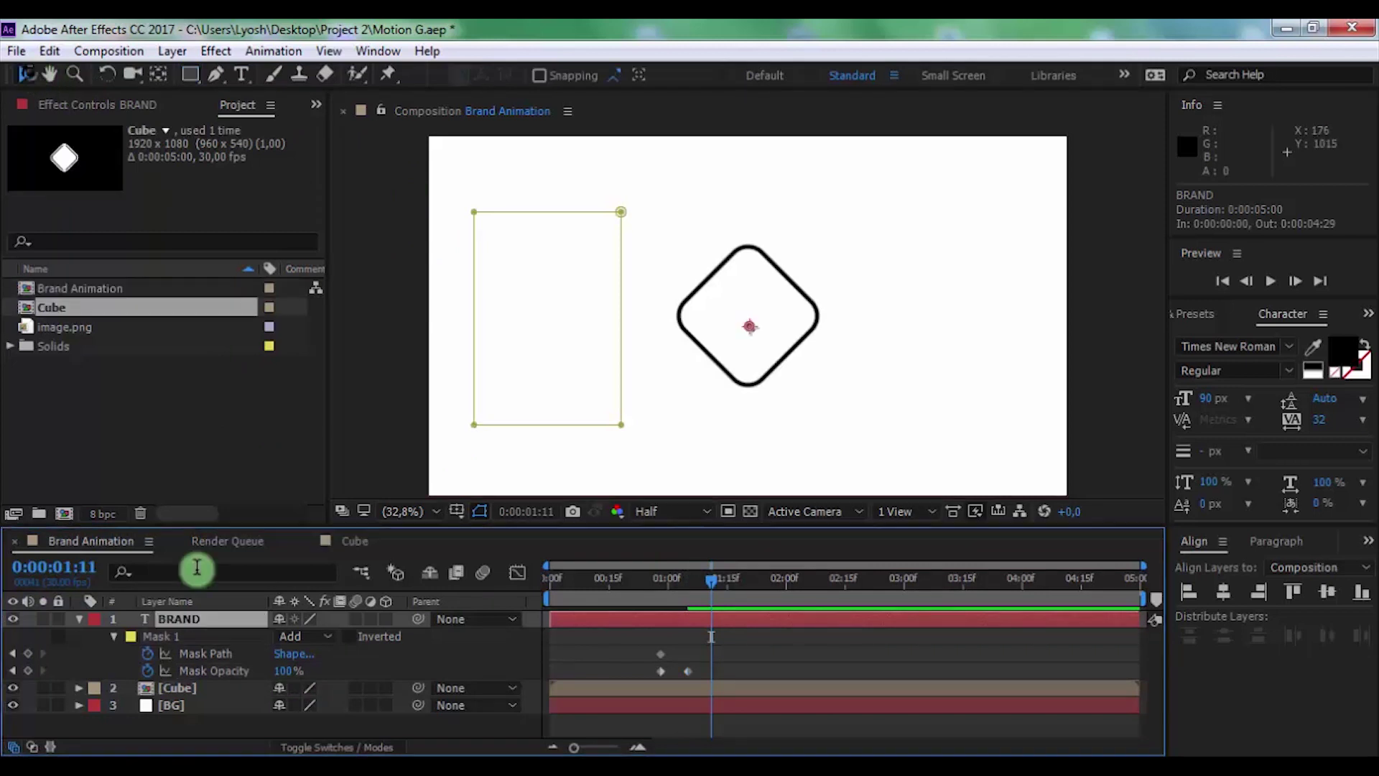
click(171, 644)
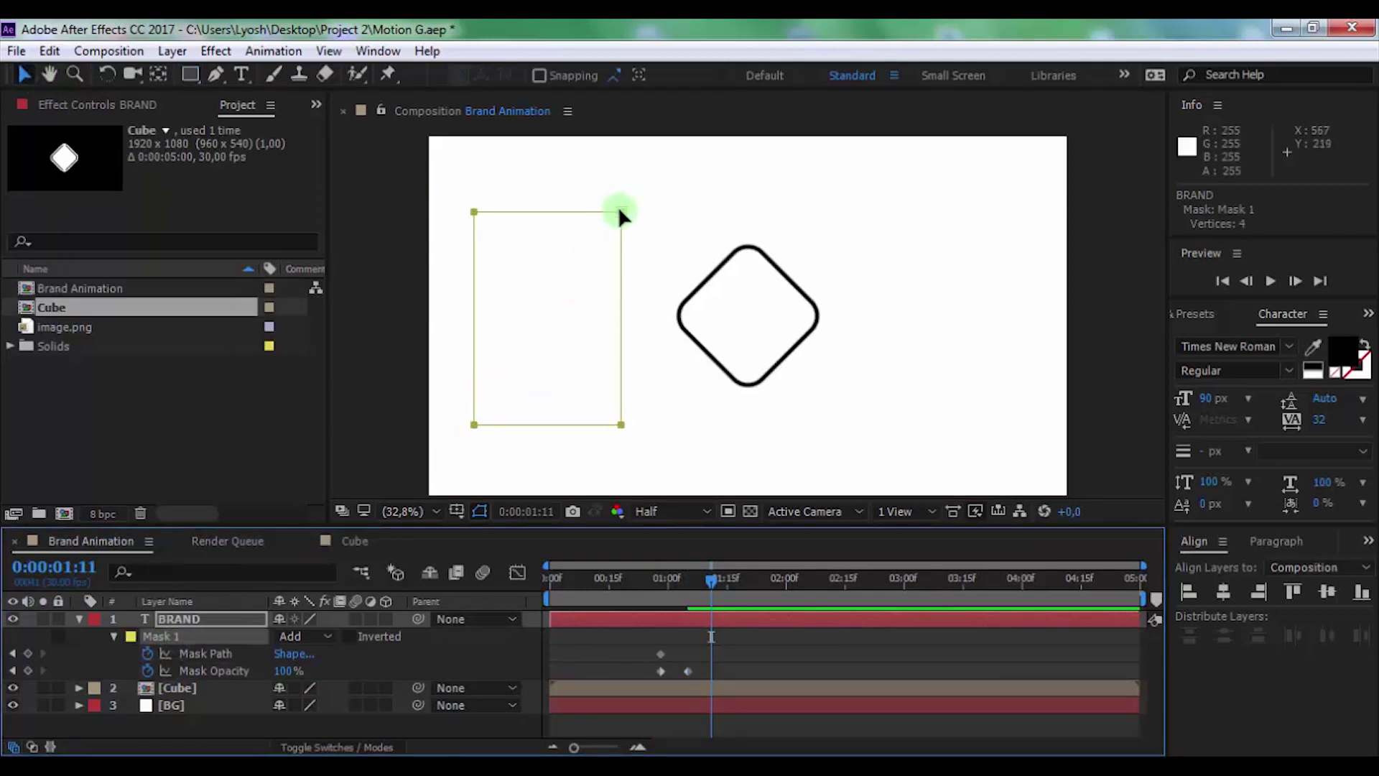
mouse_move(621, 213)
mouse_down()
mouse_move(836, 220)
mouse_move(818, 221)
mouse_up()
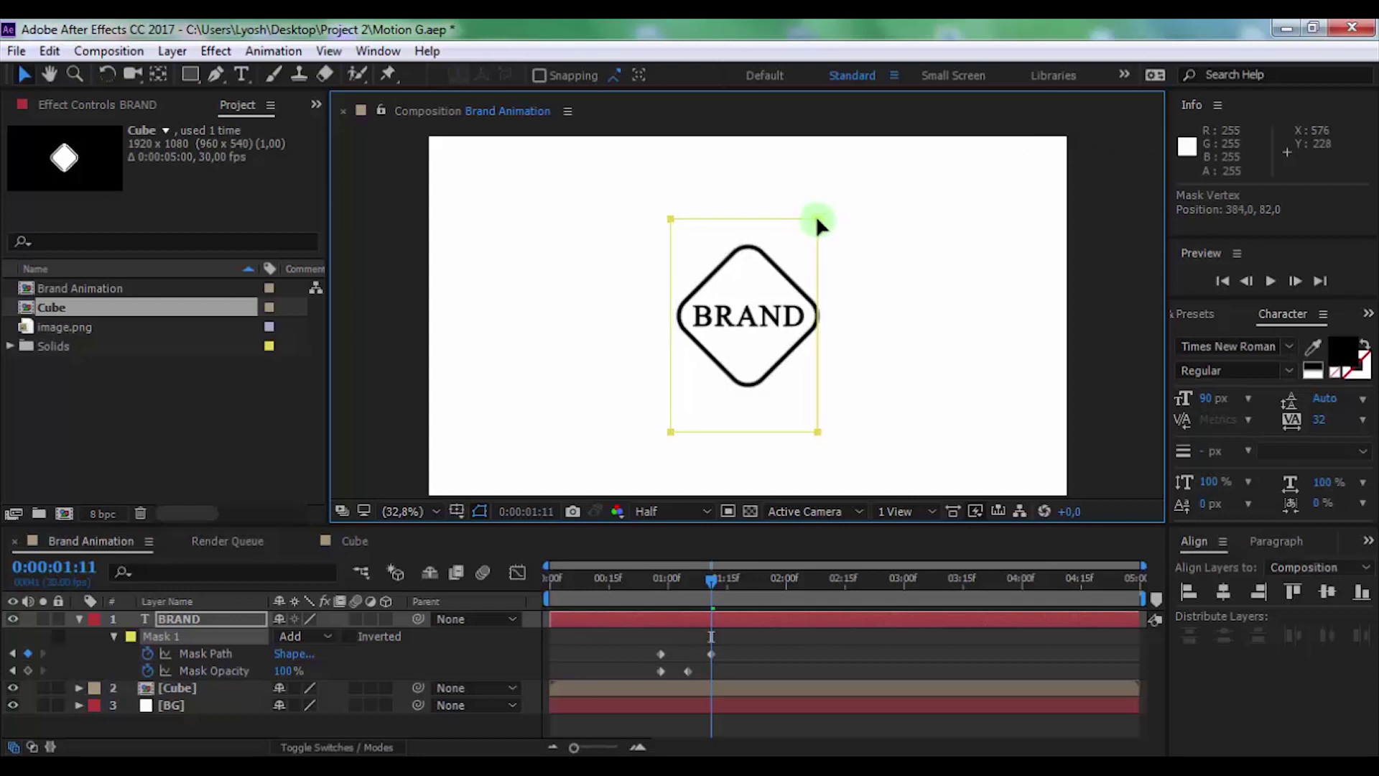
click(776, 632)
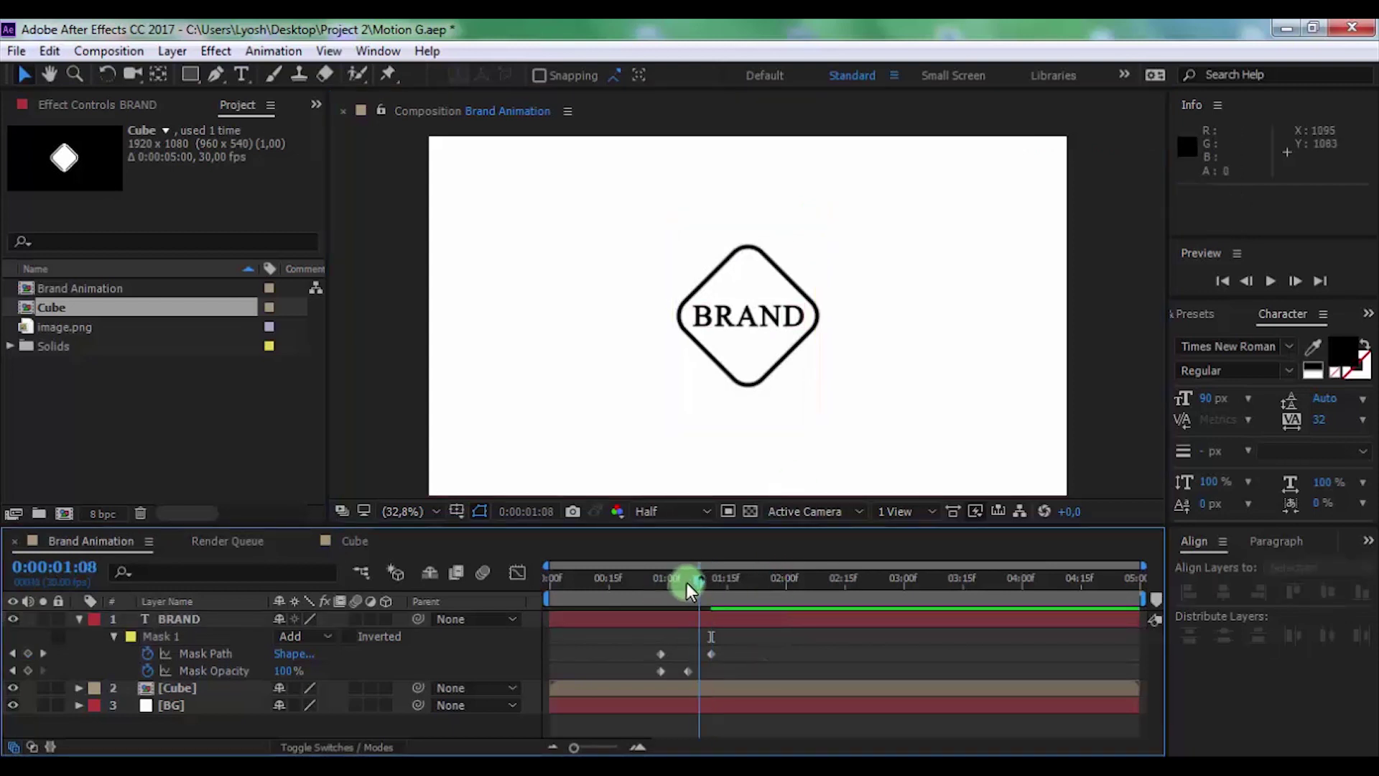
mouse_move(673, 584)
mouse_down()
mouse_move(697, 586)
mouse_move(661, 592)
mouse_up()
Shift the mask keyframes earlier, Mask Opacity to one second, and add a Mask Path keyframe at 1:08
drag(641, 641, 725, 675)
drag(678, 592, 648, 586)
mouse_move(679, 652)
mouse_down()
mouse_move(658, 649)
mouse_move(661, 667)
mouse_up()
drag(649, 579, 658, 596)
click(665, 671)
drag(666, 670, 668, 670)
drag(657, 595, 700, 579)
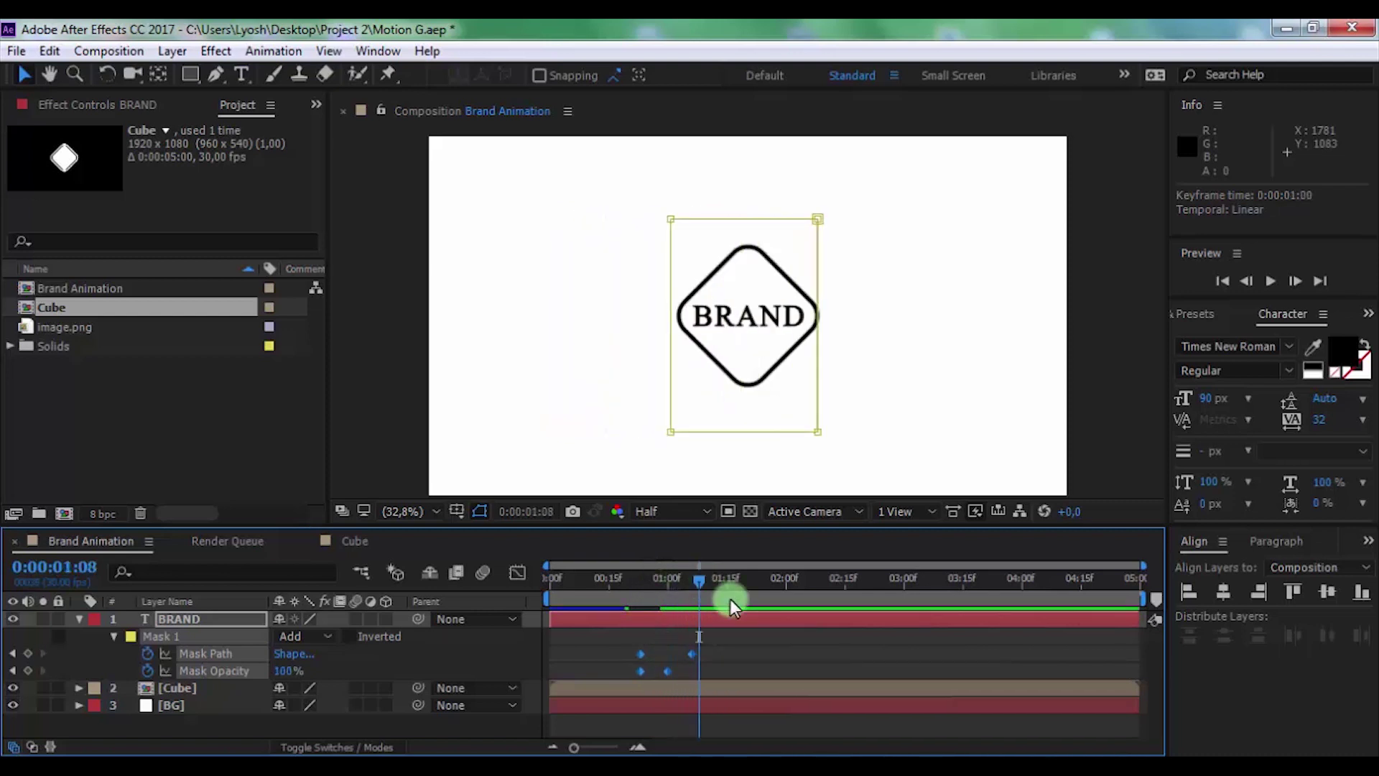
click(738, 636)
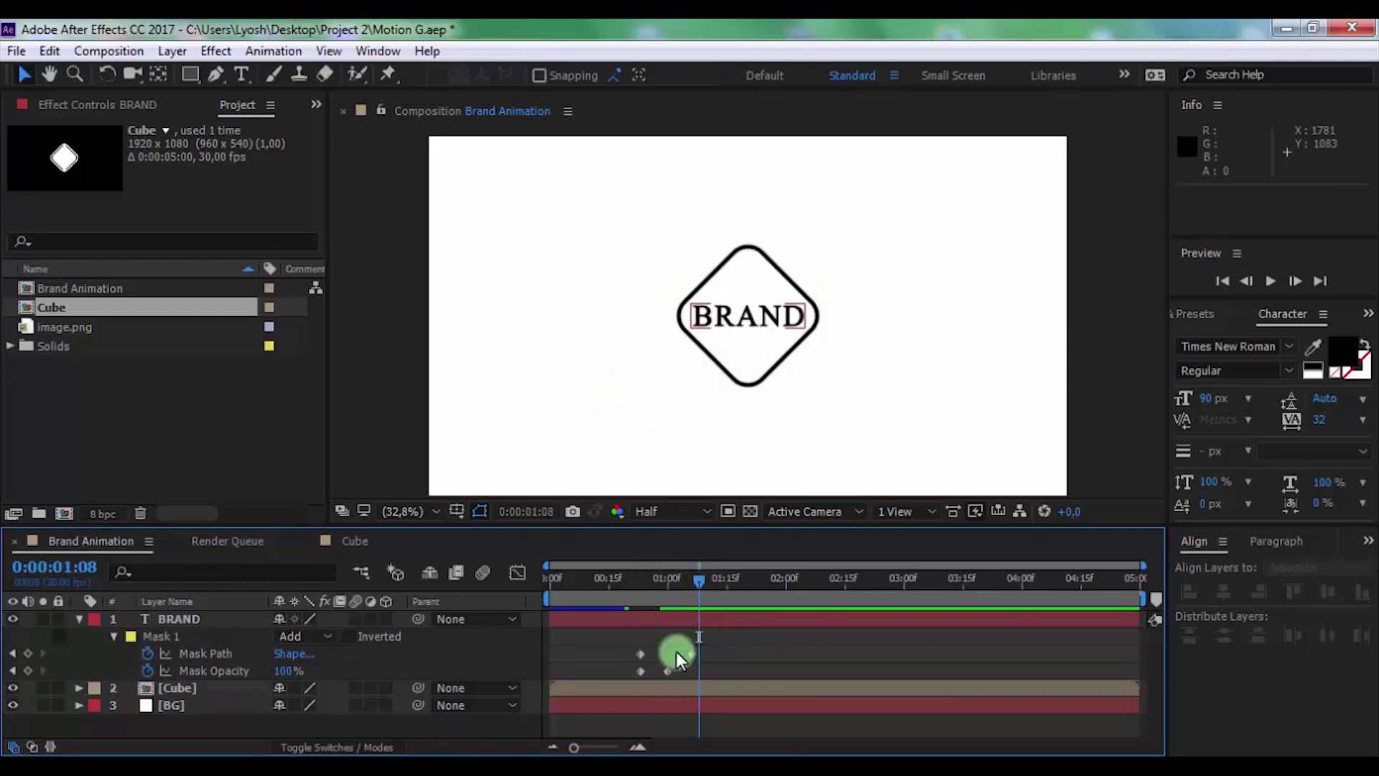
key(alt+m)
click(748, 662)
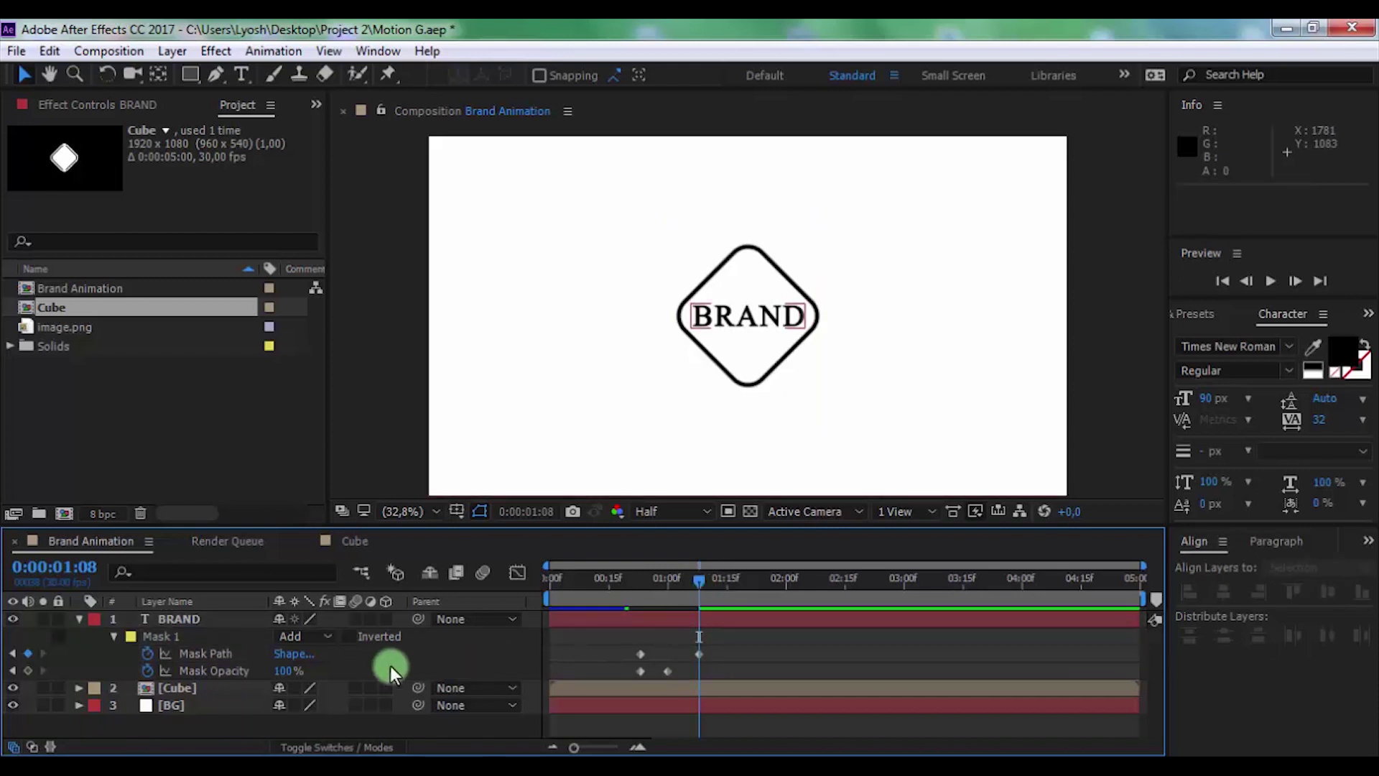
Add a 50 px "2019" text layer centred horizontally and vertically in the composition
click(77, 620)
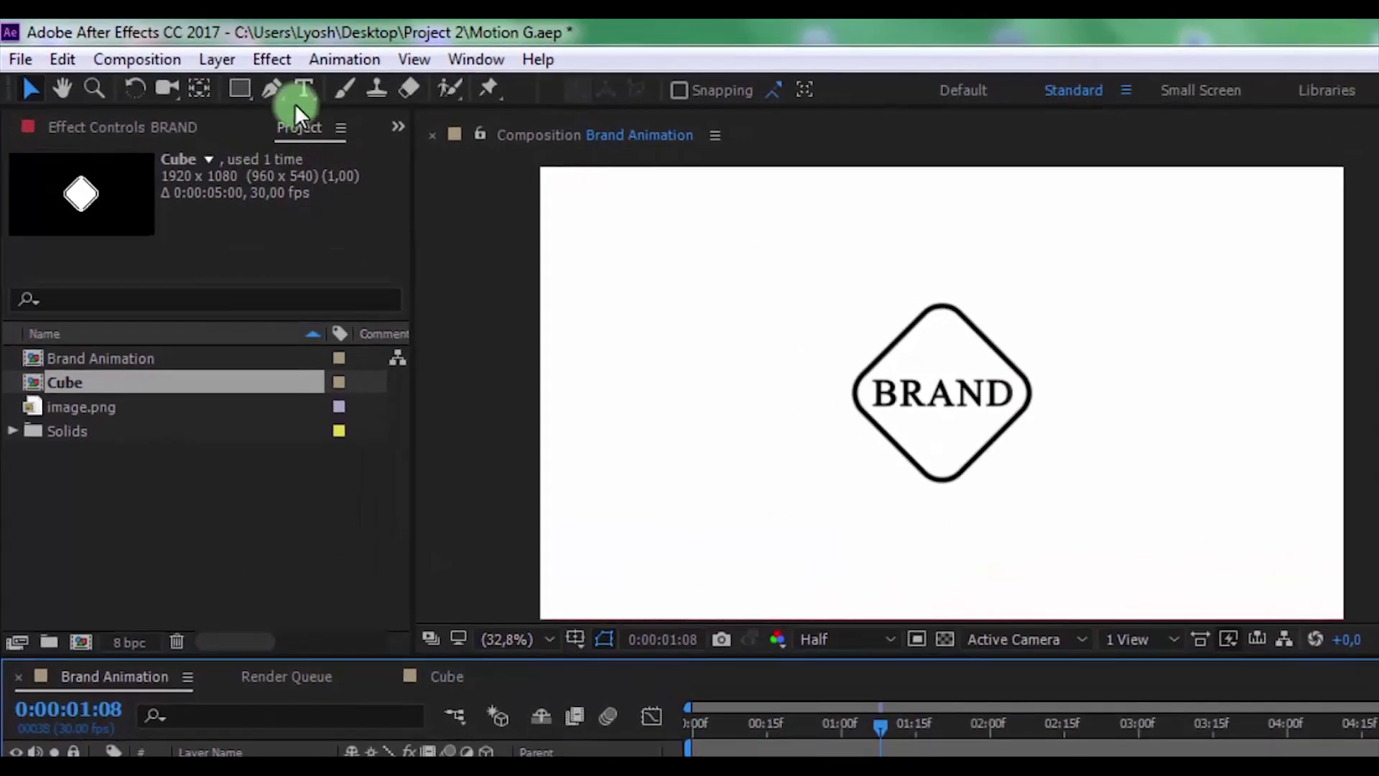
click(298, 97)
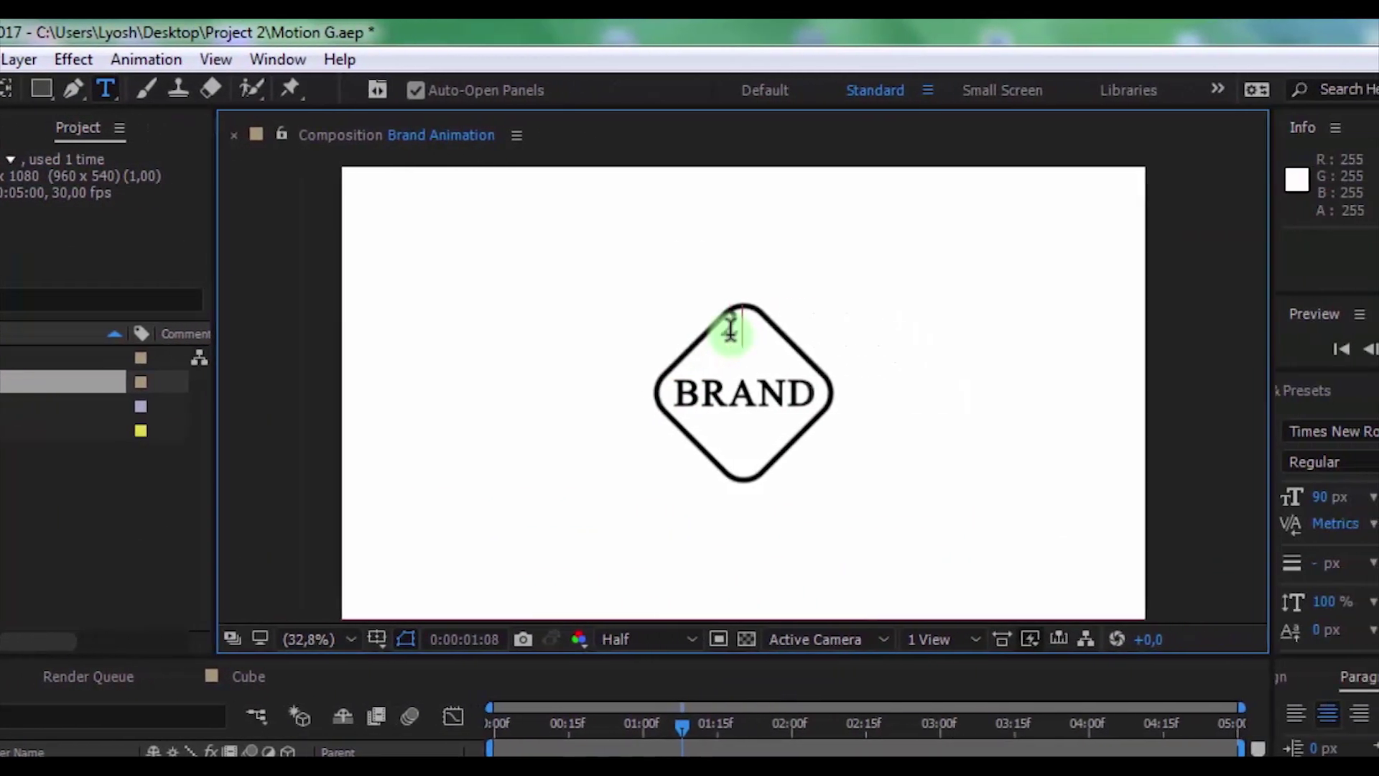
text(2019)
key(ctrl+a)
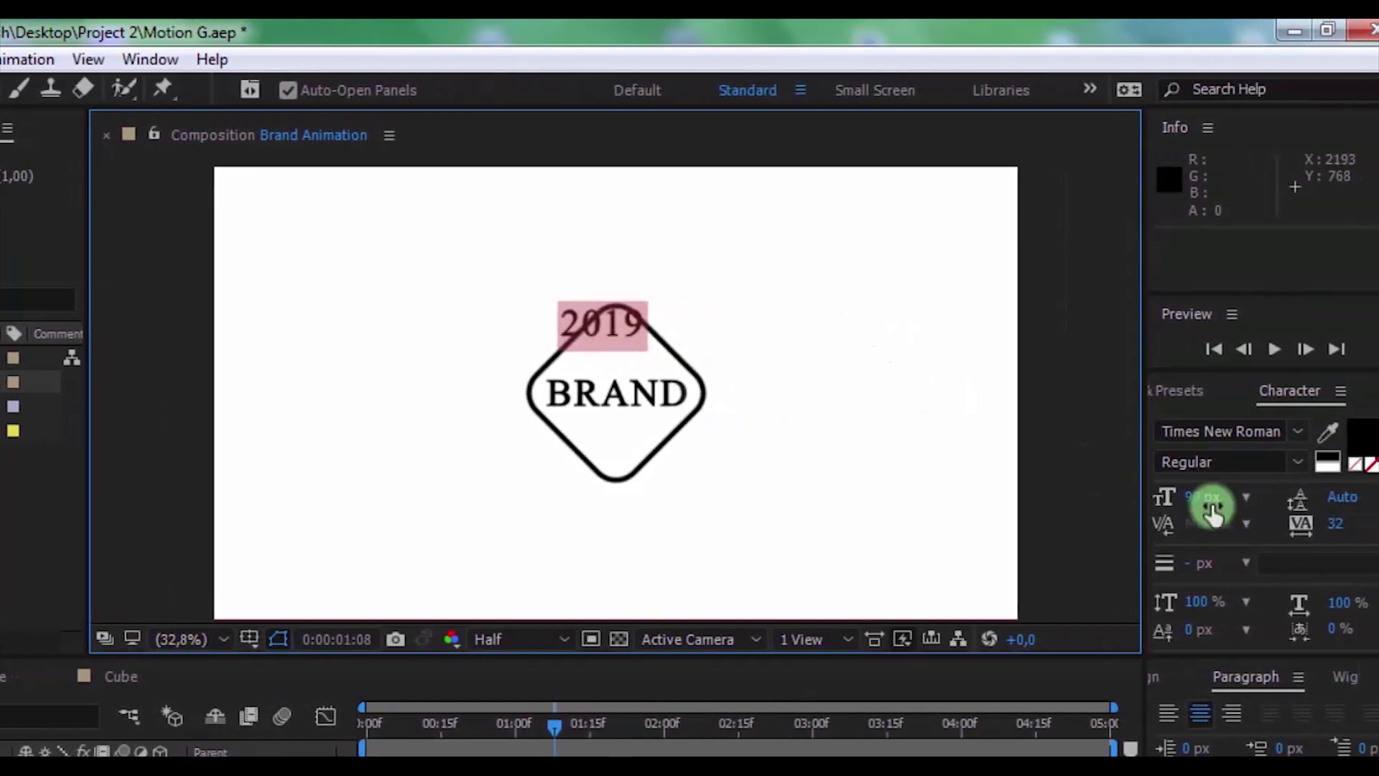
click(1156, 499)
text(50)
key(Return)
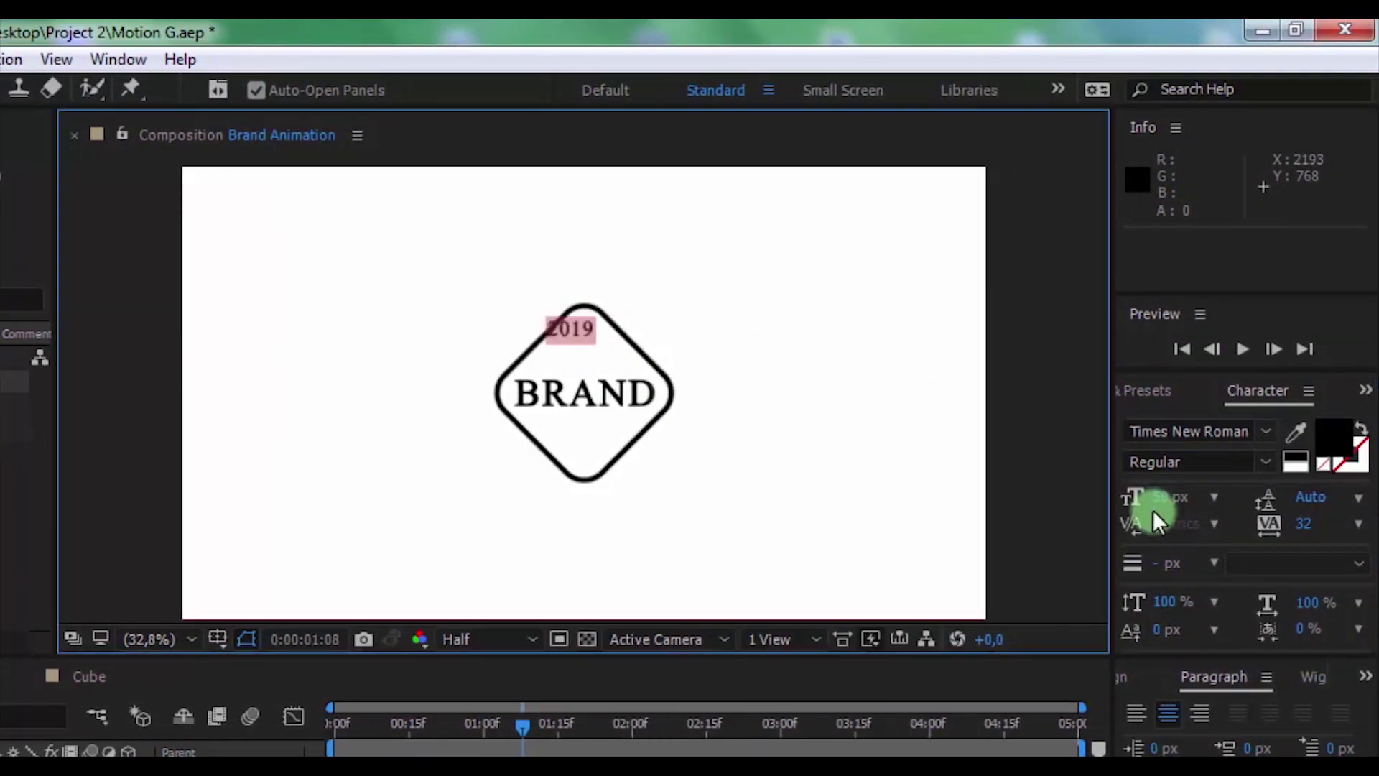
click(1131, 676)
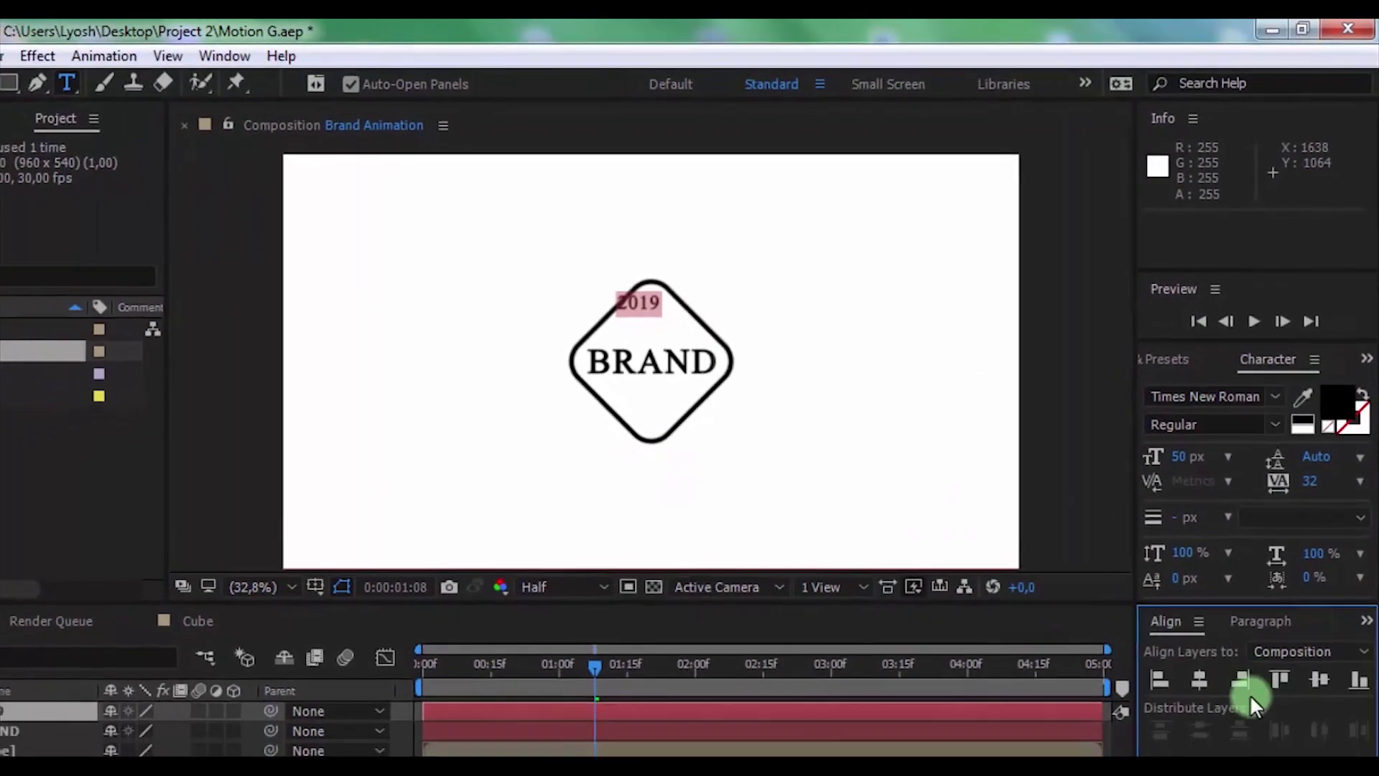
click(1316, 671)
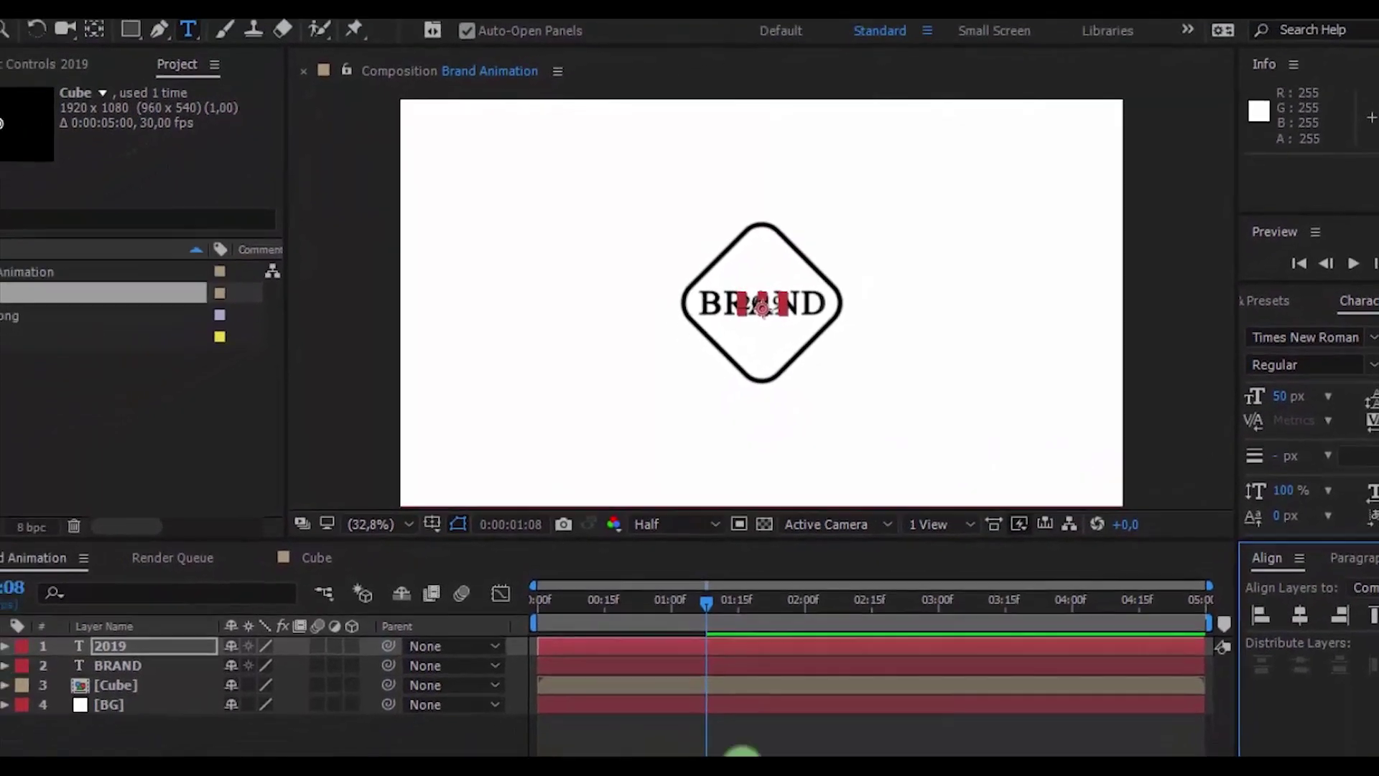
click(212, 598)
Raise 2019 above BRAND and keyframe its Position, Scale and Opacity at 1:08
key(p)
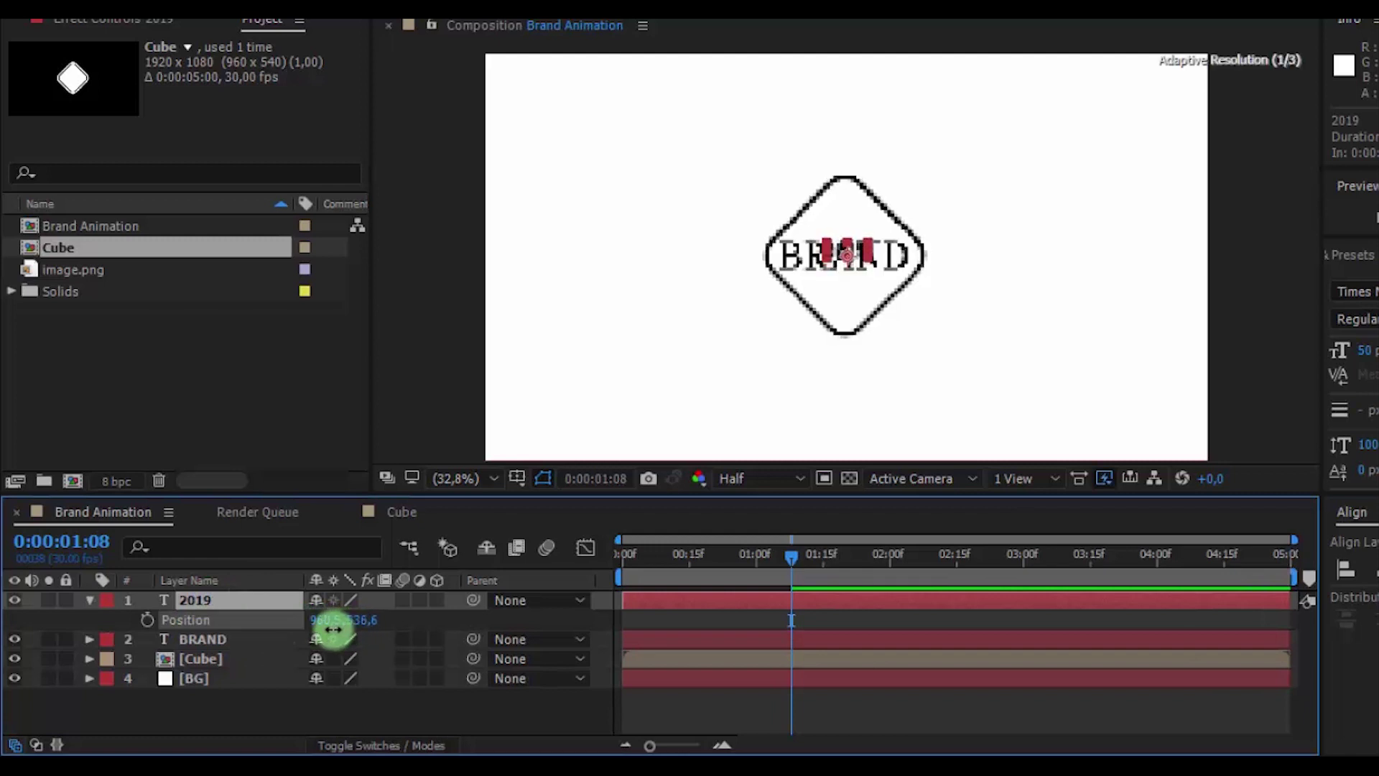
drag(344, 632, 332, 627)
click(346, 711)
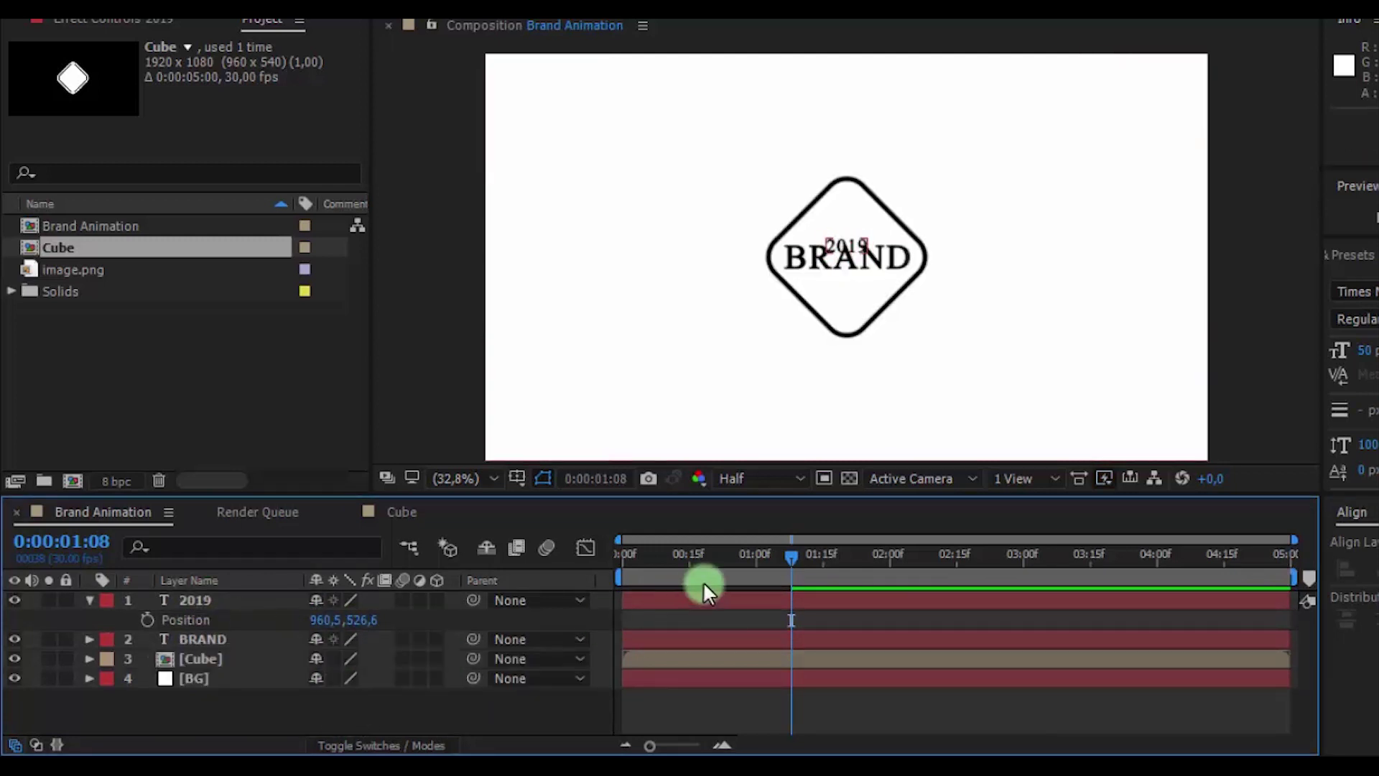
drag(791, 553, 791, 561)
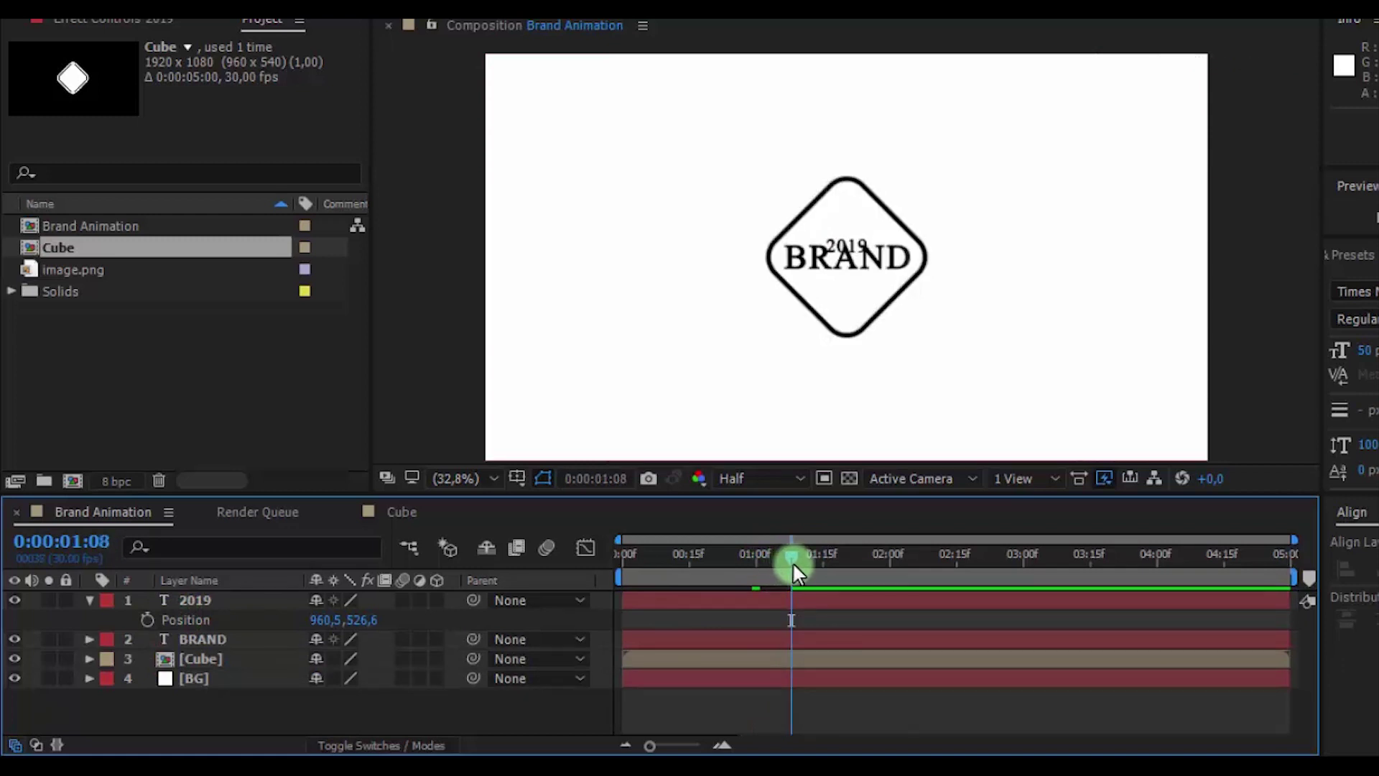
click(146, 620)
key(t)
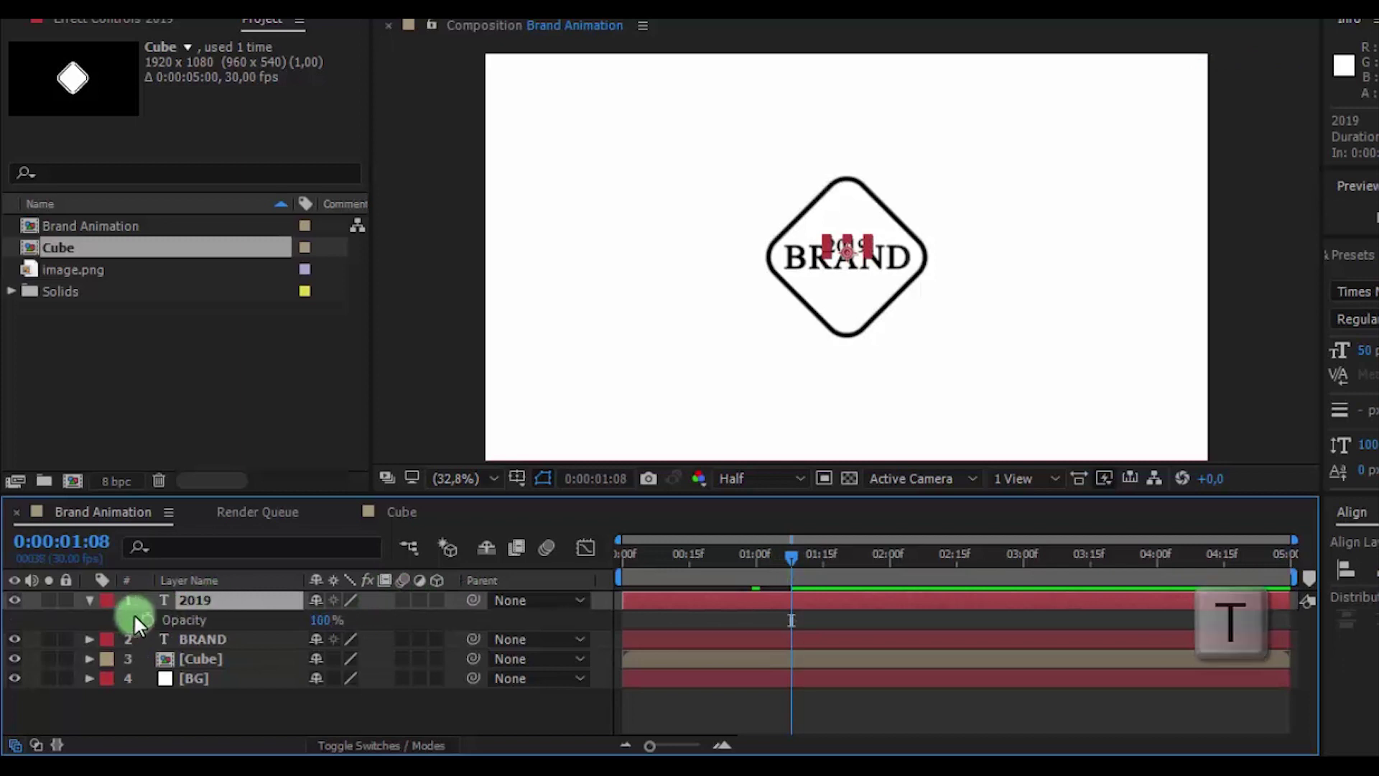
key(s)
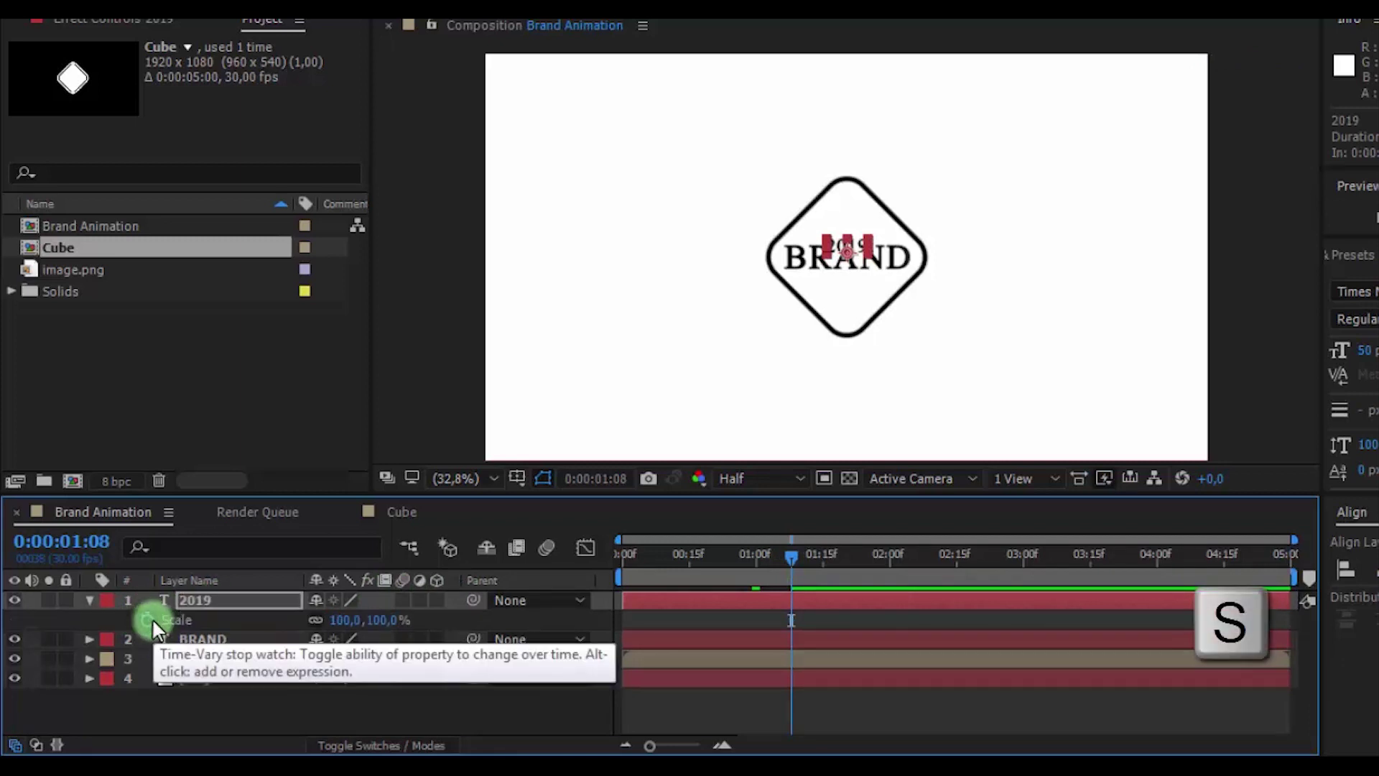
click(150, 619)
key(u)
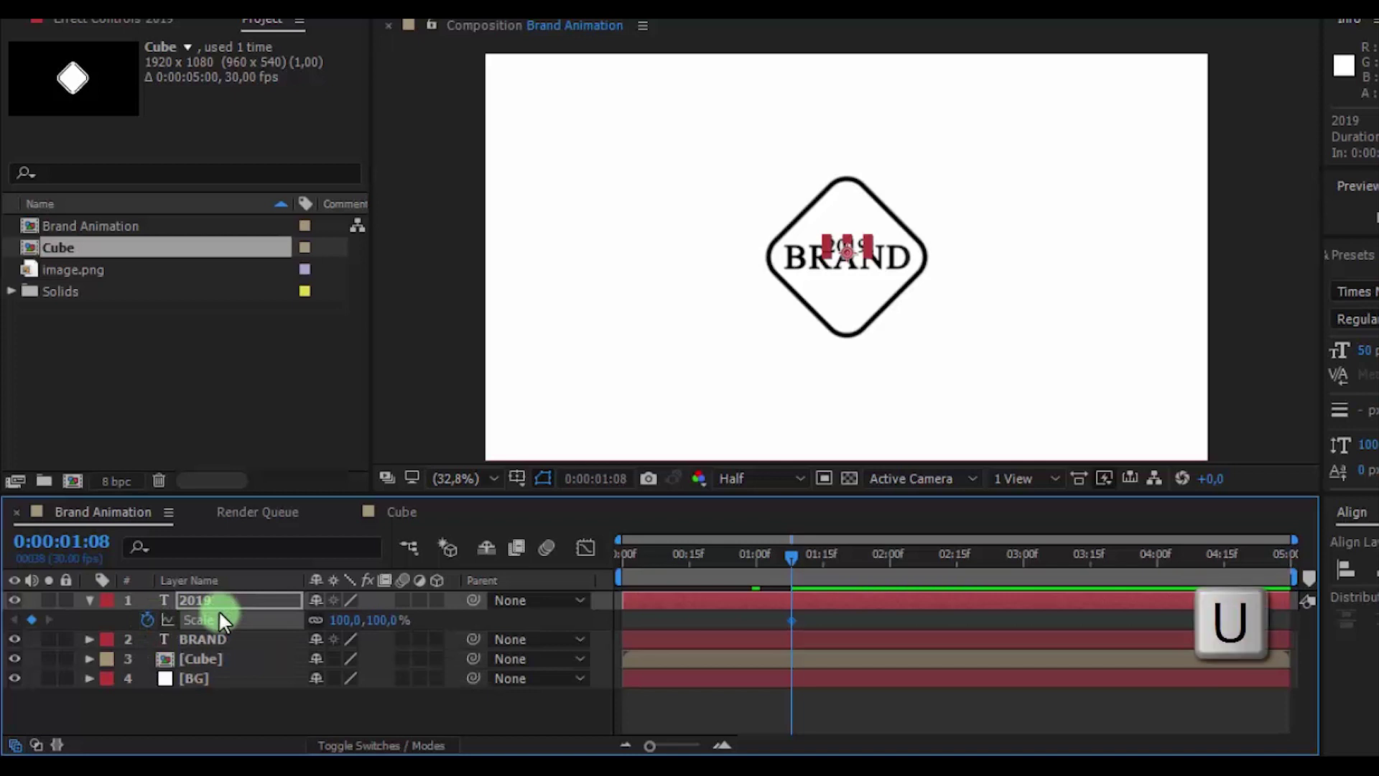
At 1:00, set 2019's Scale to 95% and Opacity to 0%
drag(754, 551, 750, 563)
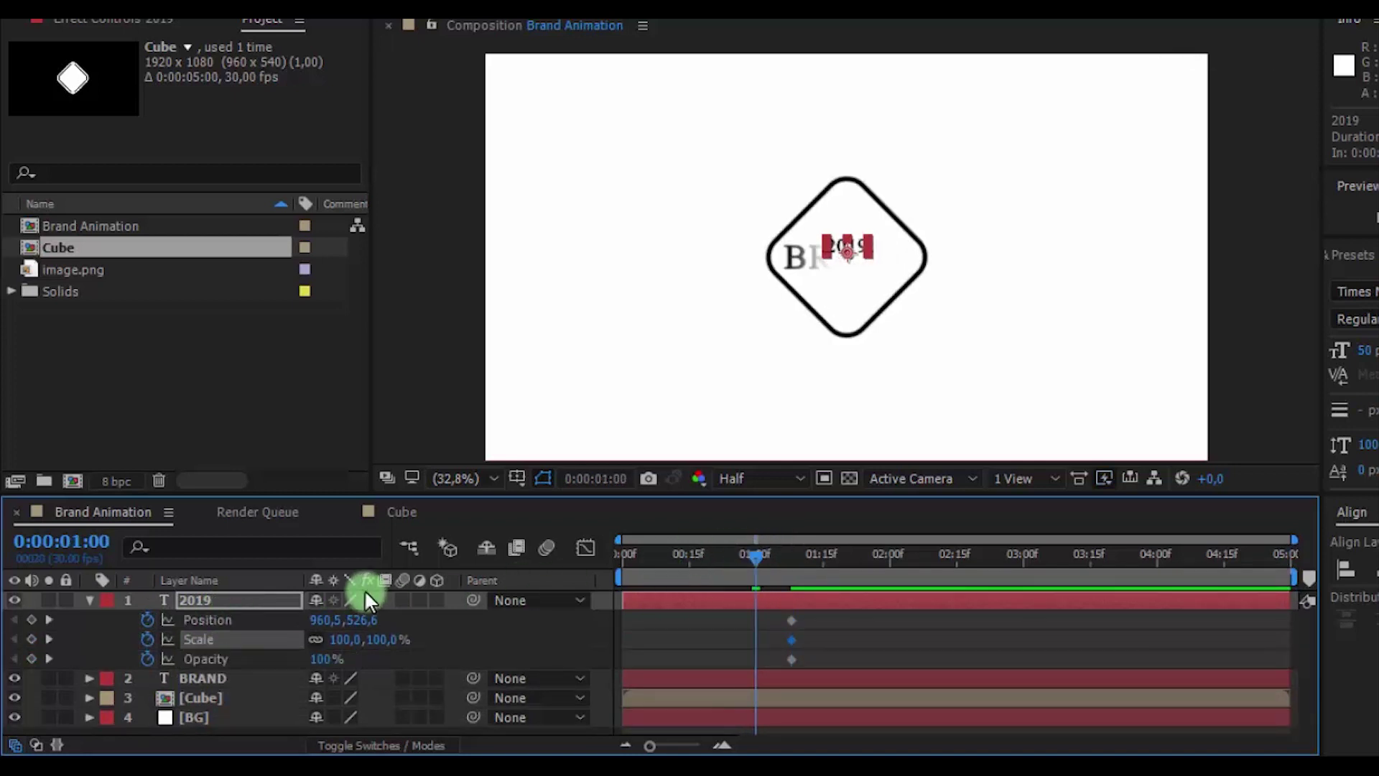
click(360, 638)
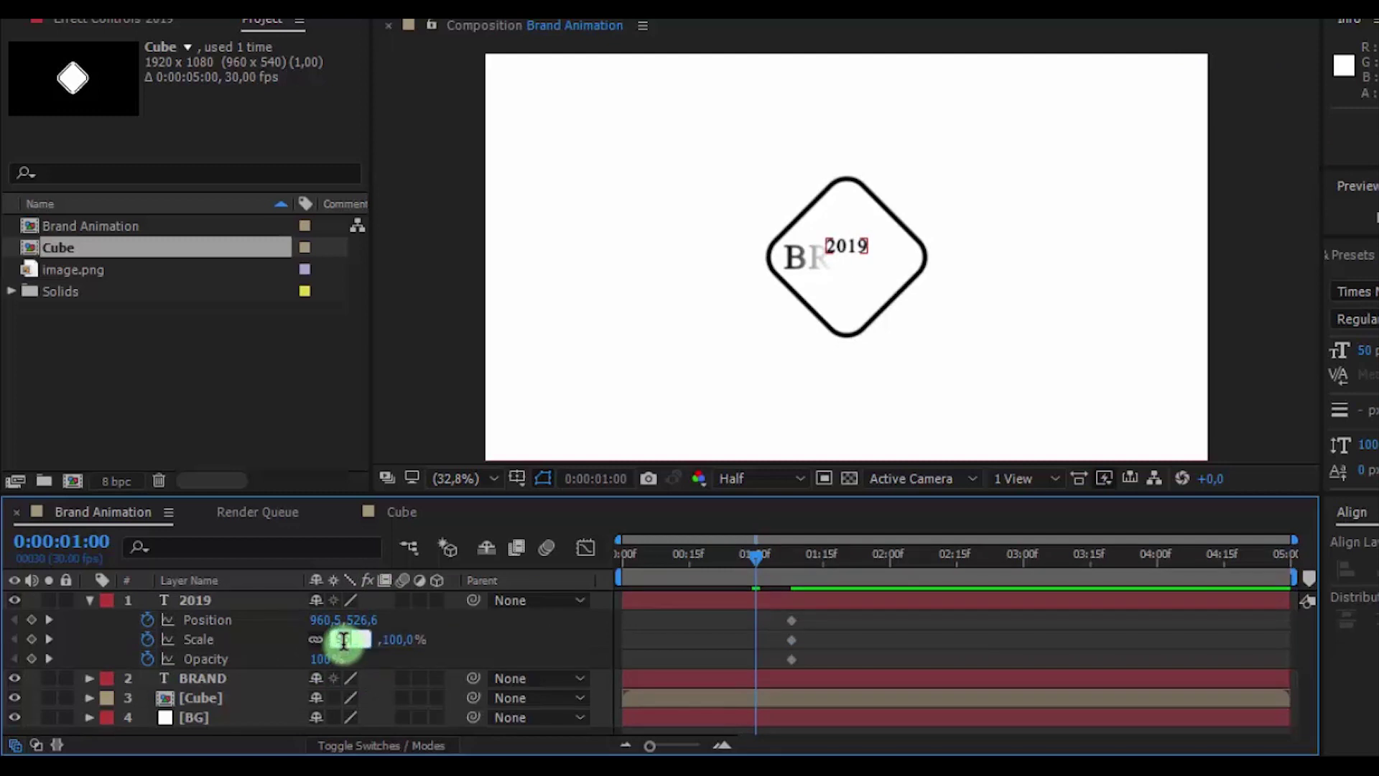
text(95)
key(Return)
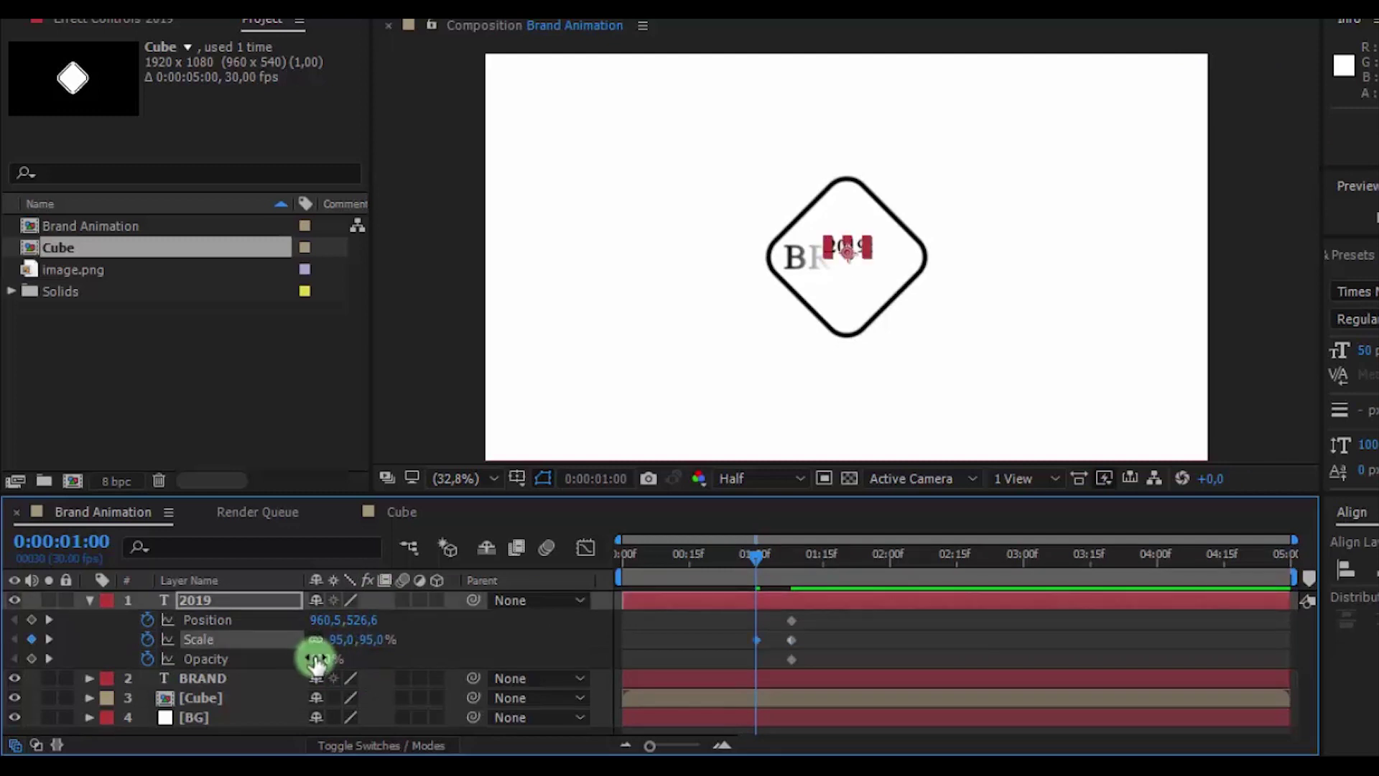
click(315, 657)
text(0)
key(Return)
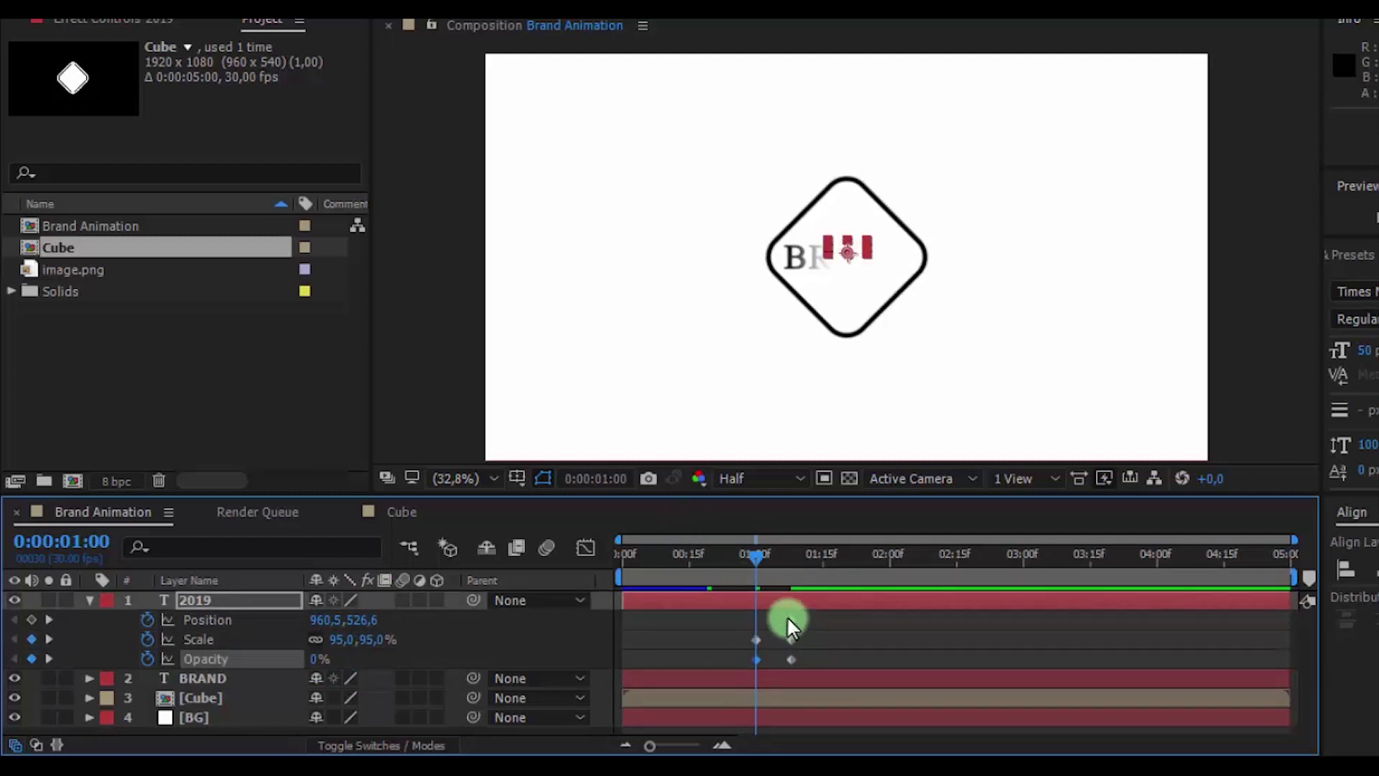
Move 2019's Position keyframe back to 1:00 and raise 2019 higher at 1:08
drag(788, 619, 757, 619)
click(768, 563)
drag(778, 567, 790, 563)
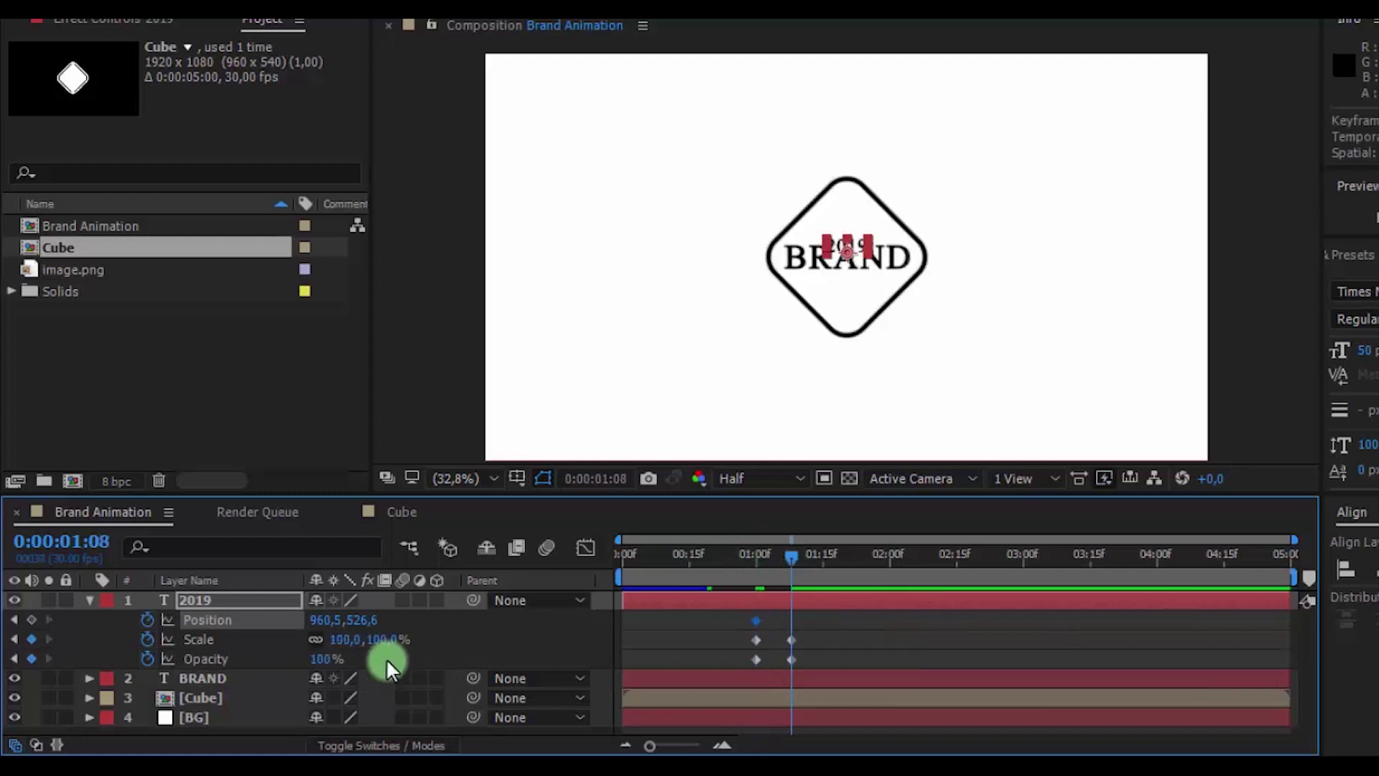
drag(370, 621, 292, 639)
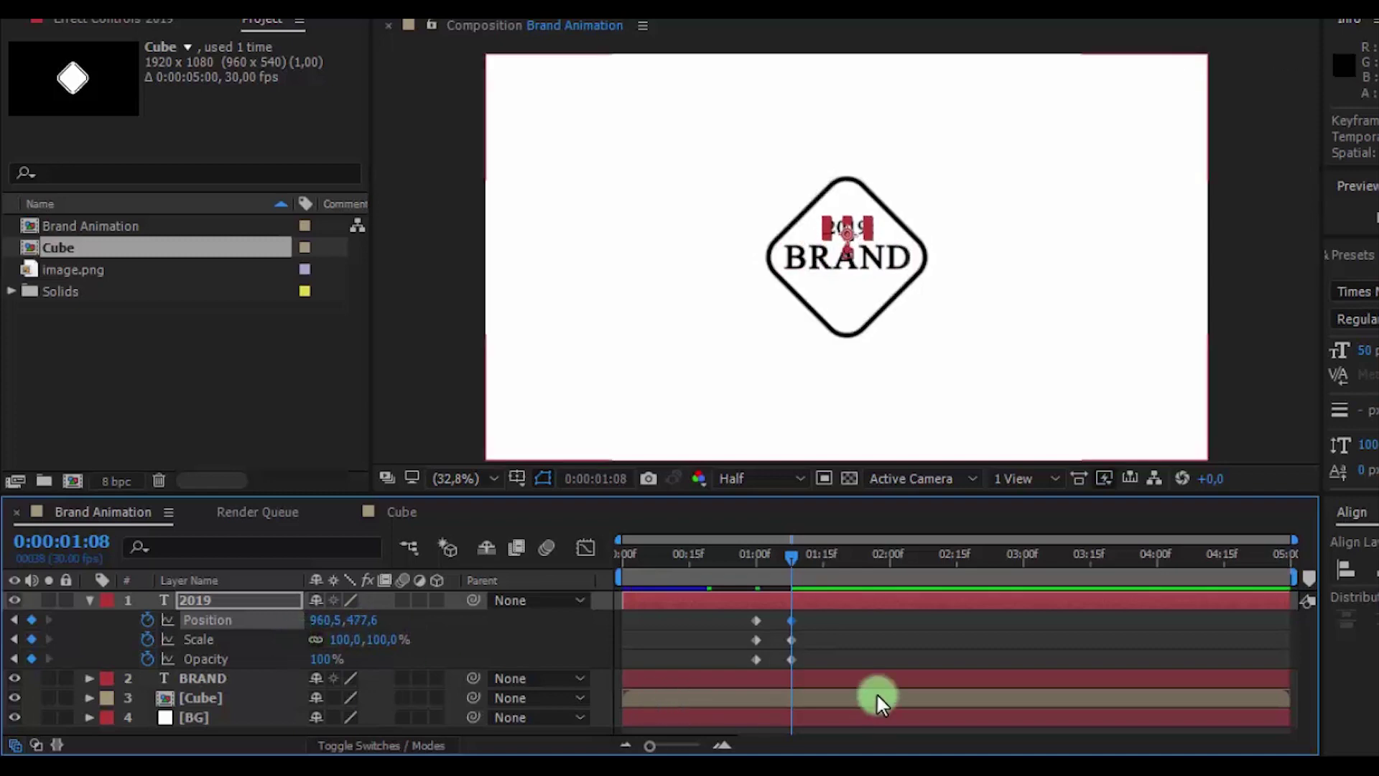
click(873, 658)
drag(675, 575, 744, 562)
Preview, then shift 2019's starting keyframes from 1:00 to about 1:04
click(1278, 283)
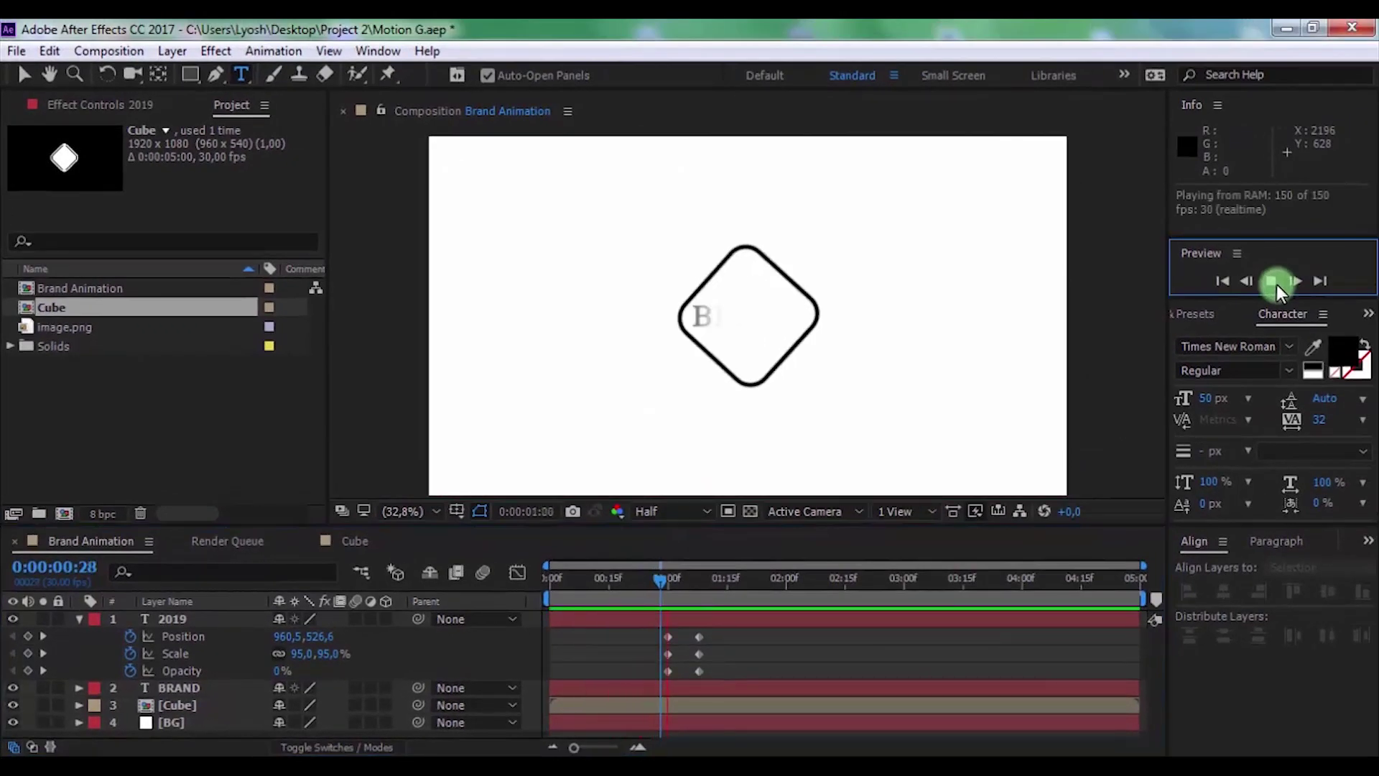
click(689, 594)
drag(688, 592, 684, 579)
mouse_move(650, 630)
mouse_down()
mouse_move(672, 676)
mouse_move(683, 670)
mouse_up()
drag(683, 596, 652, 596)
Replay the preview and scrub through the quicker 2019 fade-in
click(730, 630)
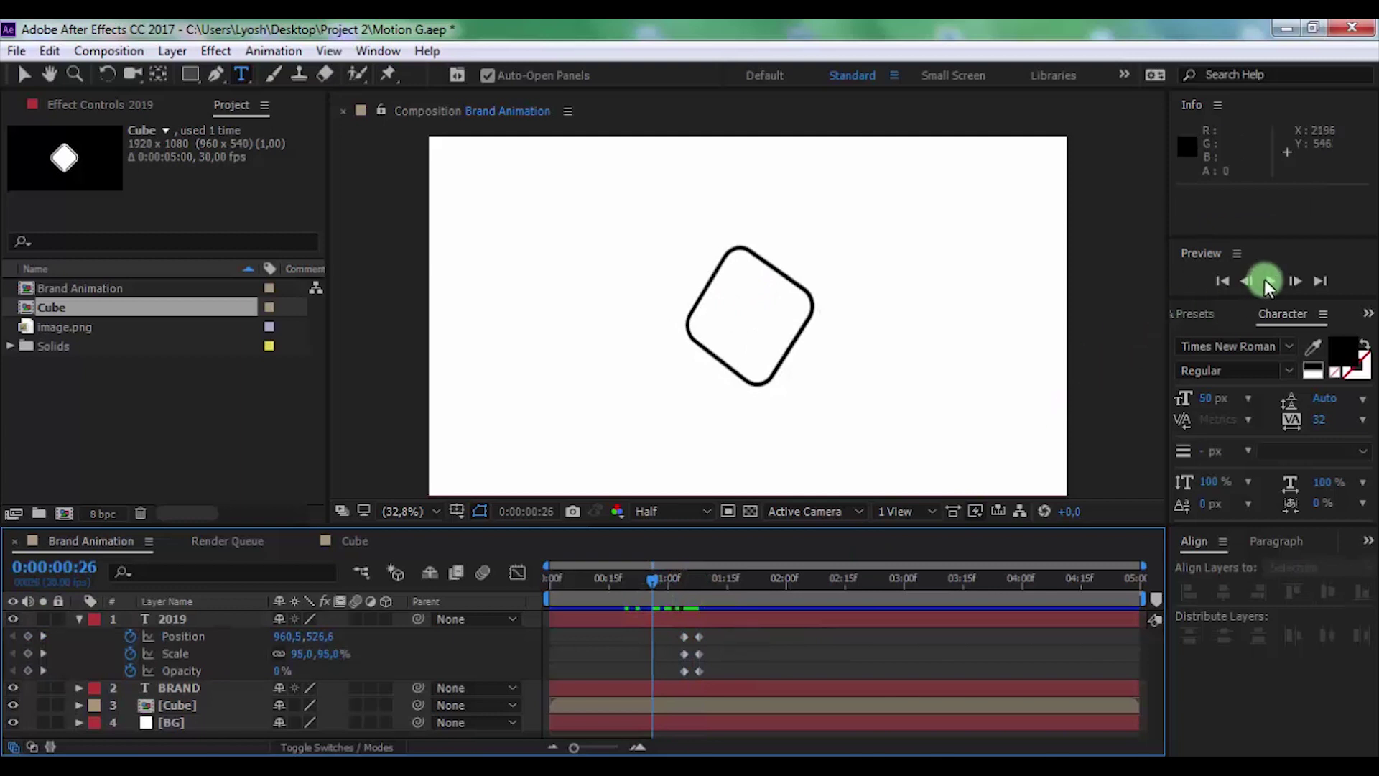
click(1267, 280)
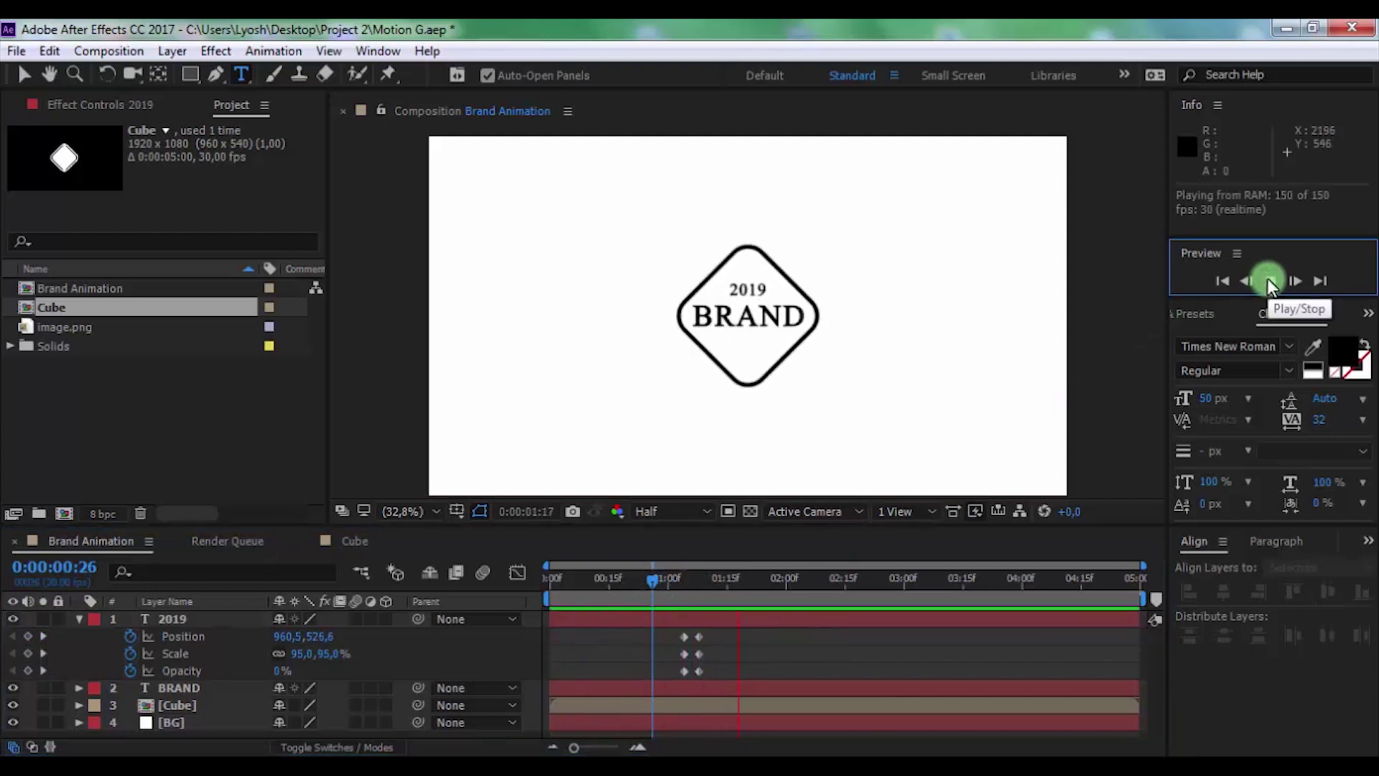
click(993, 539)
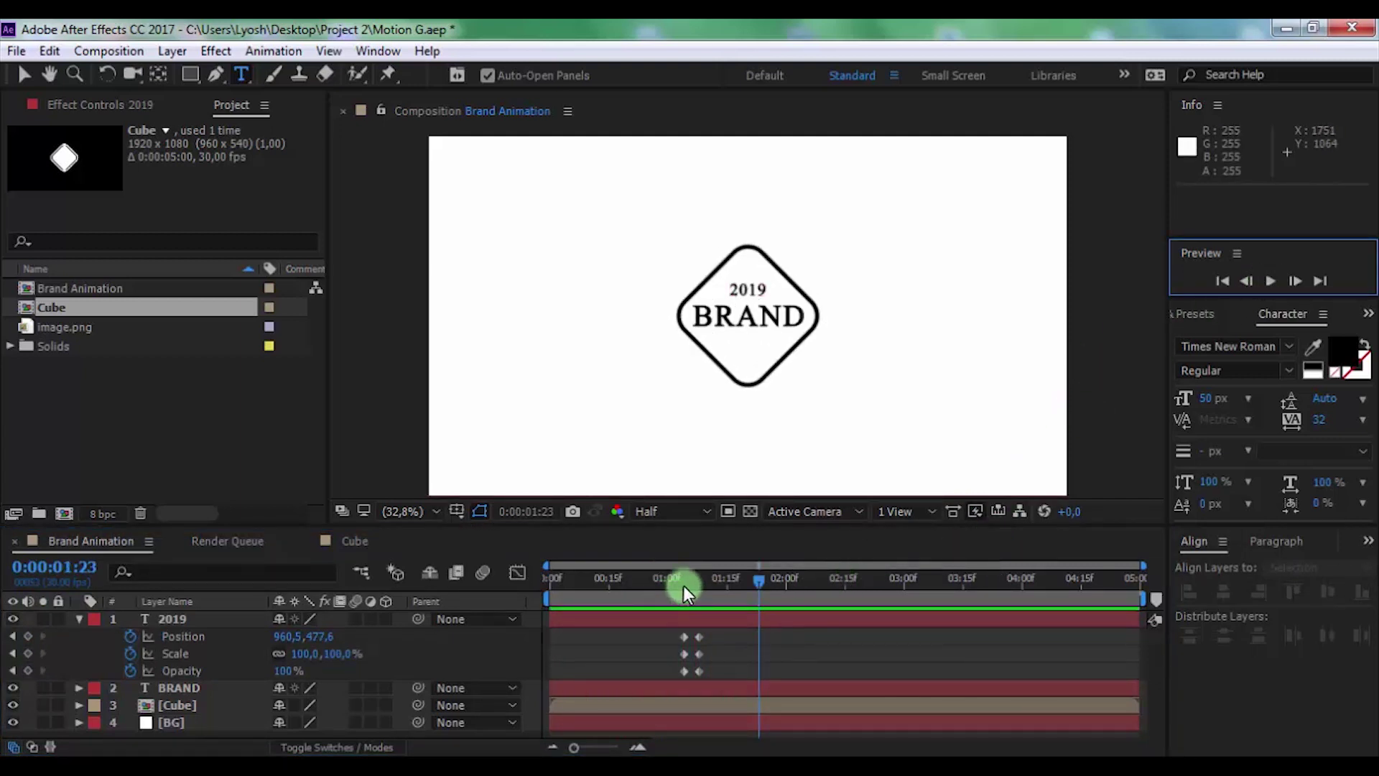
drag(684, 584, 685, 584)
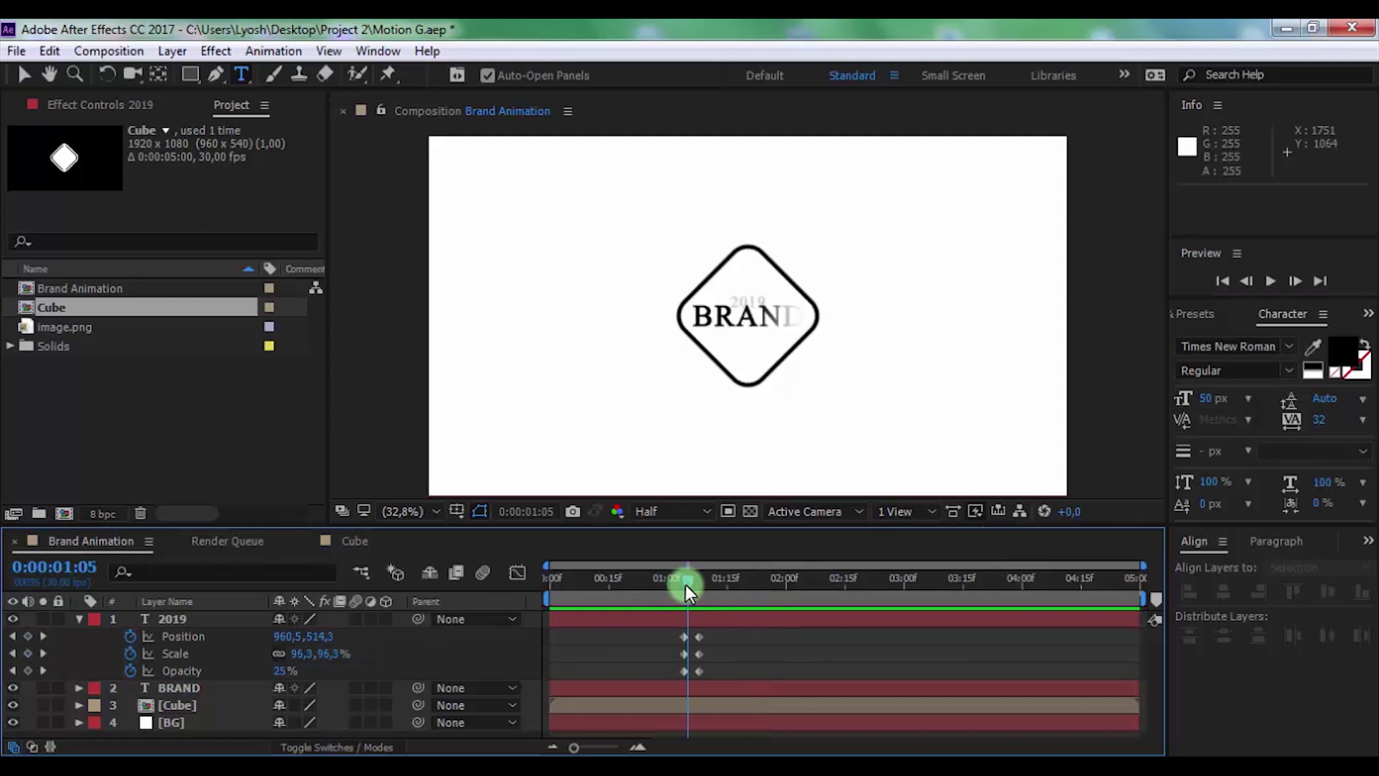
mouse_move(685, 584)
mouse_down()
mouse_move(647, 589)
mouse_move(663, 592)
mouse_up()
Keyframe BRAND's Scale at 95% at 0:00:00:27
click(613, 688)
key(s)
click(657, 592)
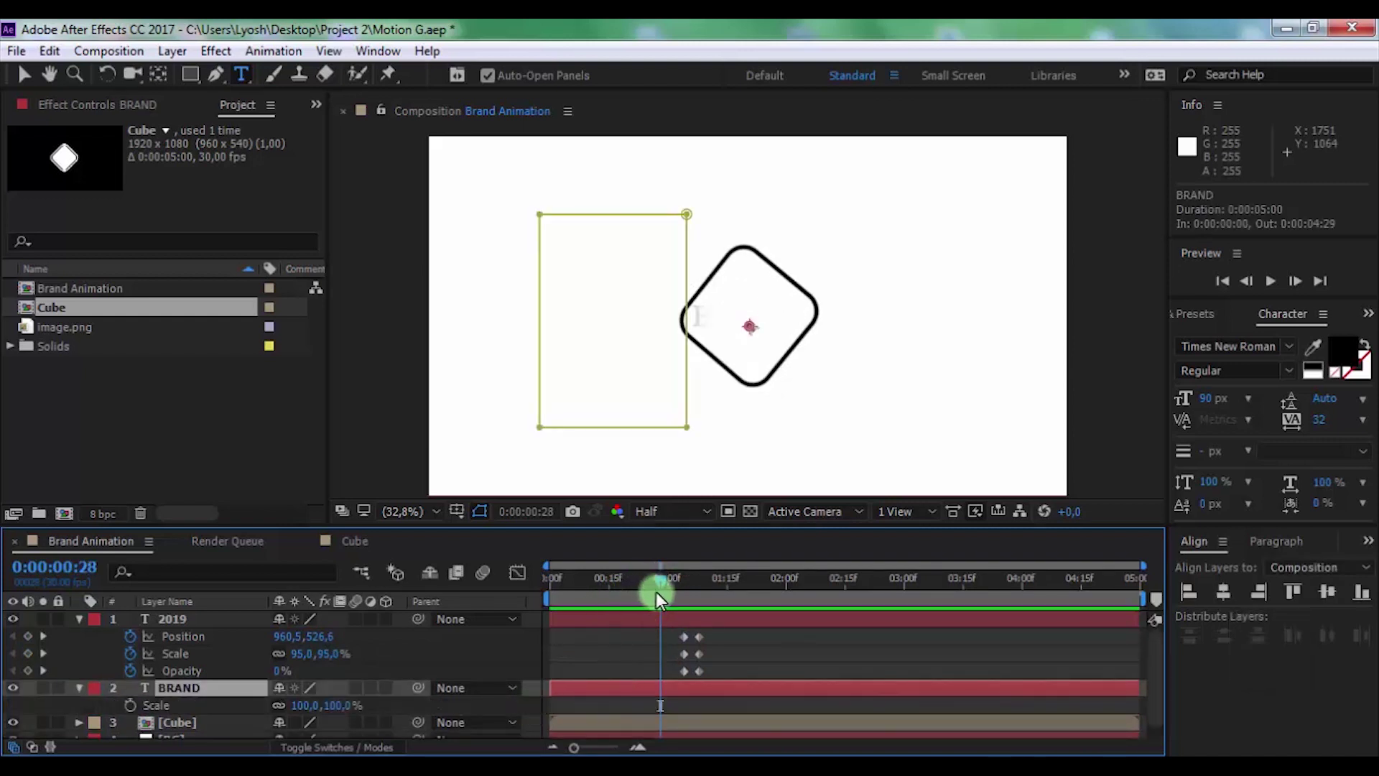
click(129, 705)
click(295, 706)
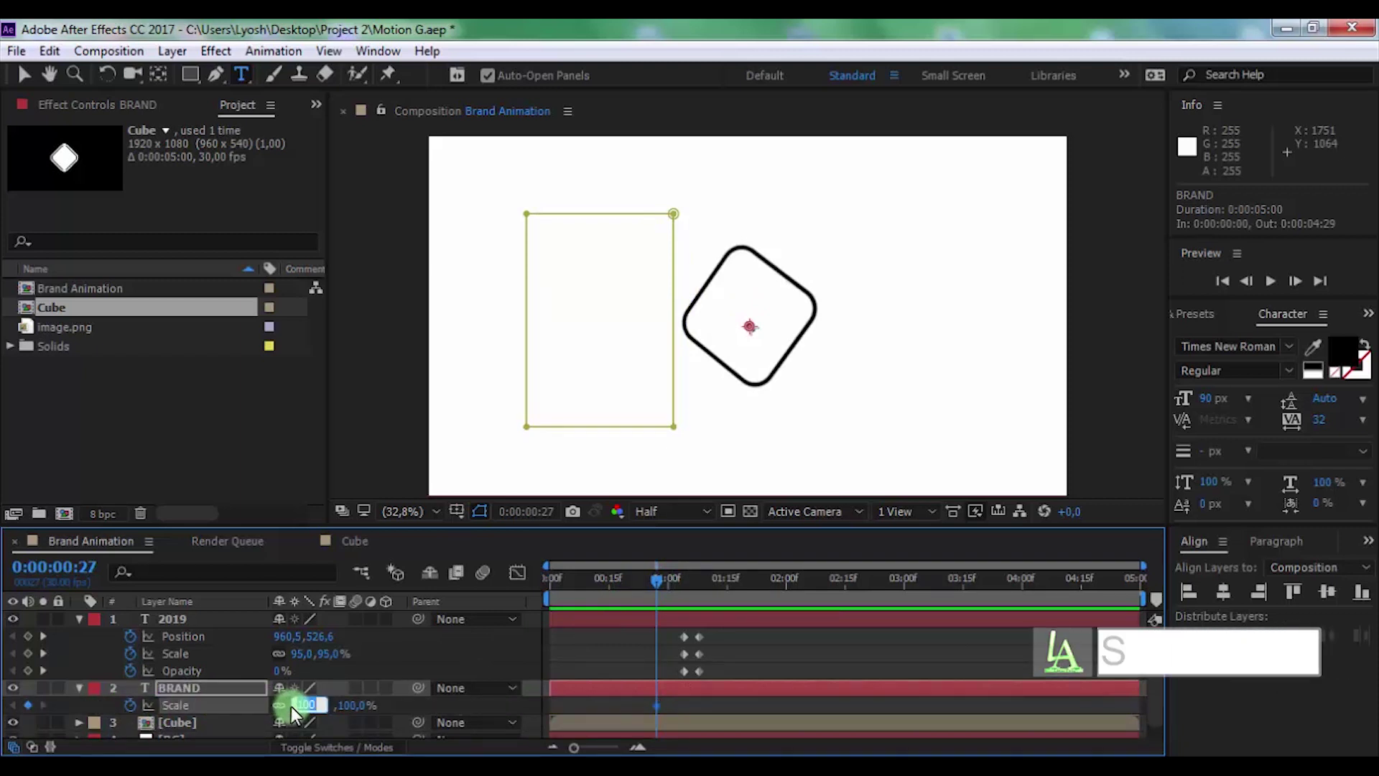
text(95)
key(Return)
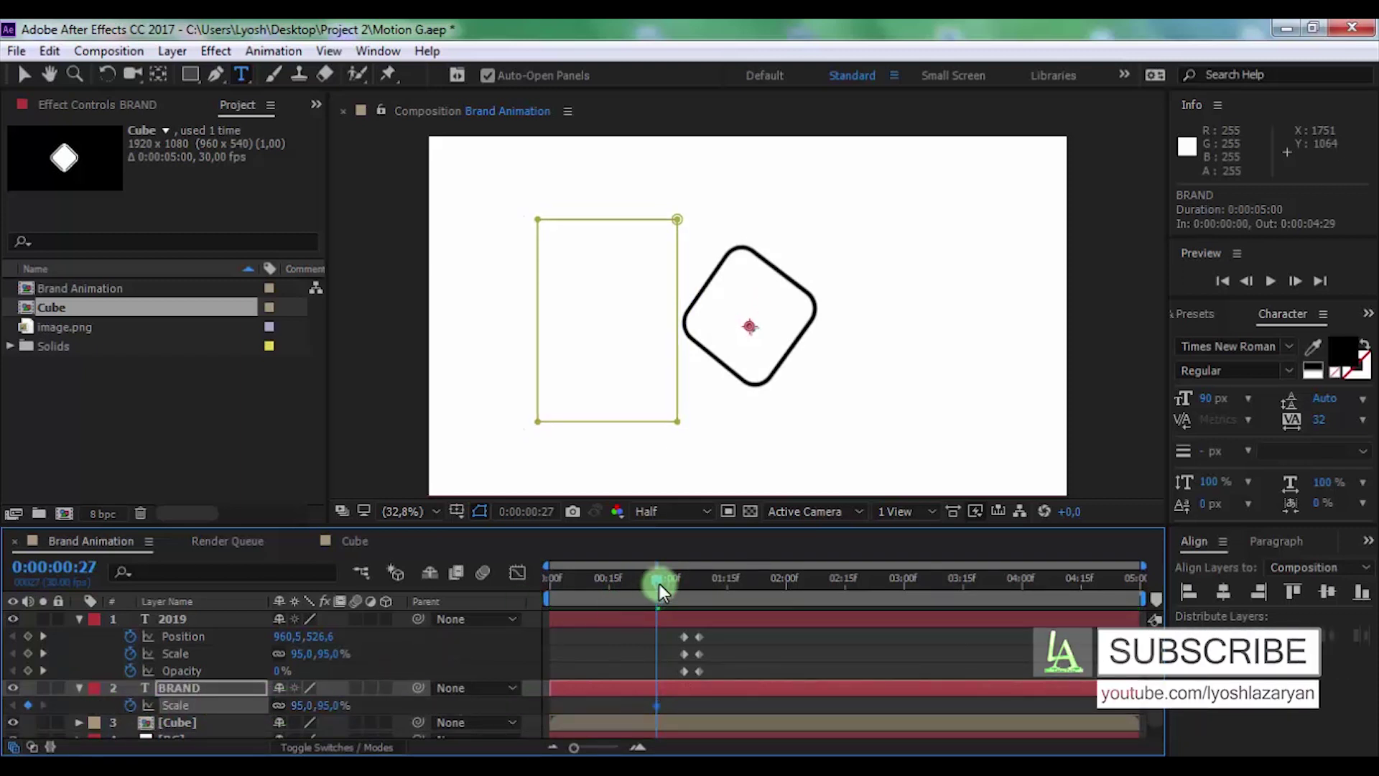
Add a 100% BRAND Scale keyframe at 1:08 and preview the animation
drag(660, 583, 705, 589)
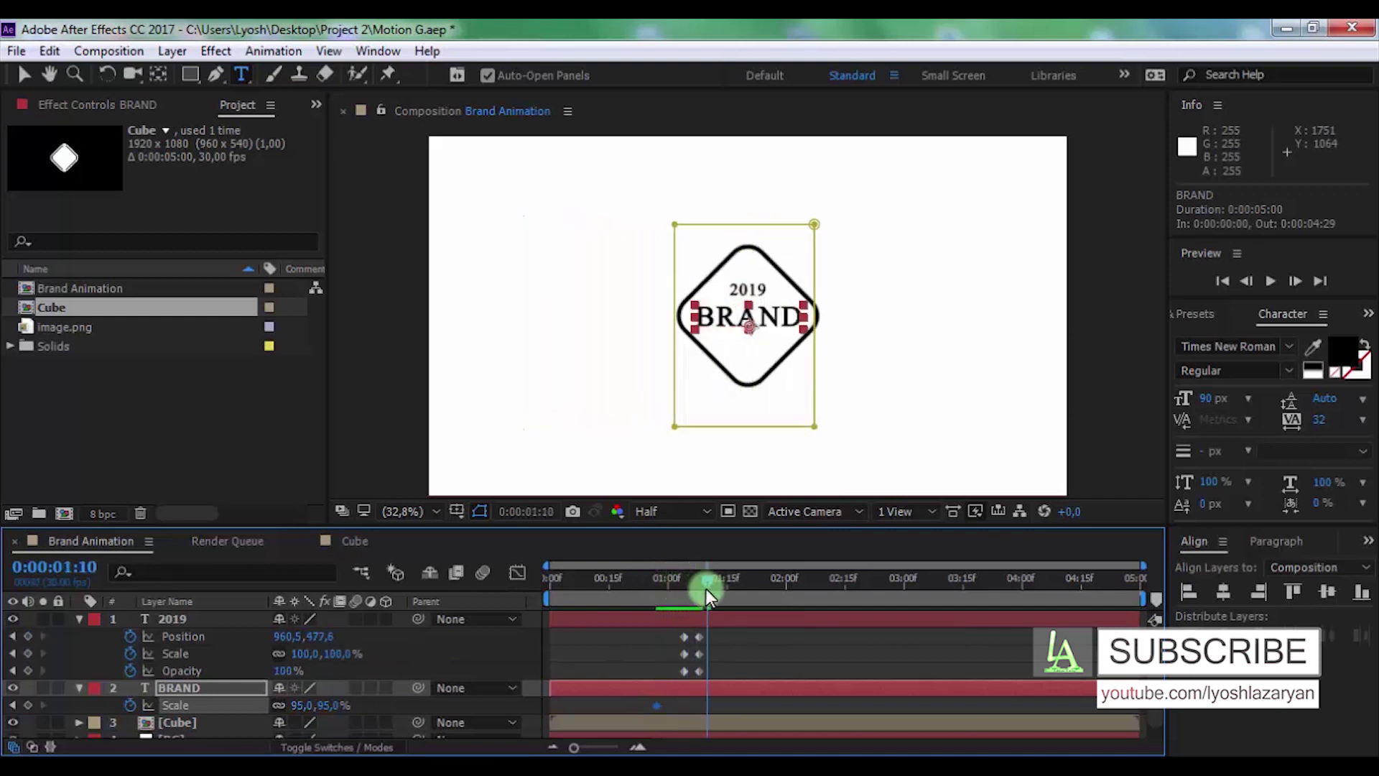
drag(705, 588, 698, 590)
key(Return)
key(space)
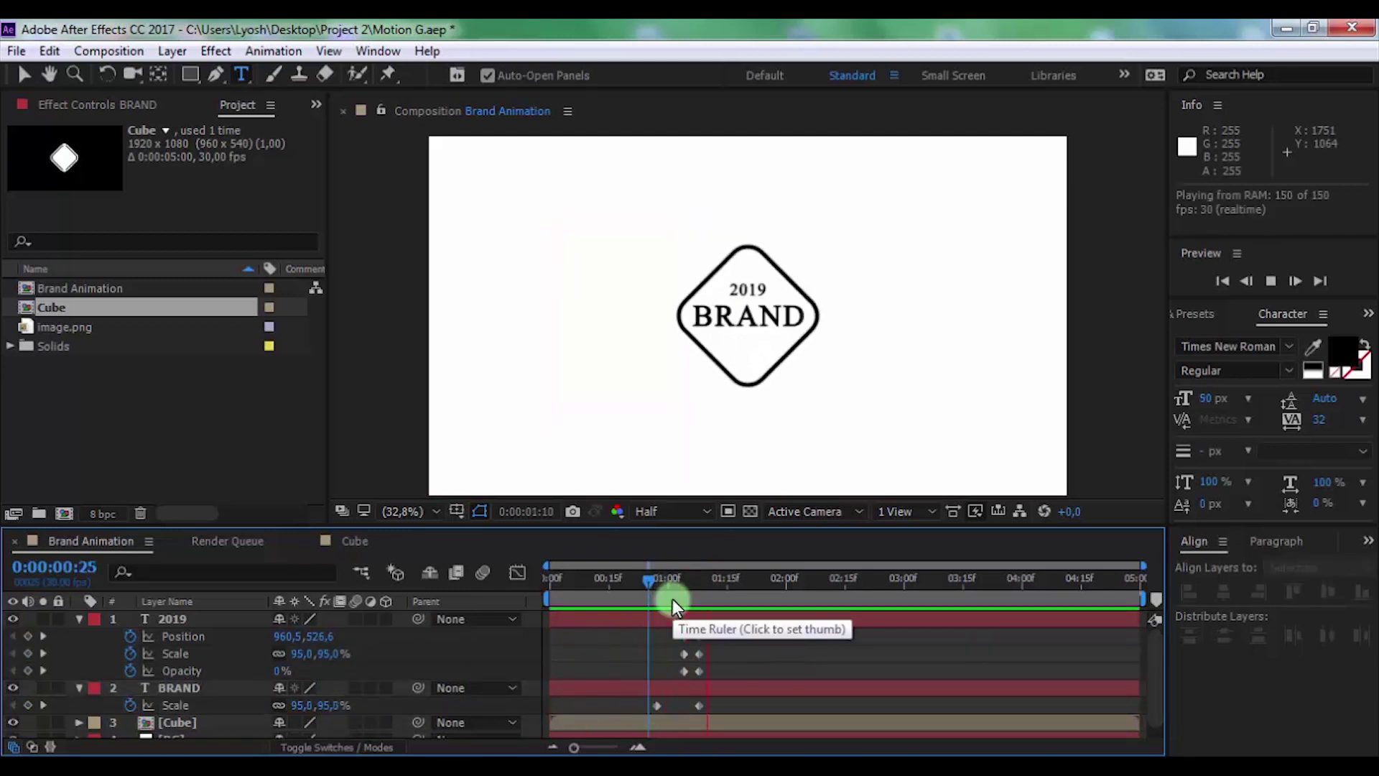
key(space)
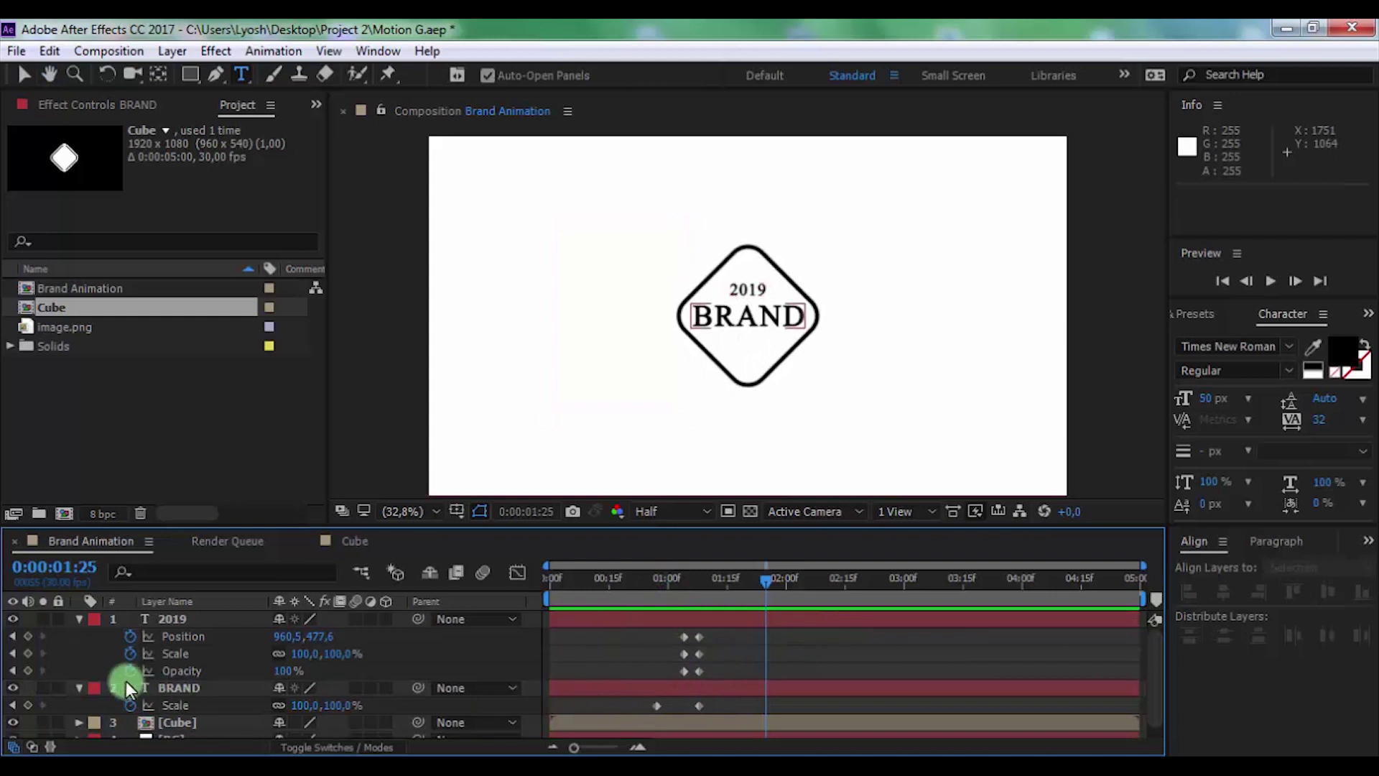
click(79, 687)
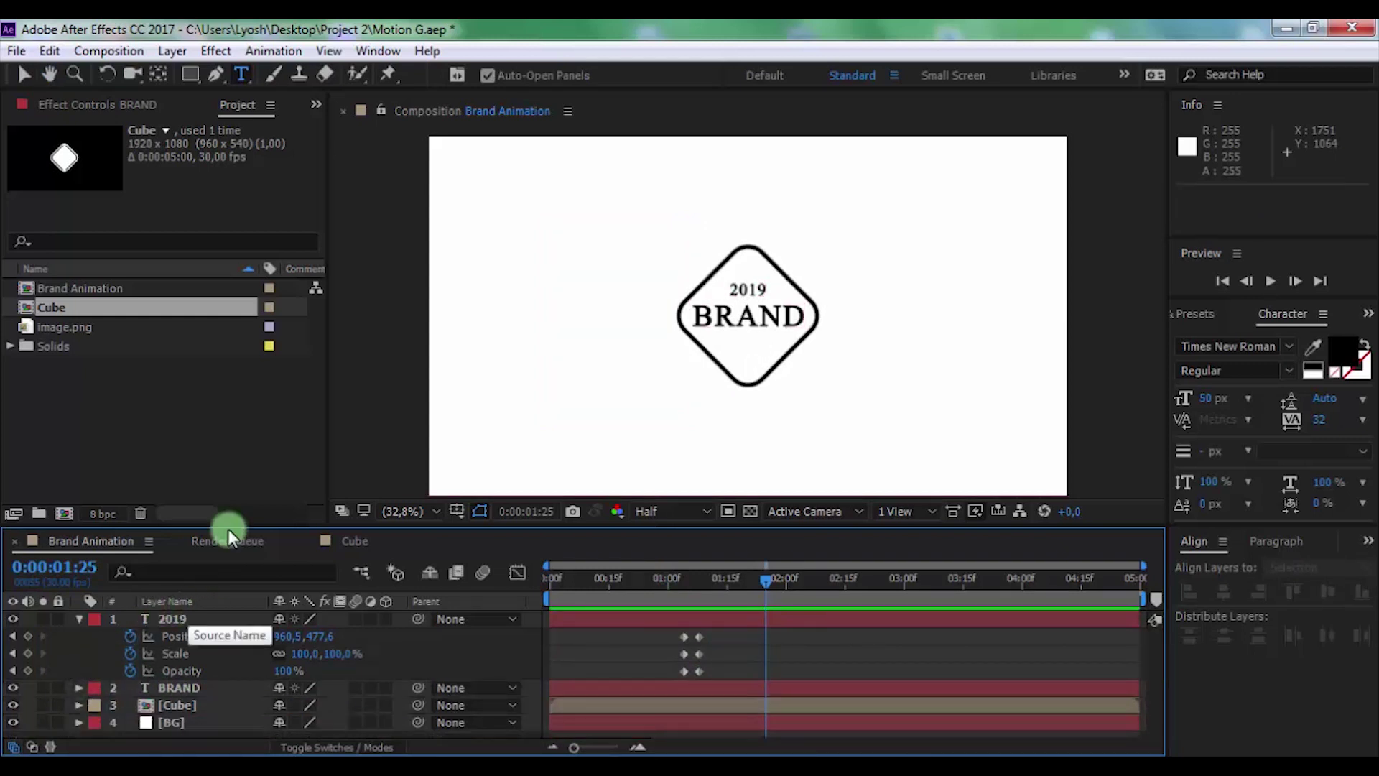
Create an 'LA Production' text layer with a 35 px font size
click(241, 74)
click(582, 228)
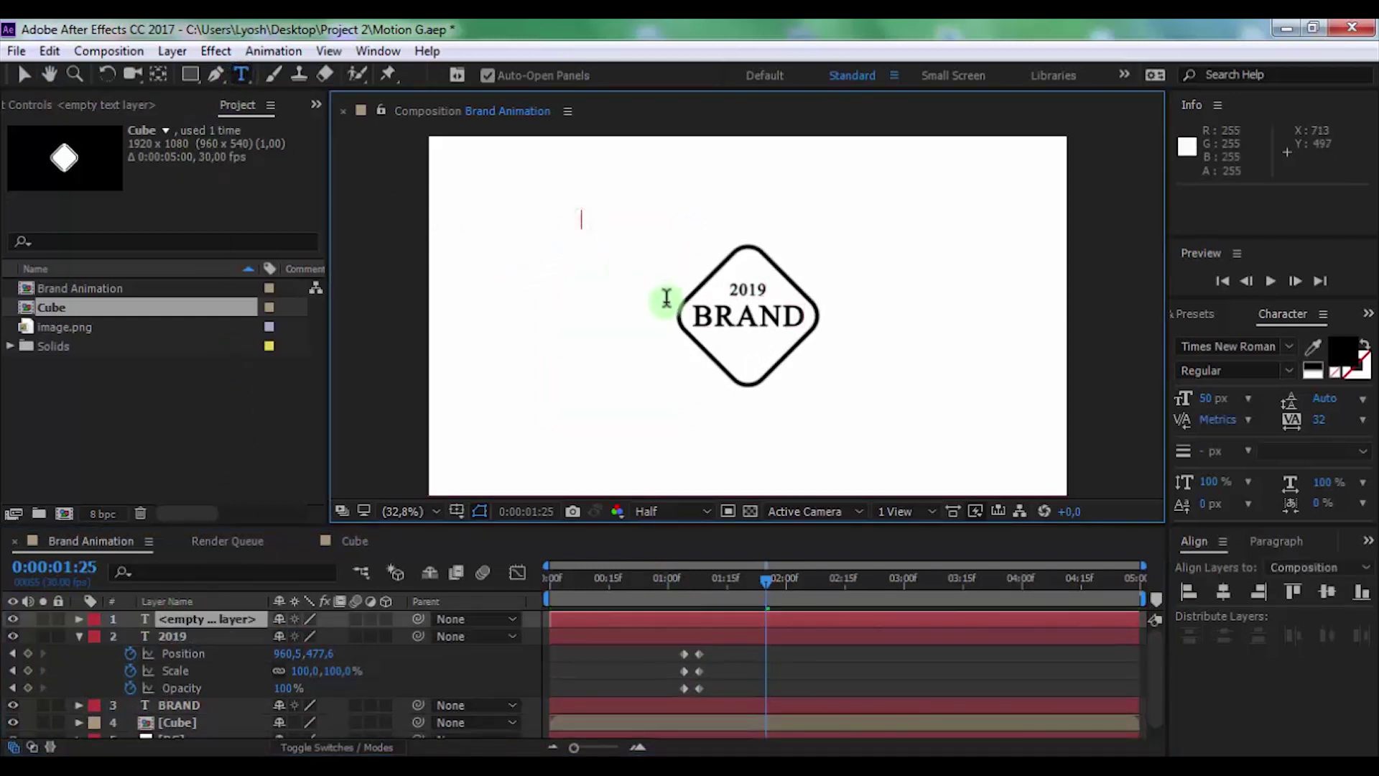
text(LA Production)
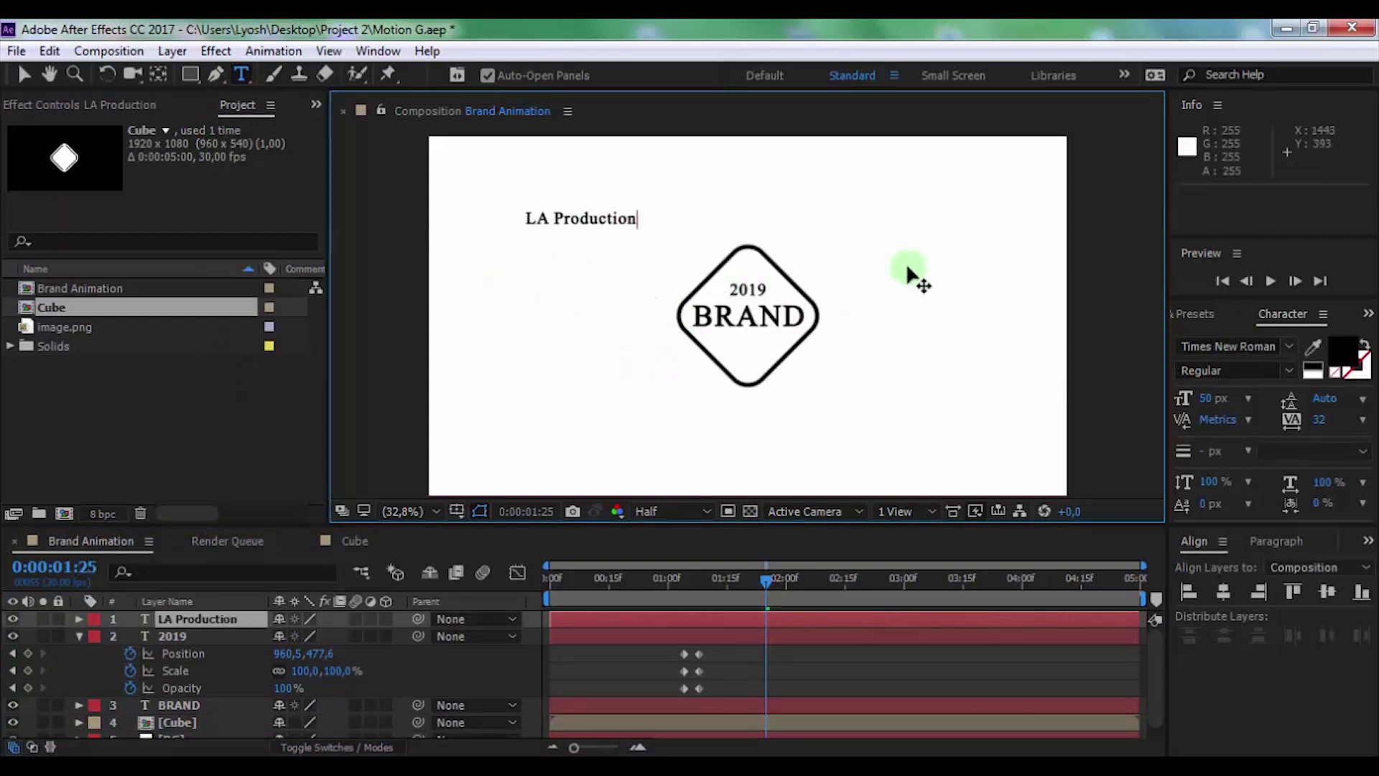
key(ctrl+a)
click(1211, 399)
text(35)
key(Return)
click(17, 76)
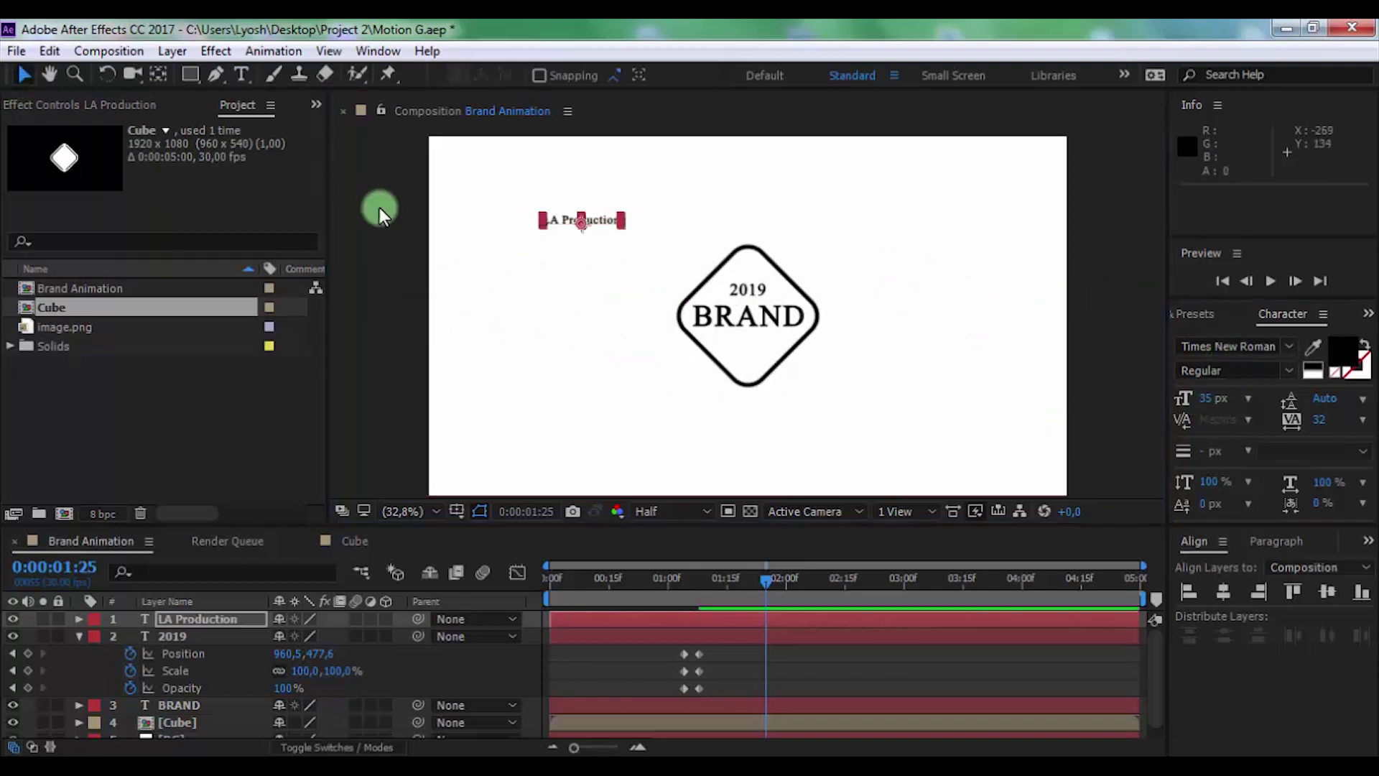
Centre LA Production horizontally and vertically in the composition
click(1232, 597)
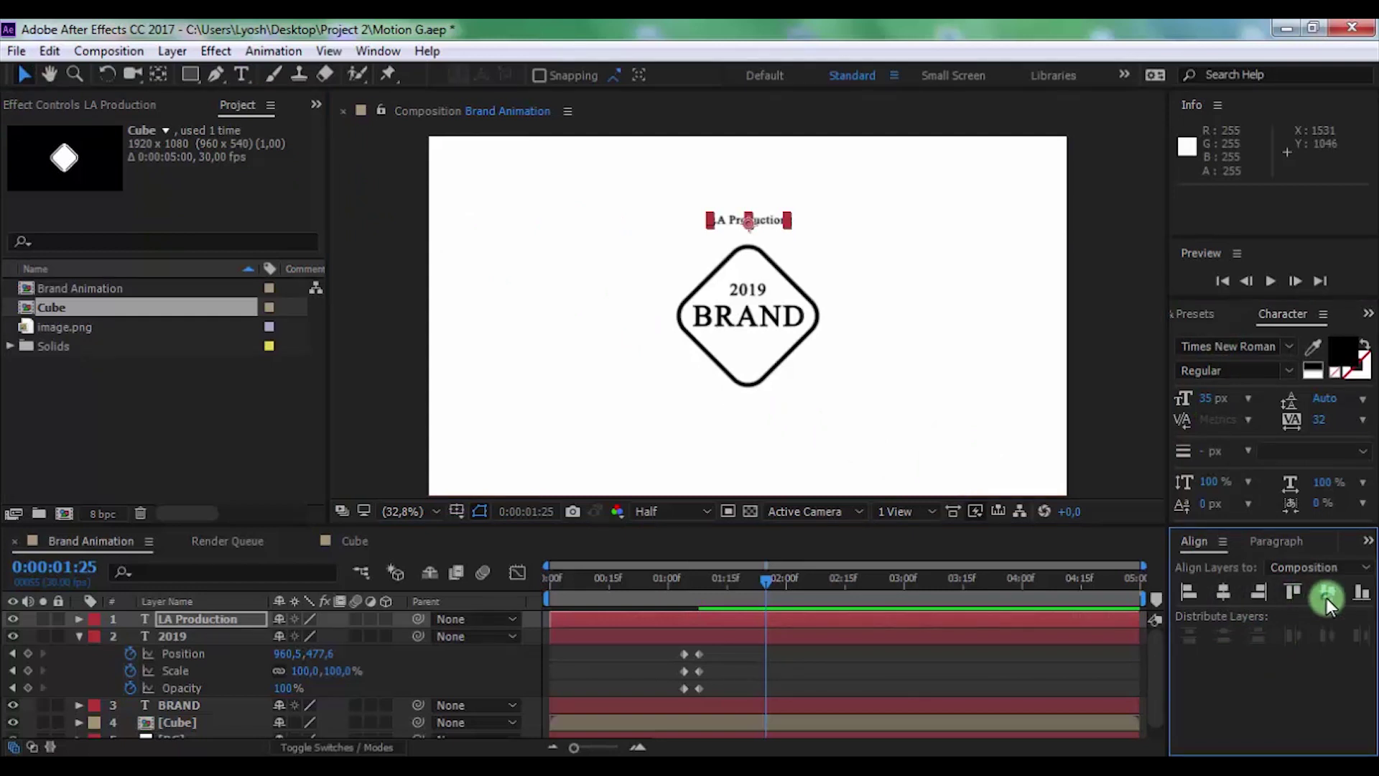
click(1326, 597)
mouse_move(683, 576)
mouse_down()
mouse_move(699, 577)
mouse_move(683, 581)
mouse_move(695, 591)
mouse_up()
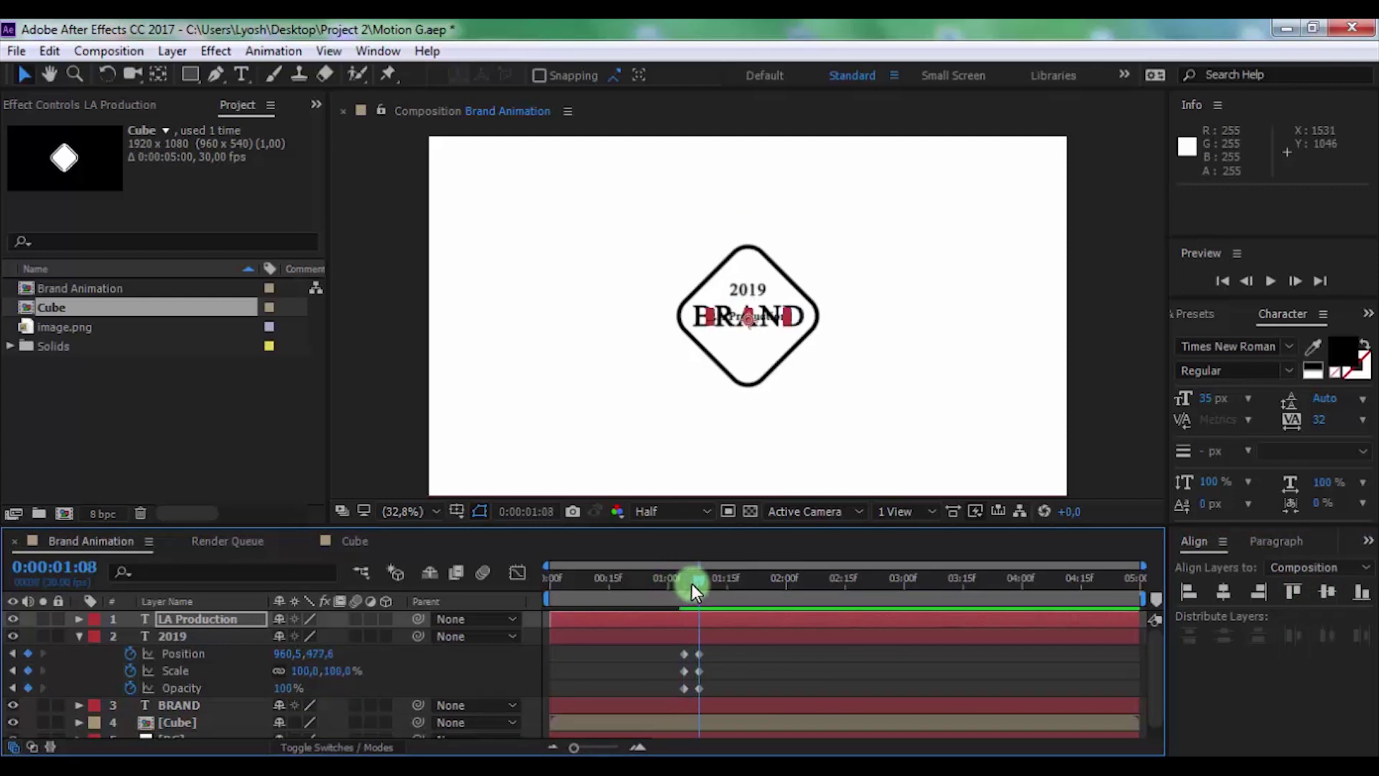
Add Opacity, Scale and Position keyframes to LA Production at its end time
click(247, 620)
key(t)
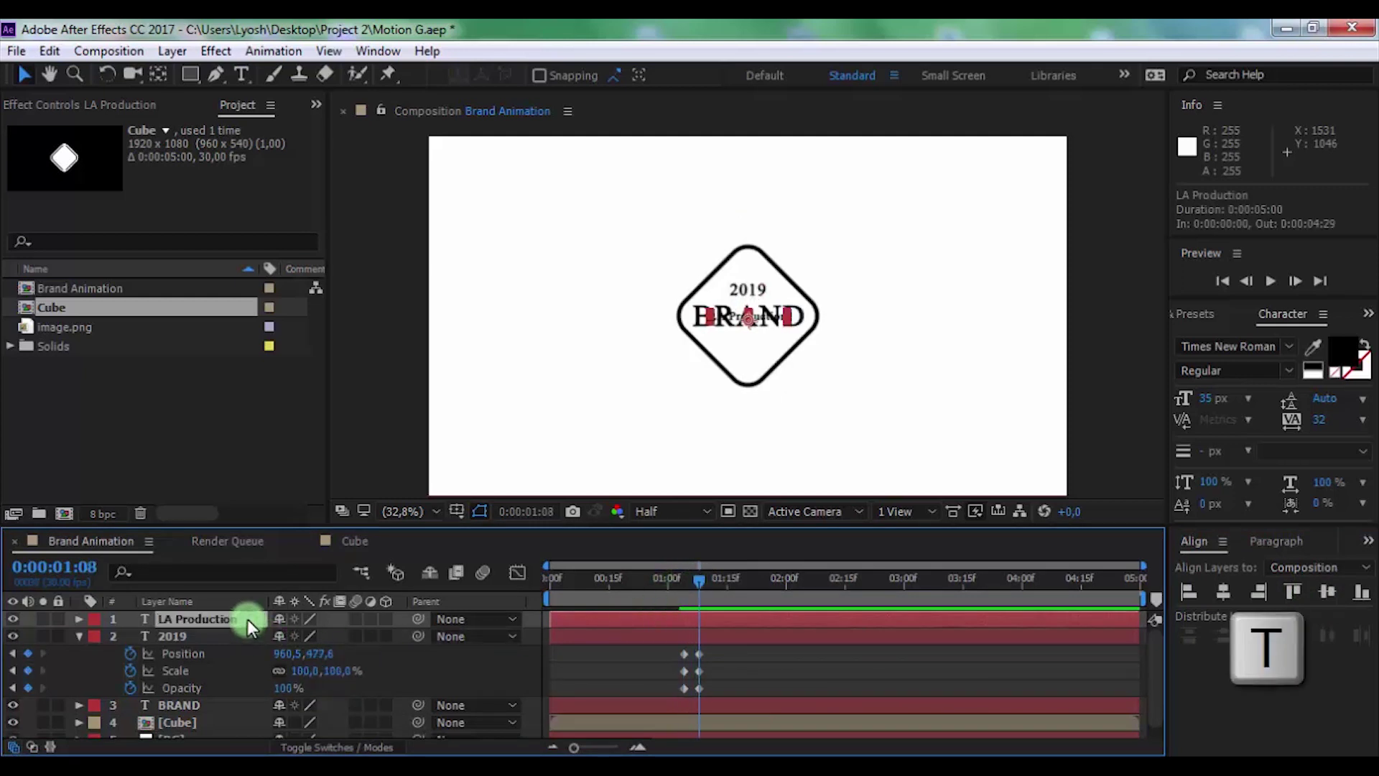
key(s)
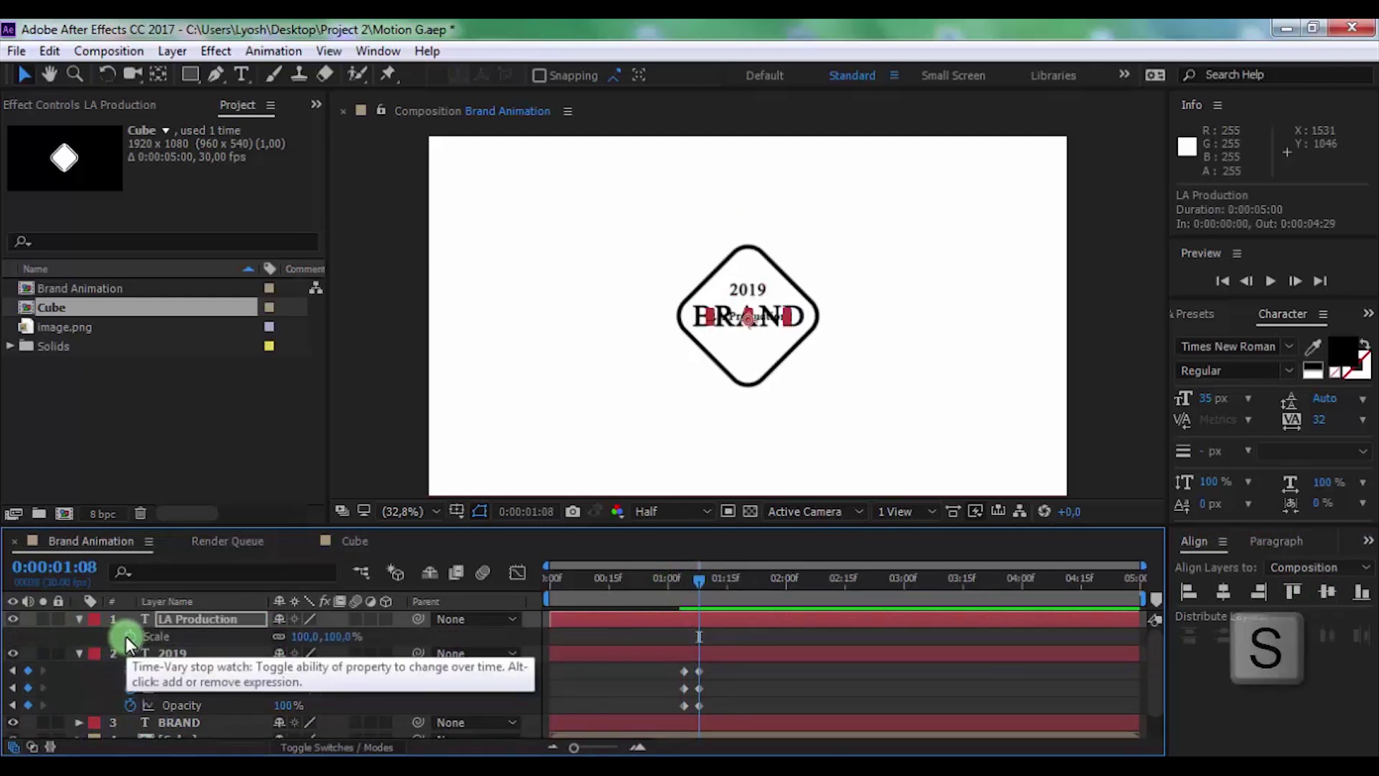
click(130, 638)
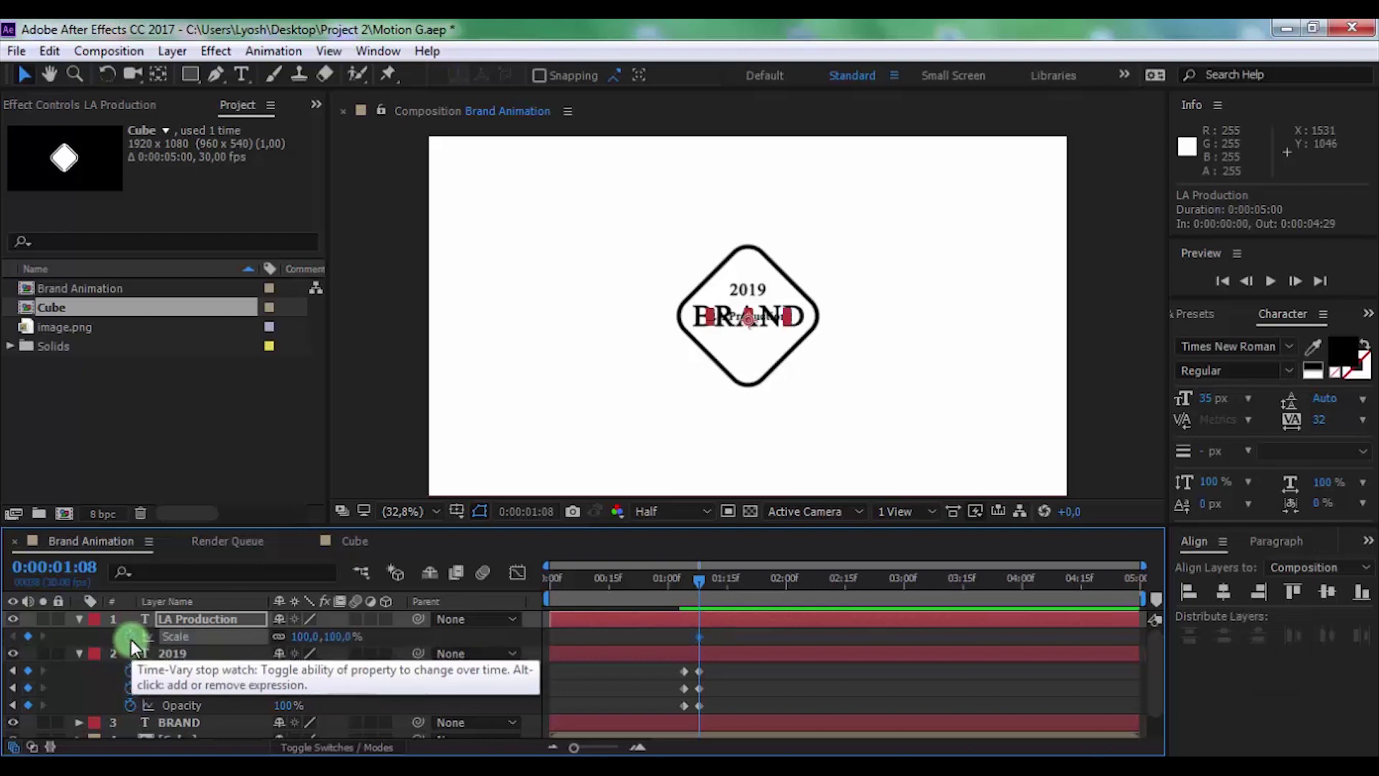
key(p)
click(131, 639)
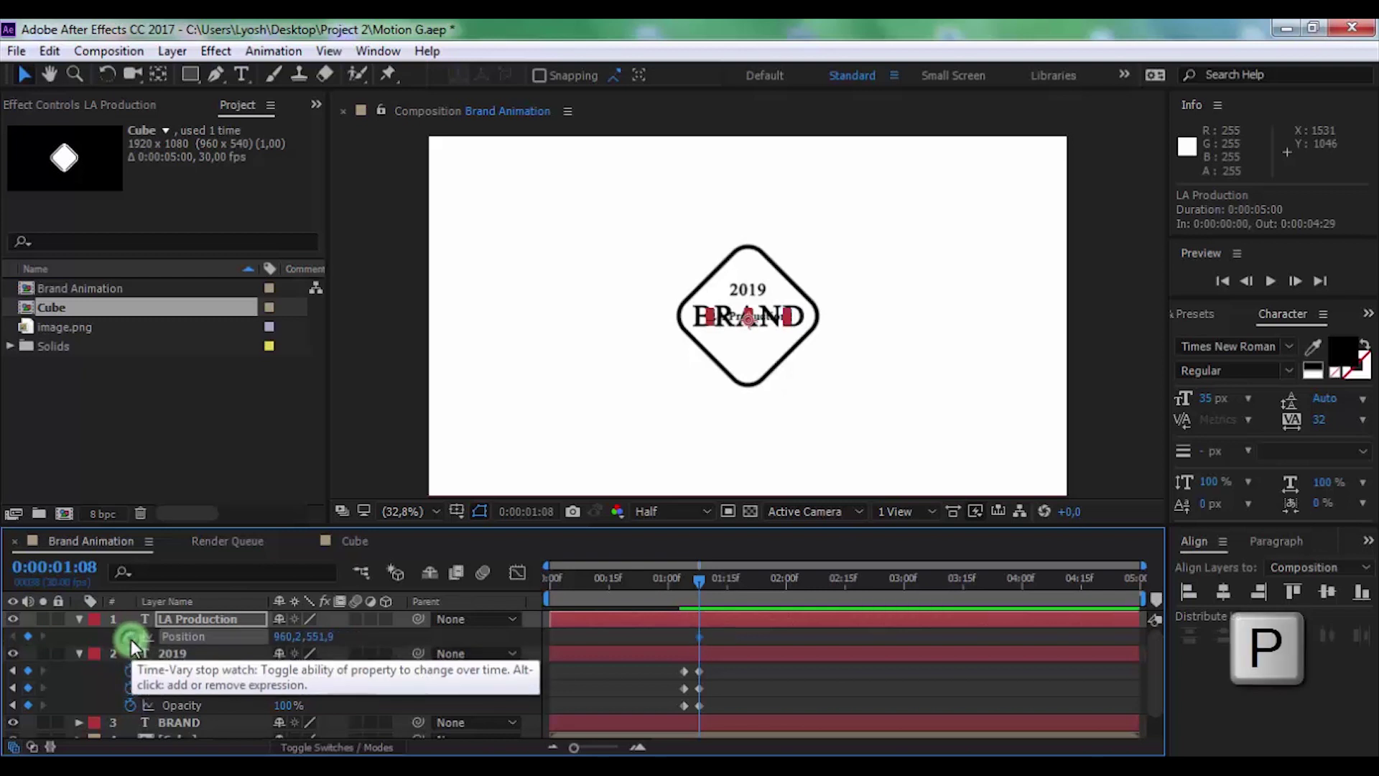
click(790, 652)
key(u)
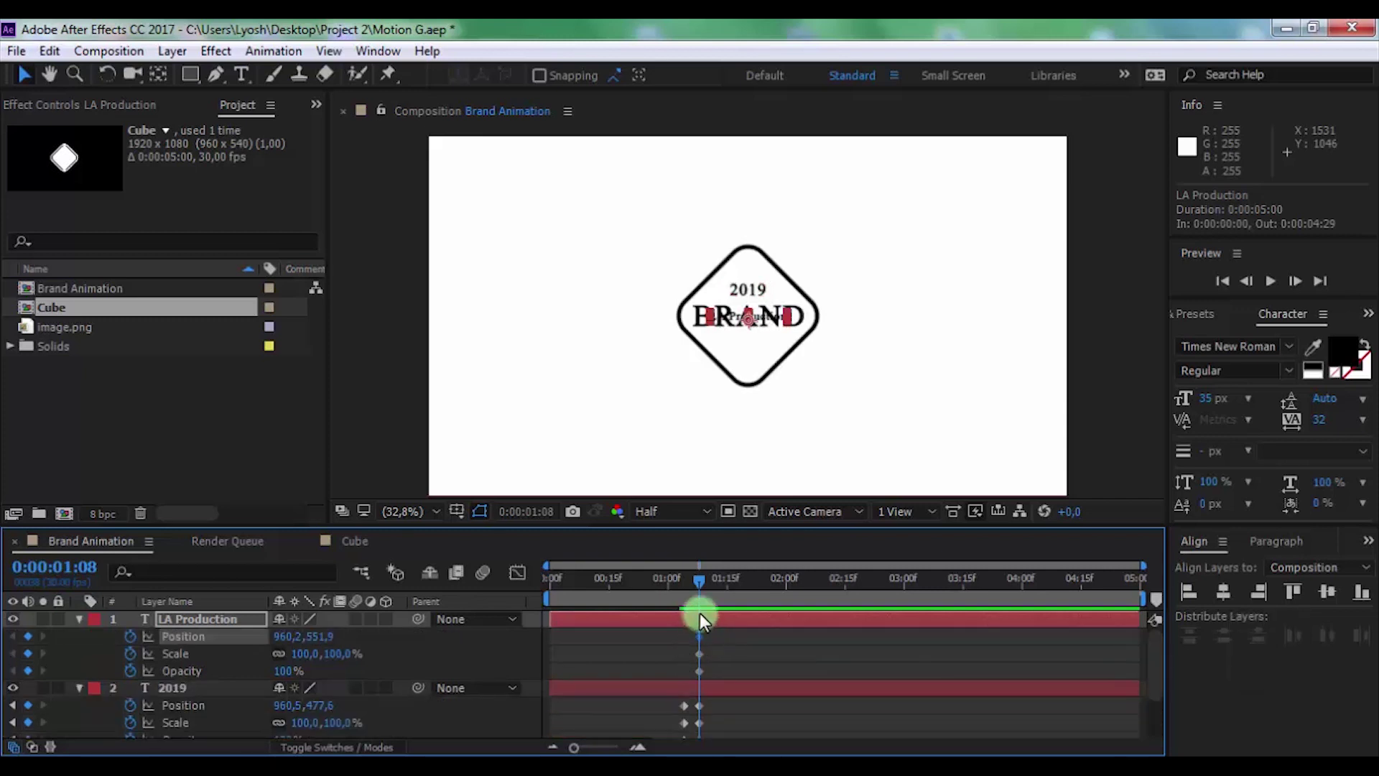
At 0:00:01:04, set LA Production to 95% scale and 0% opacity
drag(699, 583, 685, 584)
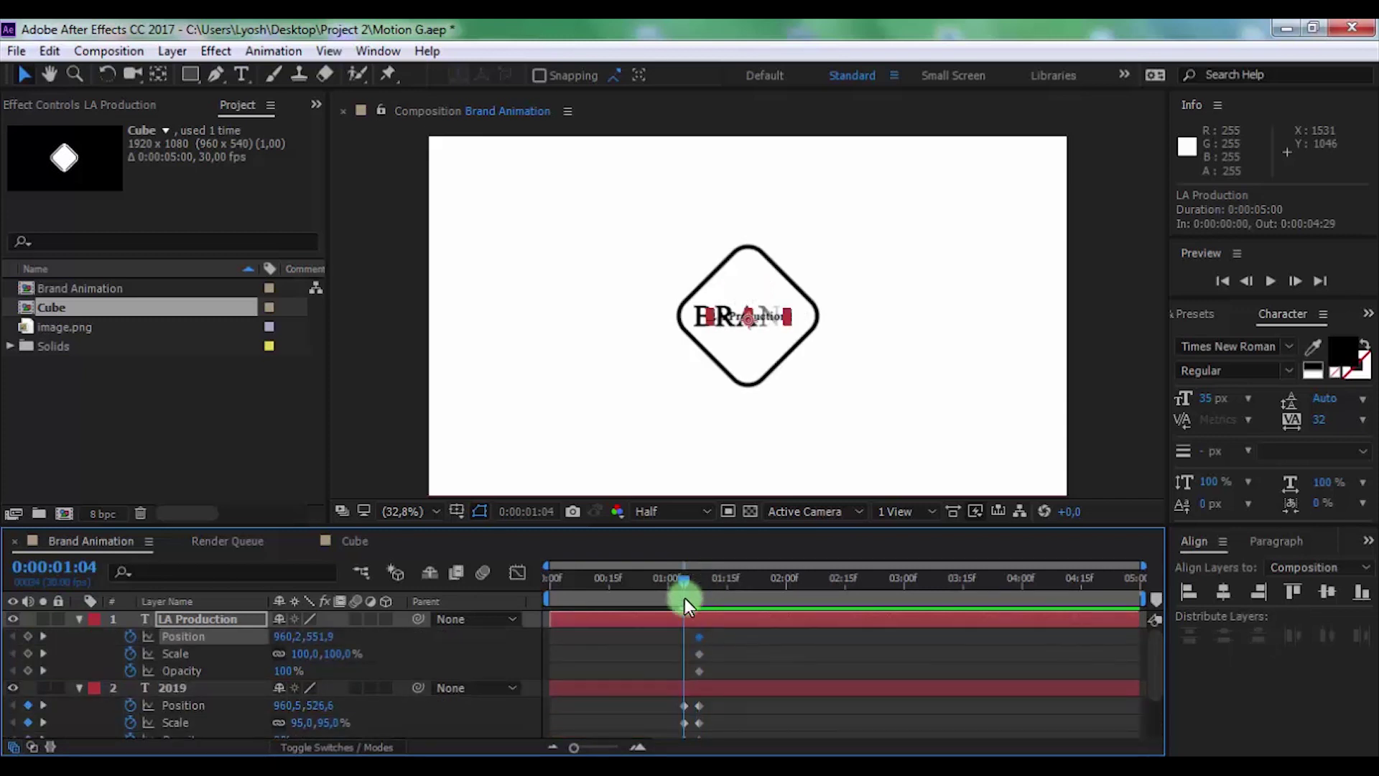
drag(694, 637, 674, 638)
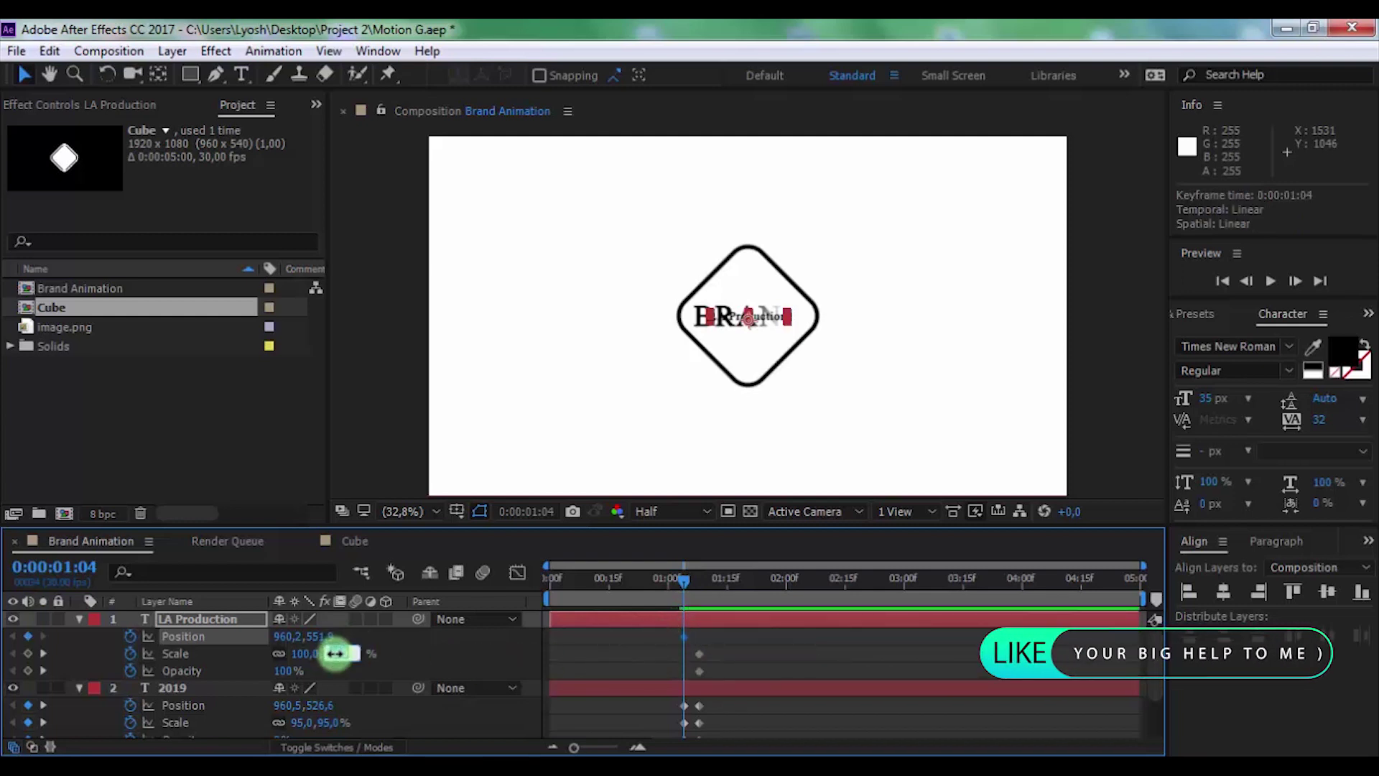
drag(337, 654, 334, 654)
click(284, 670)
text(0)
key(Return)
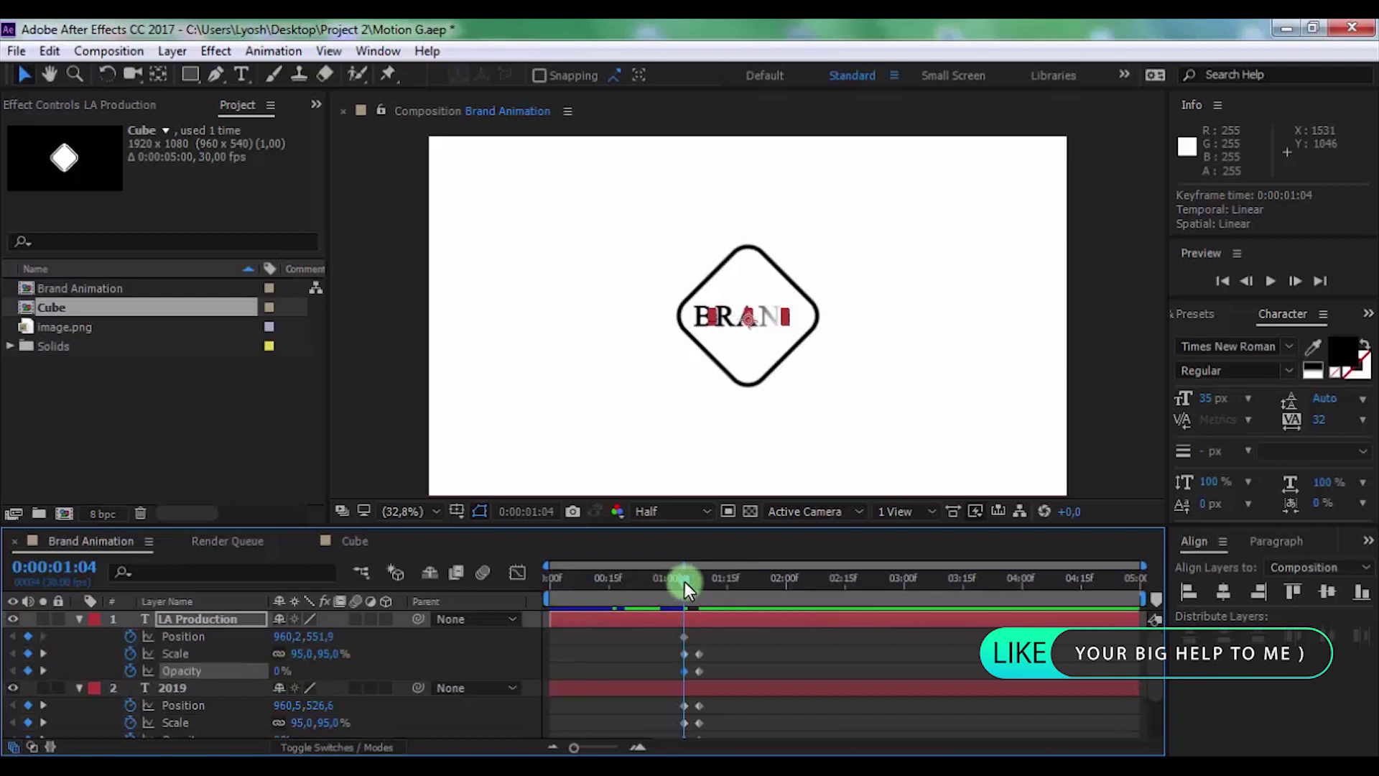
At 0:00:01:08, set LA Production's Position Y to 633.9, just below BRAND
drag(685, 584, 699, 583)
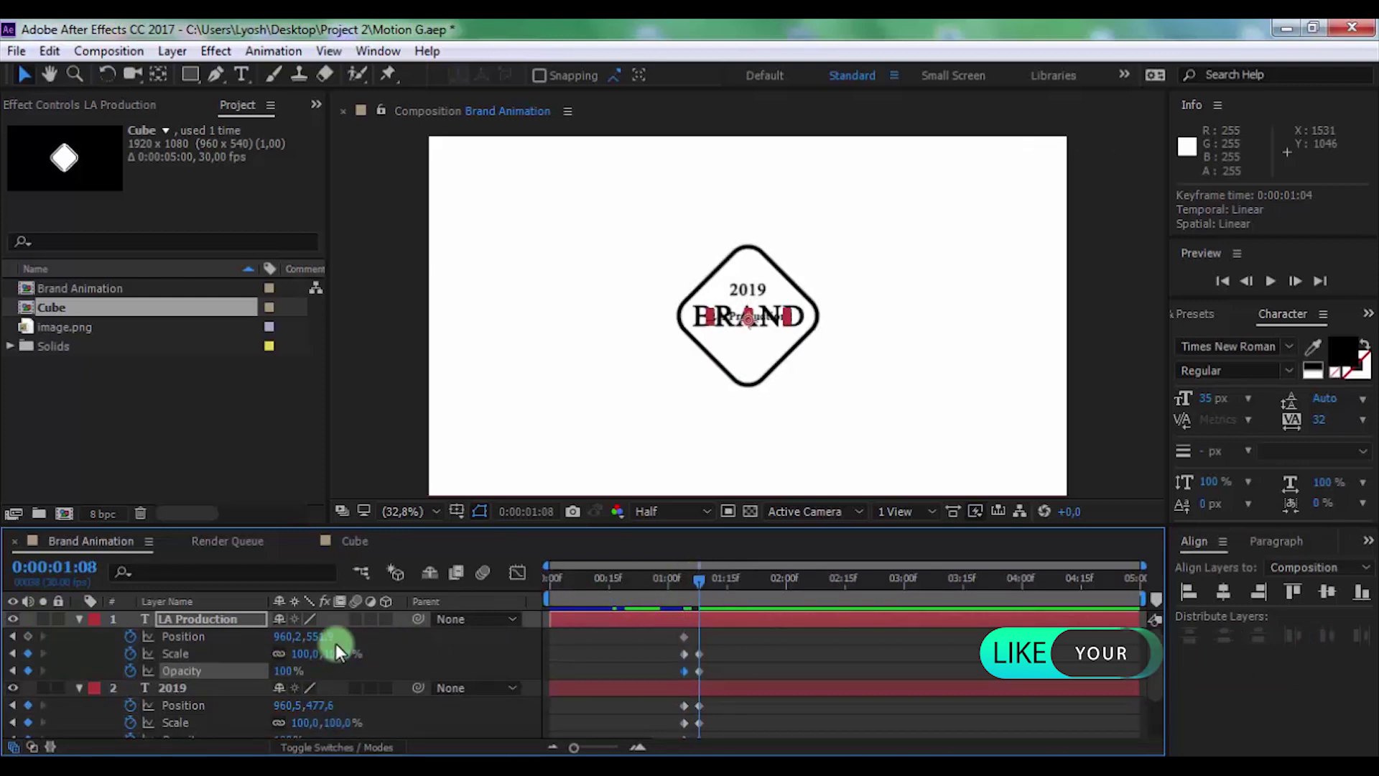
drag(323, 636, 408, 633)
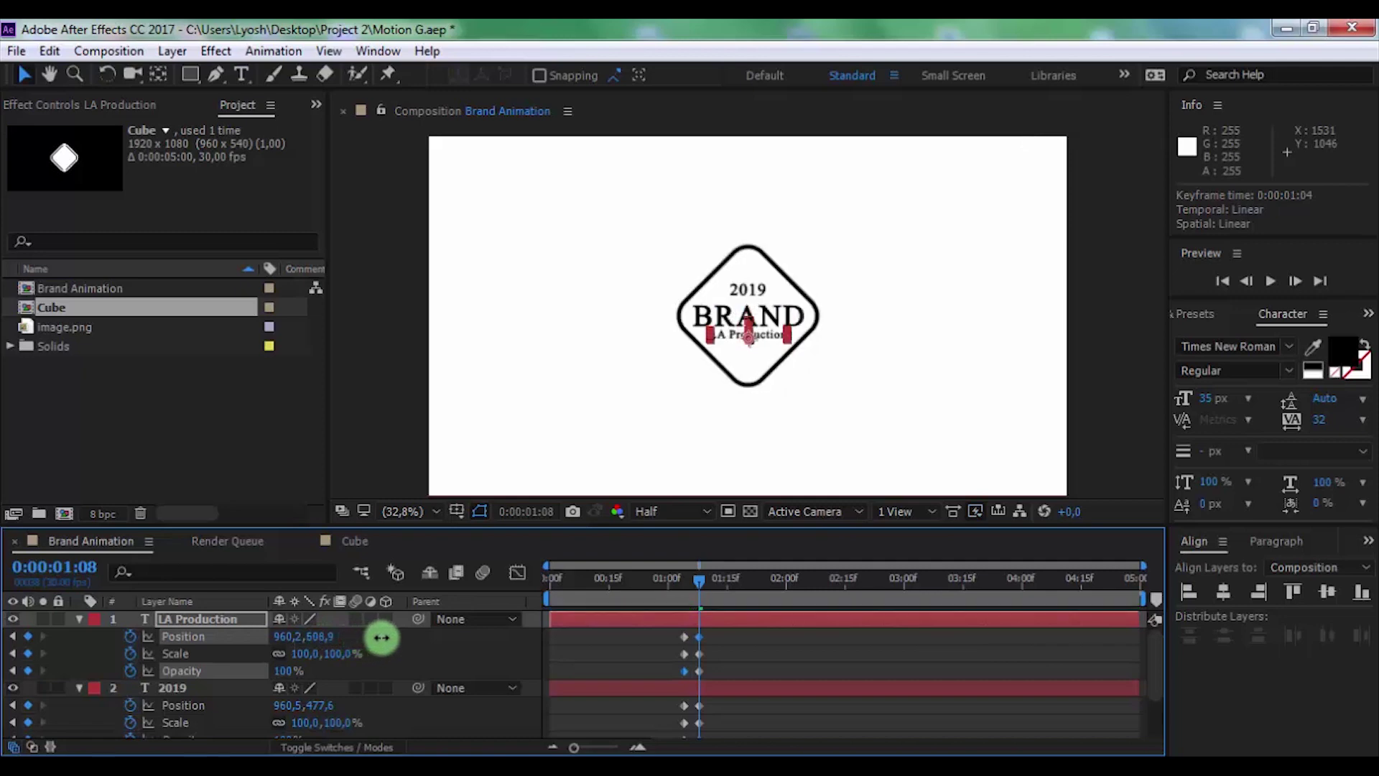
click(816, 653)
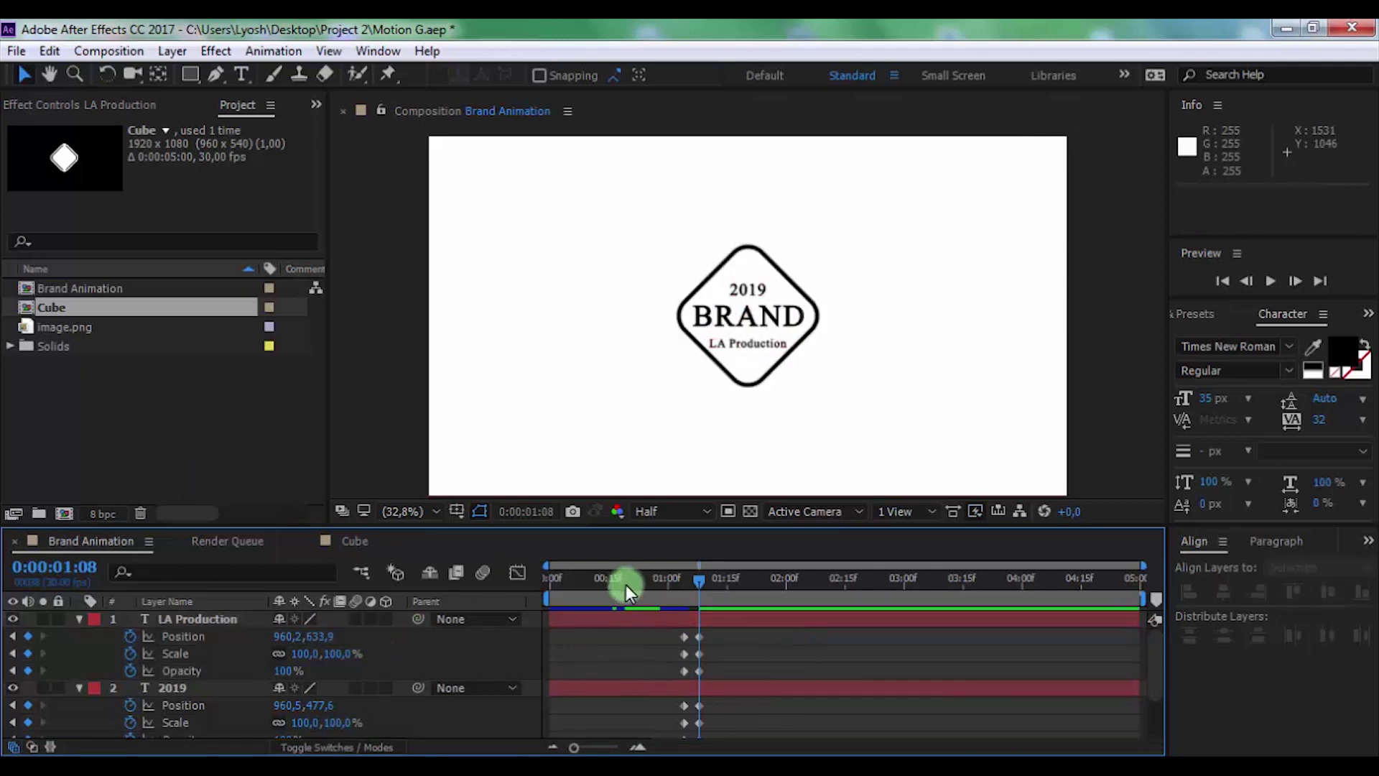
Preview the logo, then apply Easy Ease In to the ending keyframes
drag(627, 585, 523, 601)
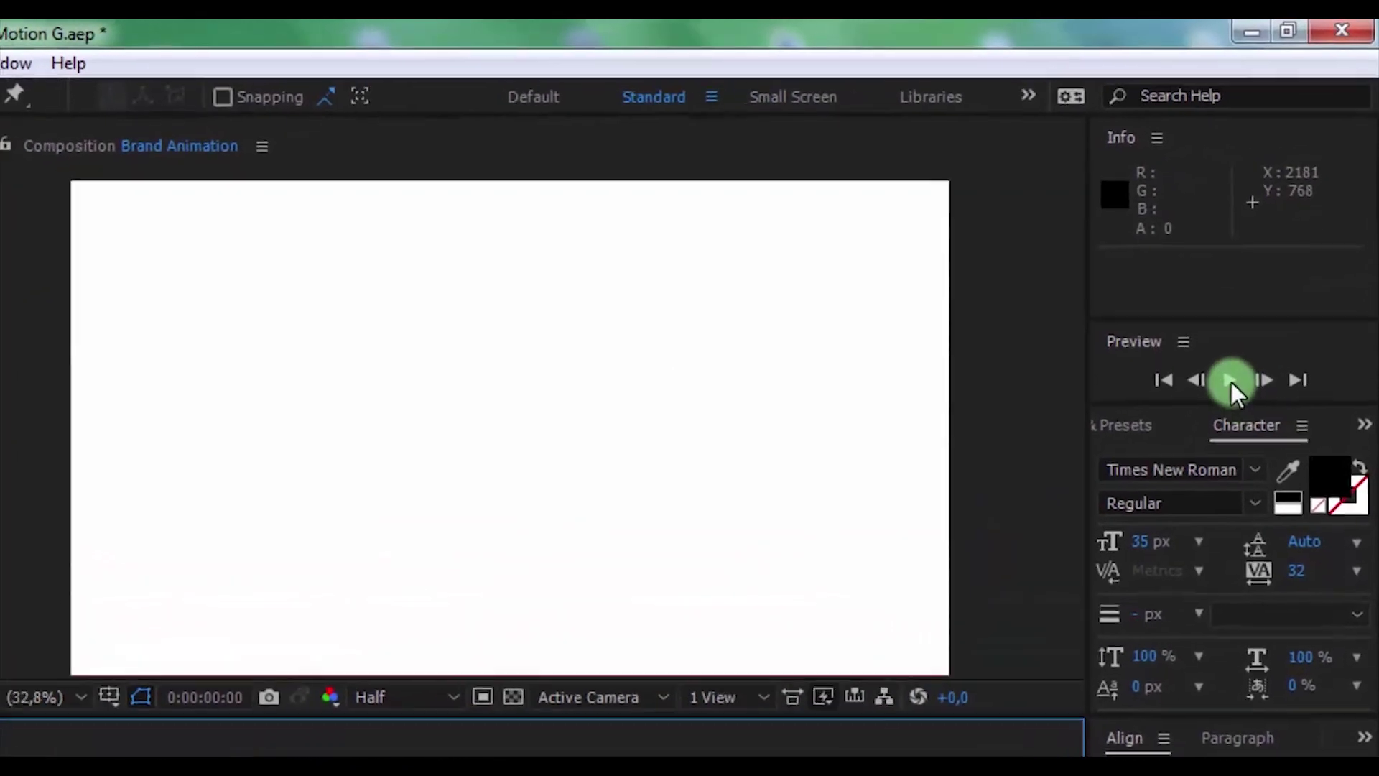
click(1231, 382)
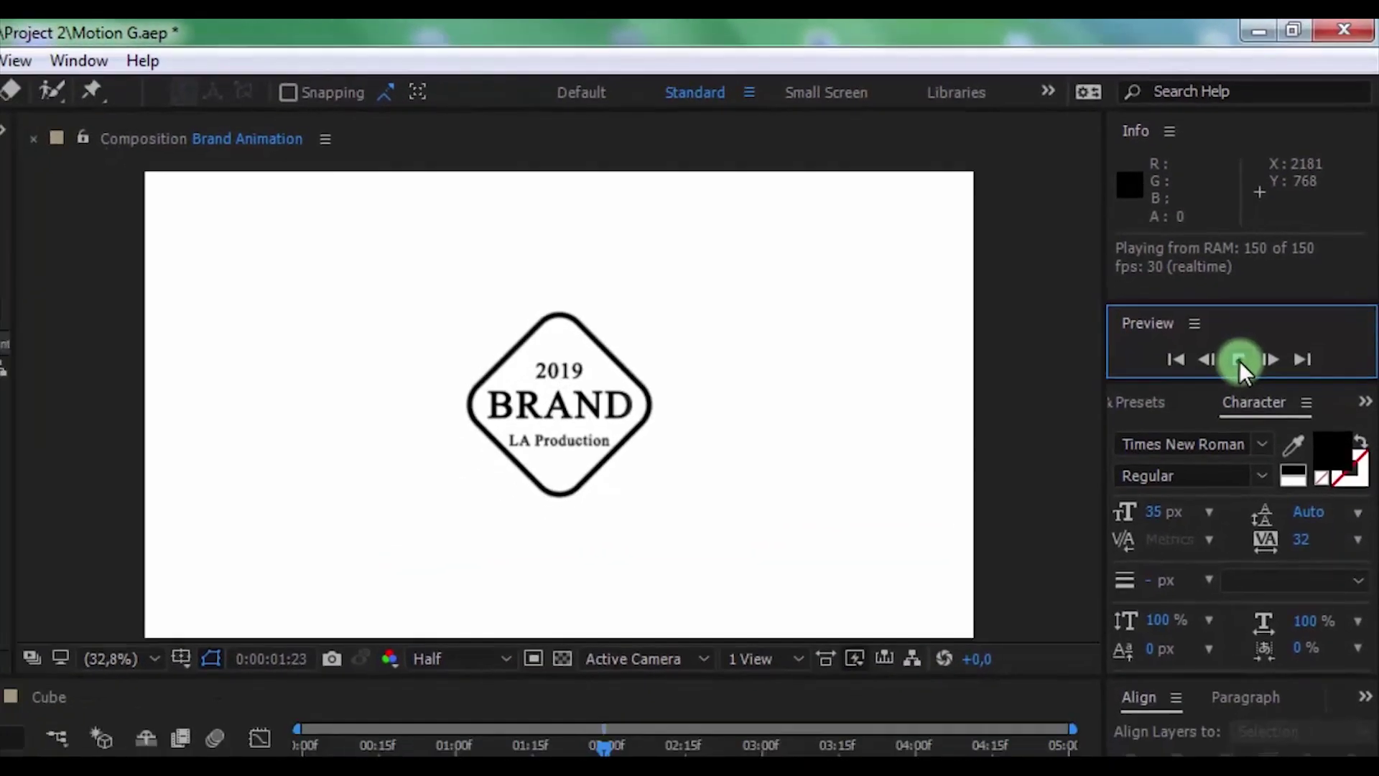
click(1240, 357)
mouse_move(696, 578)
mouse_down()
mouse_move(678, 579)
mouse_move(688, 563)
mouse_move(645, 577)
mouse_up()
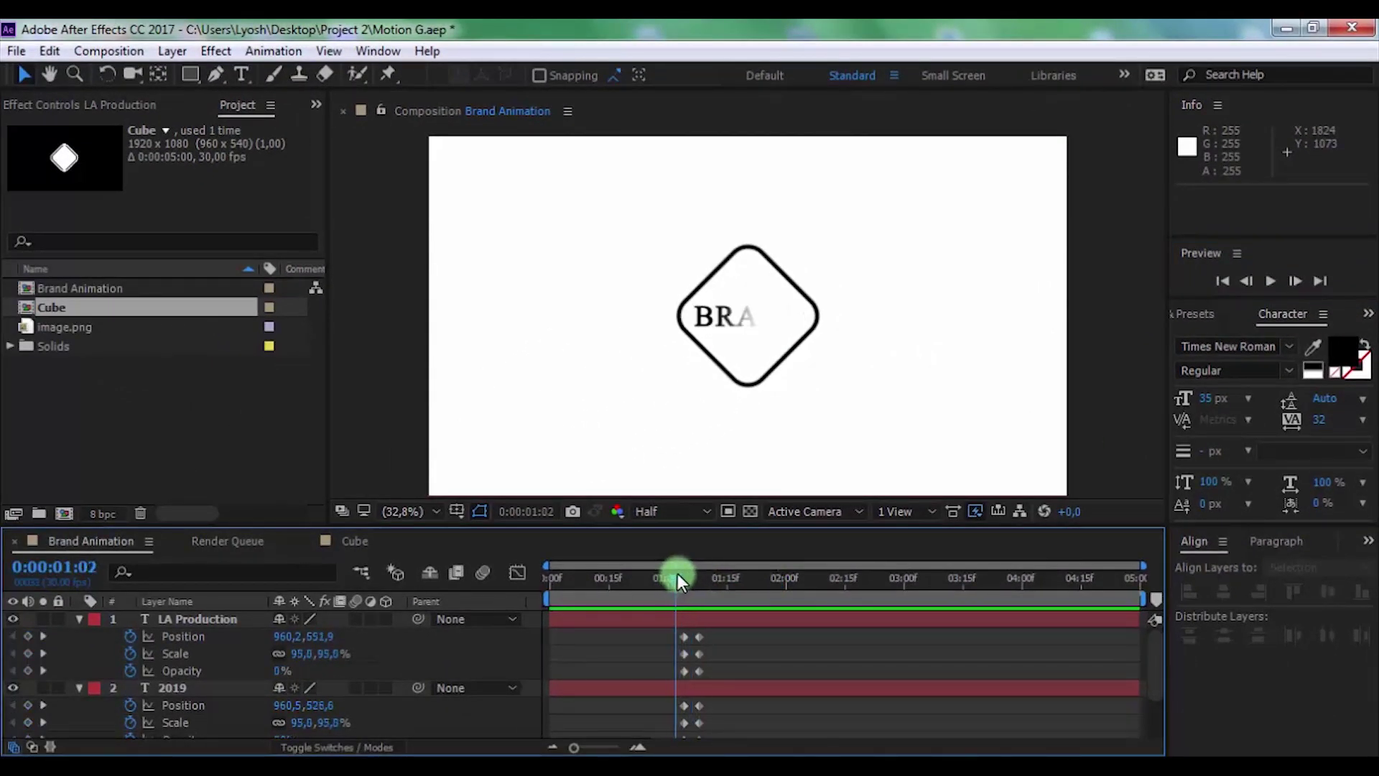
mouse_move(713, 627)
mouse_down()
mouse_move(695, 736)
mouse_move(682, 709)
mouse_up()
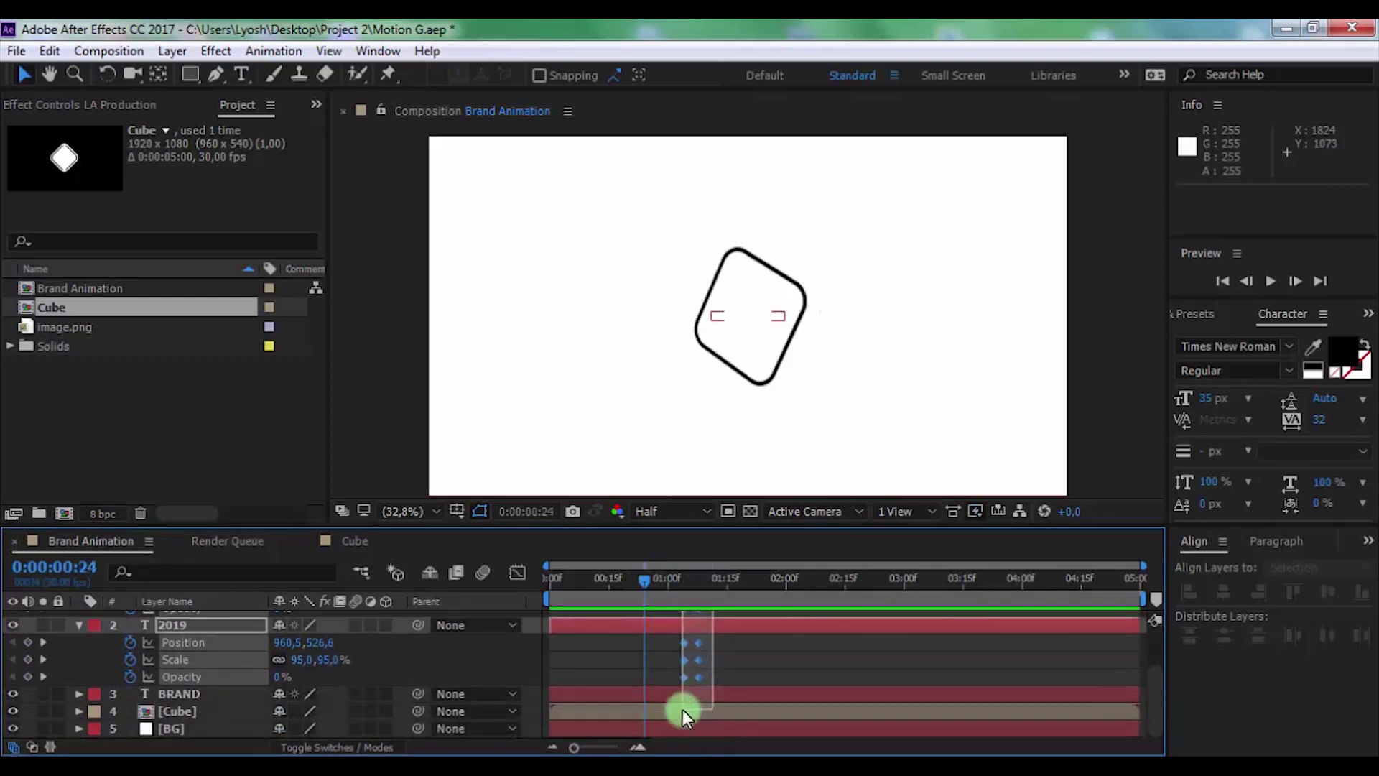
right_click(699, 676)
mouse_move(785, 657)
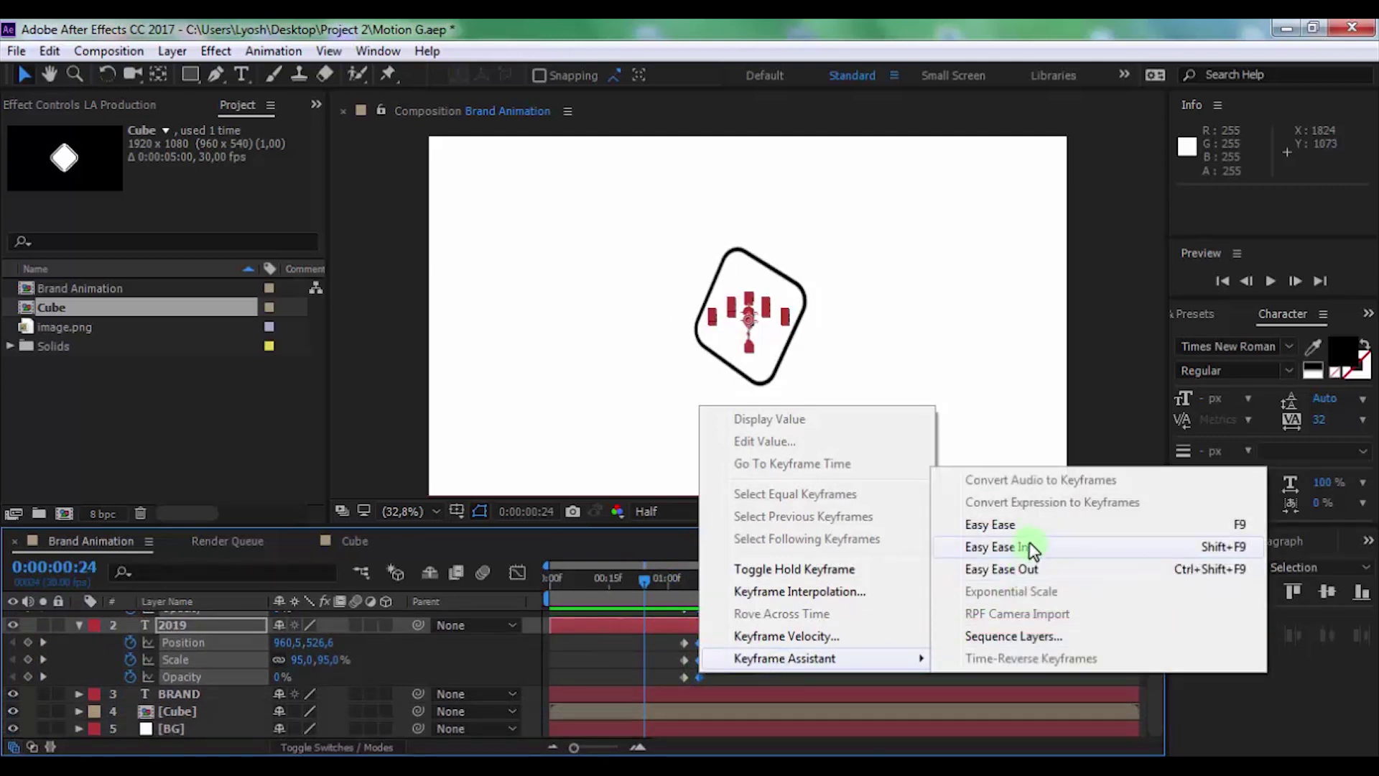
click(1032, 549)
Preview the eased animation from the start and collapse the layer properties
drag(645, 579, 456, 600)
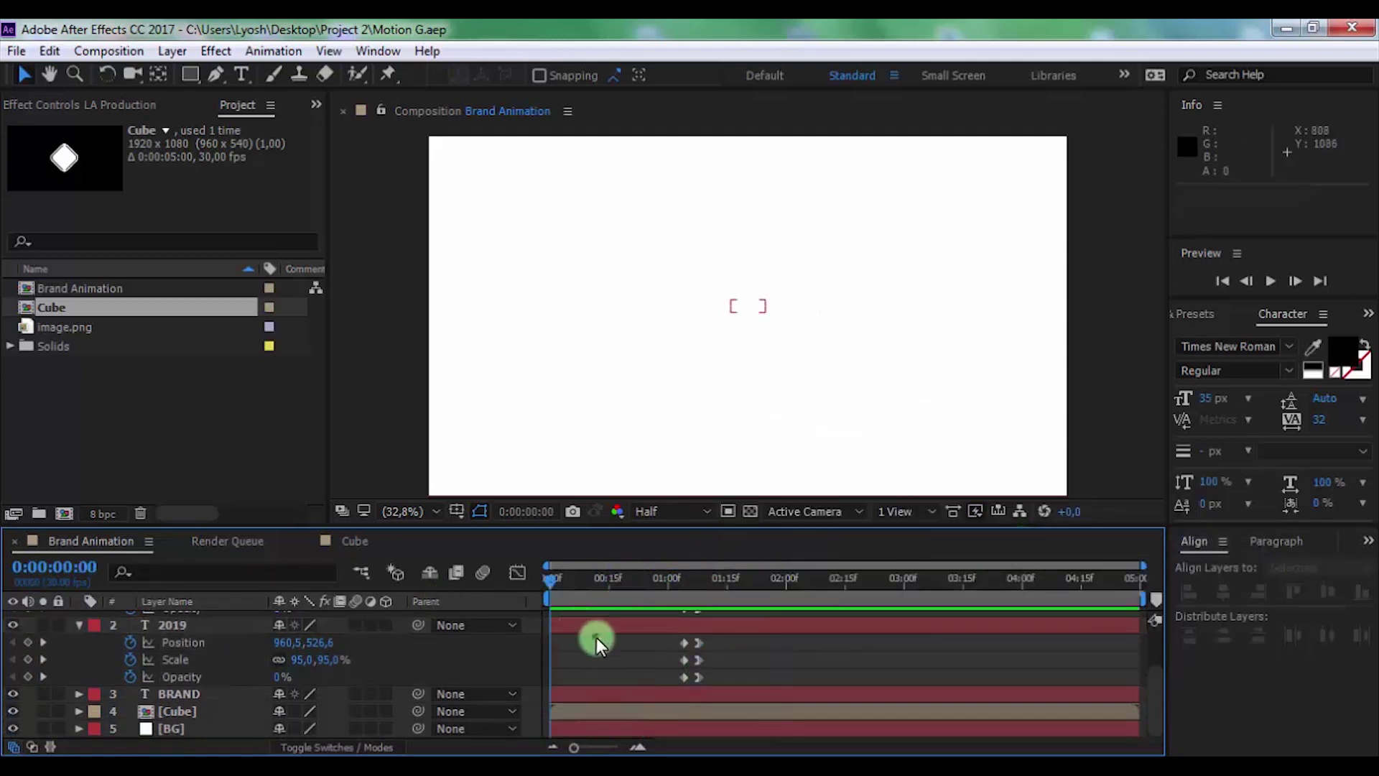
key(space)
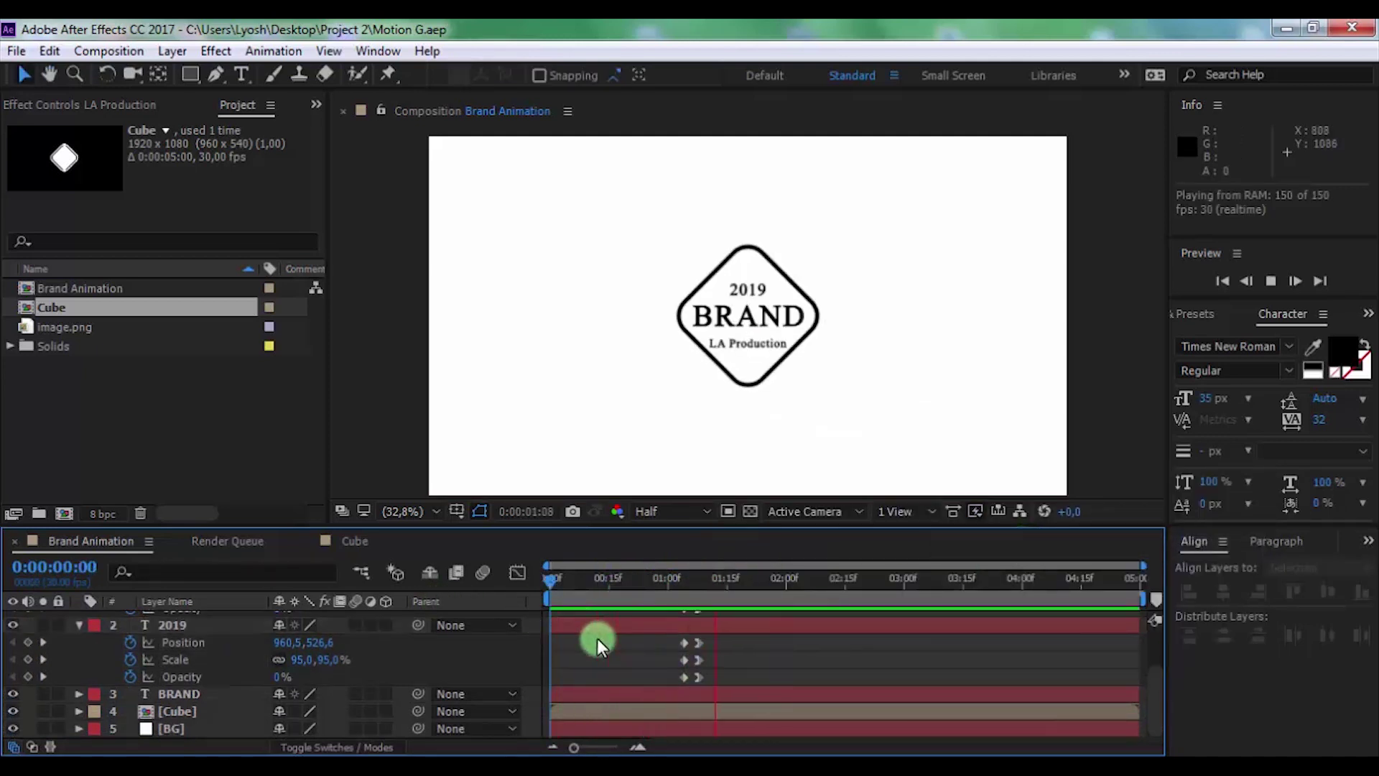
key(space)
scroll(227, 640, up, 2)
scroll(74, 624, up, 2)
click(76, 619)
Add image.png to the composition above the background
click(80, 636)
click(161, 713)
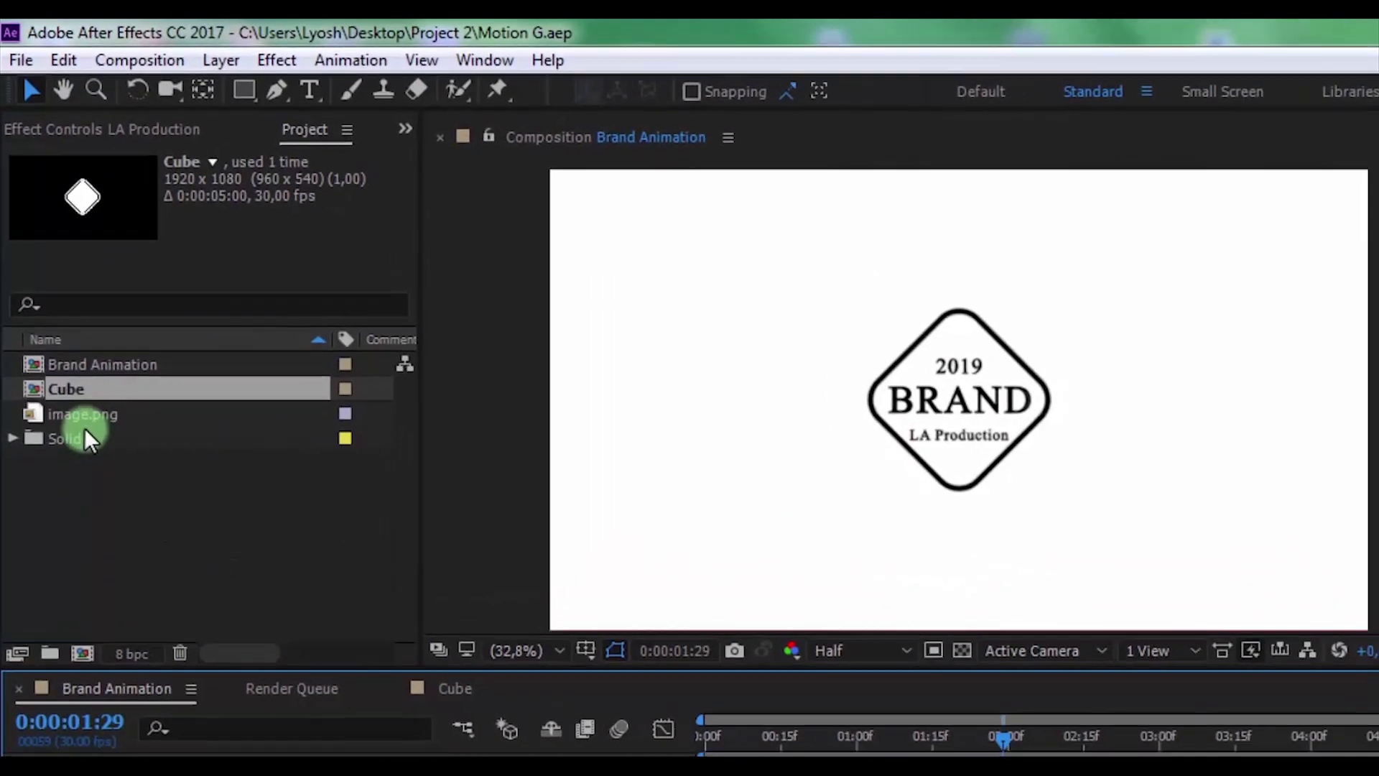
click(64, 327)
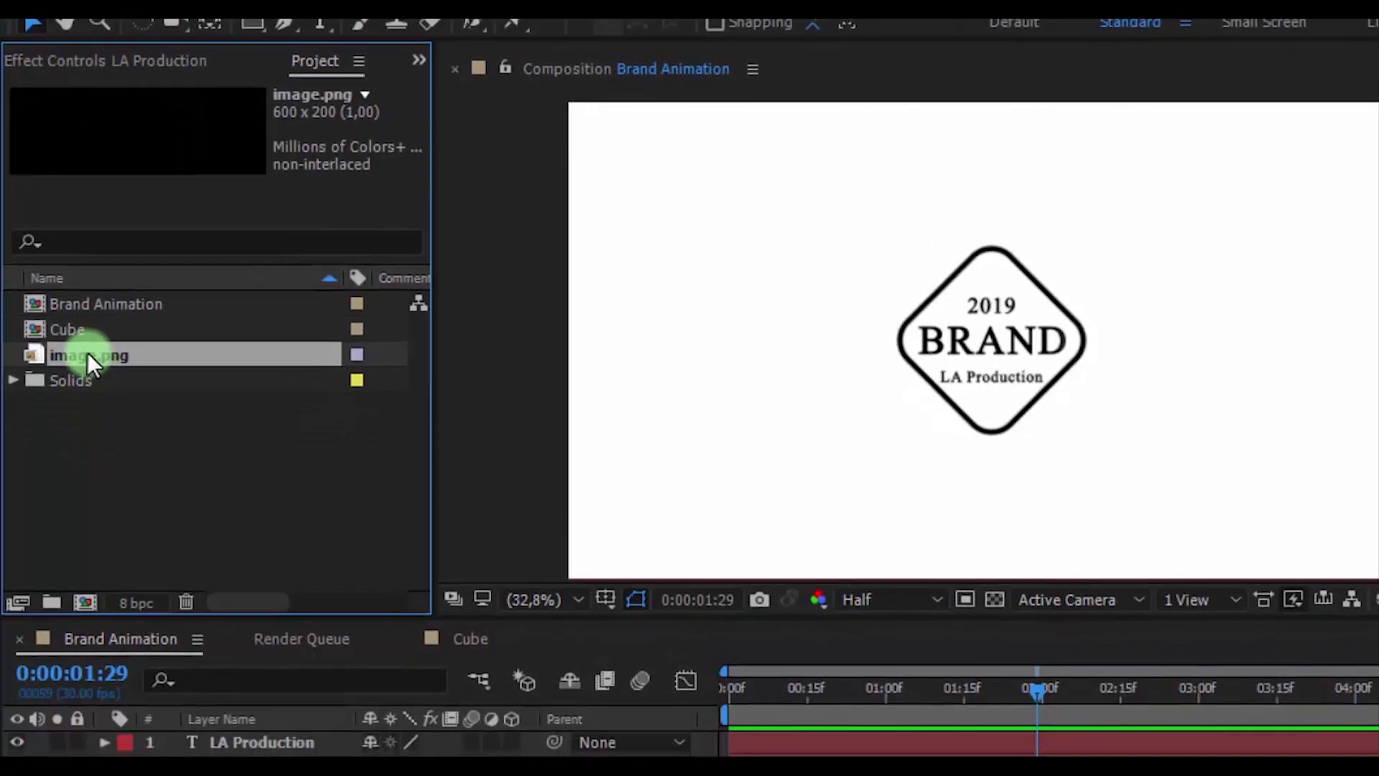
drag(87, 345, 227, 651)
Keyframe the ribbon's Scale at 01:04 and stretch its unlinked width at 01:09
key(s)
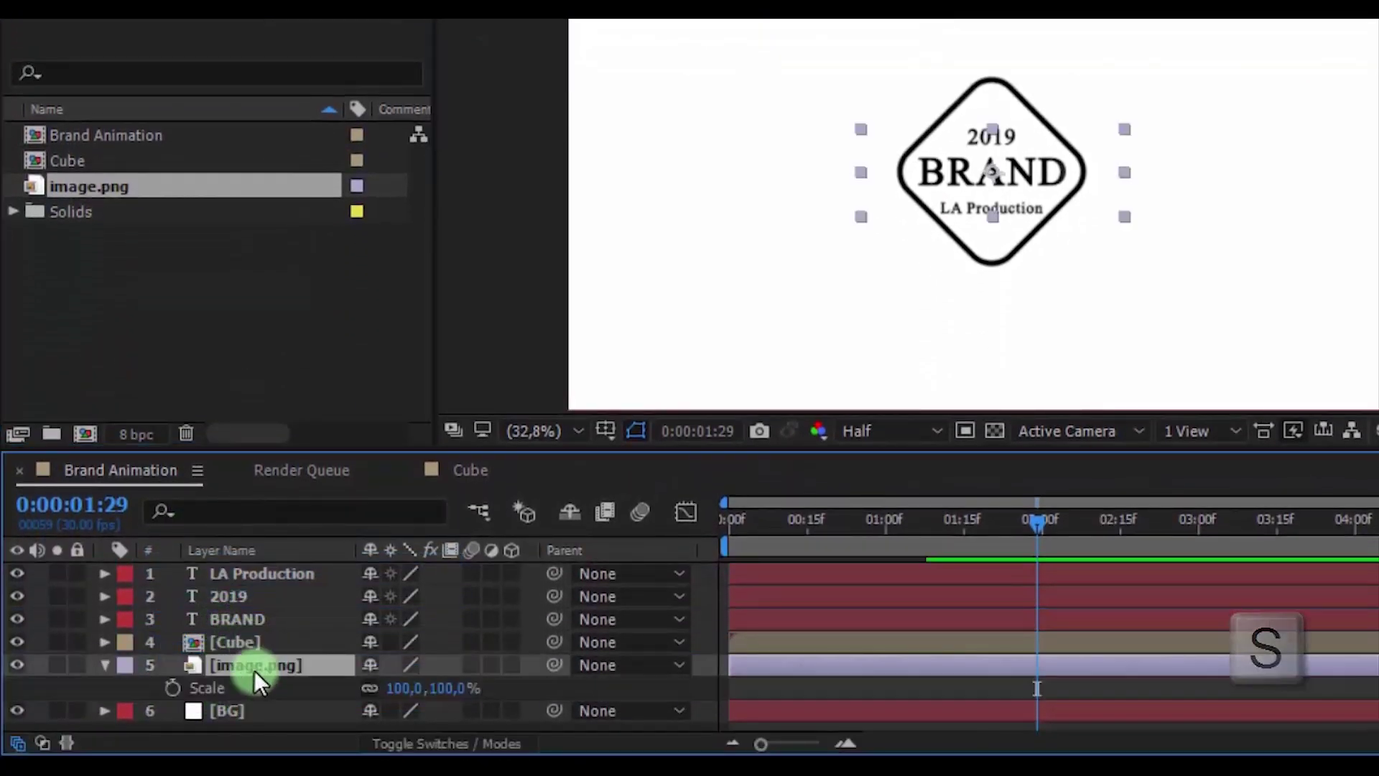
drag(883, 523, 909, 528)
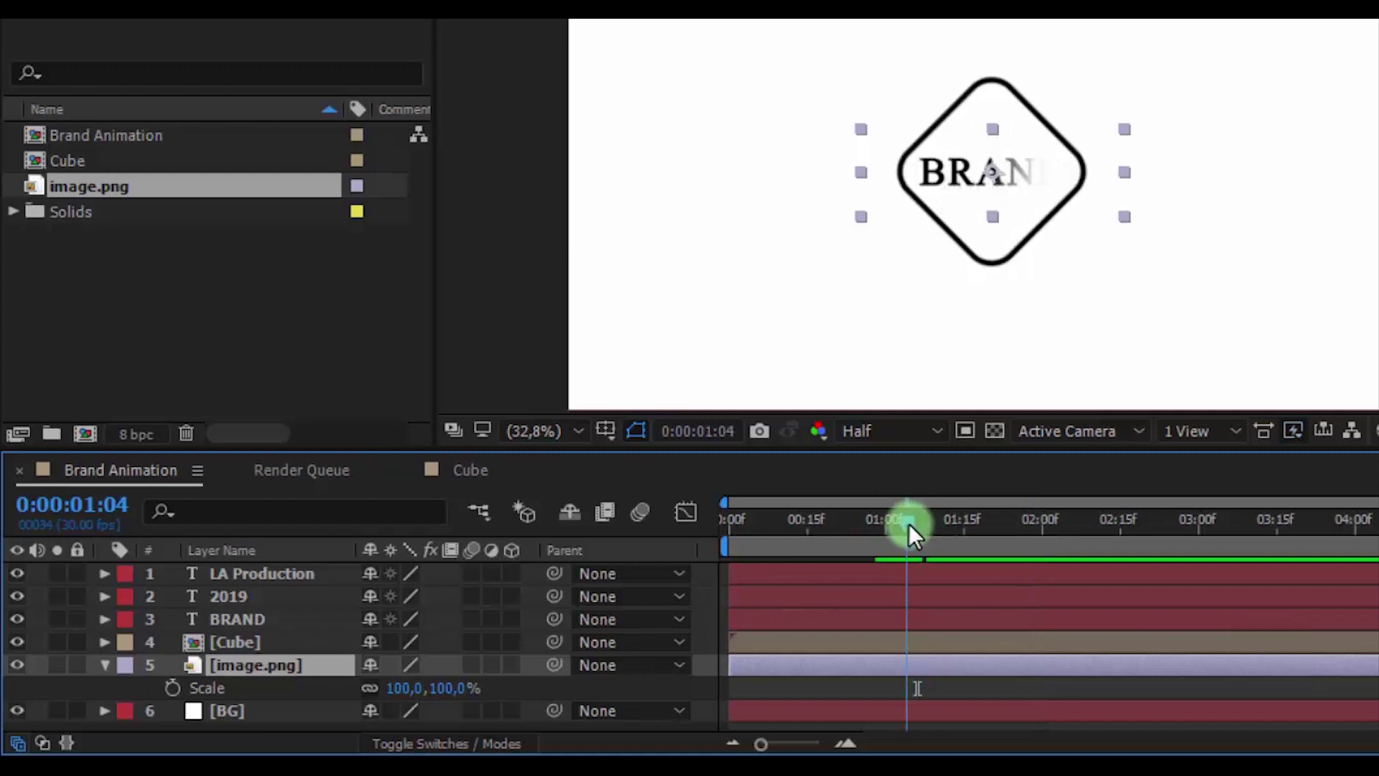
click(172, 688)
drag(922, 535, 921, 546)
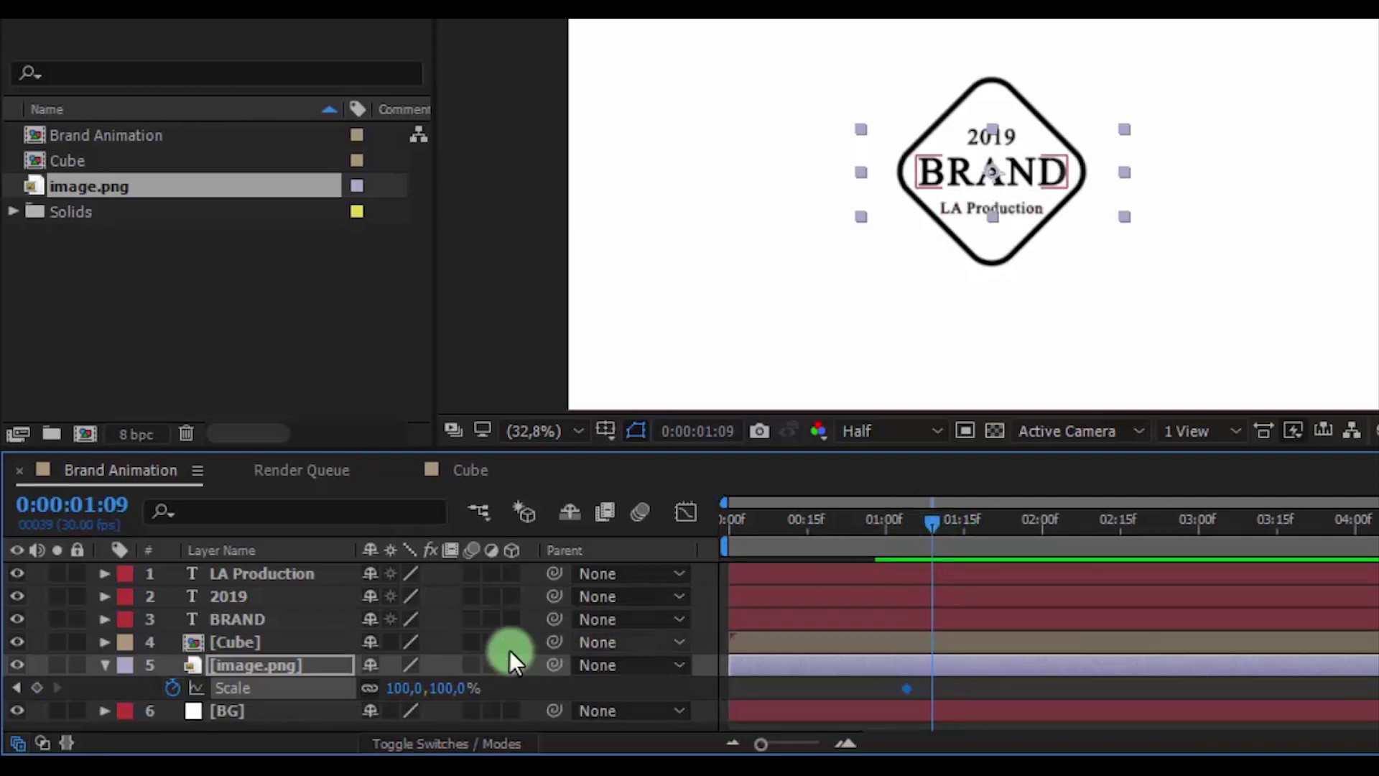
click(370, 688)
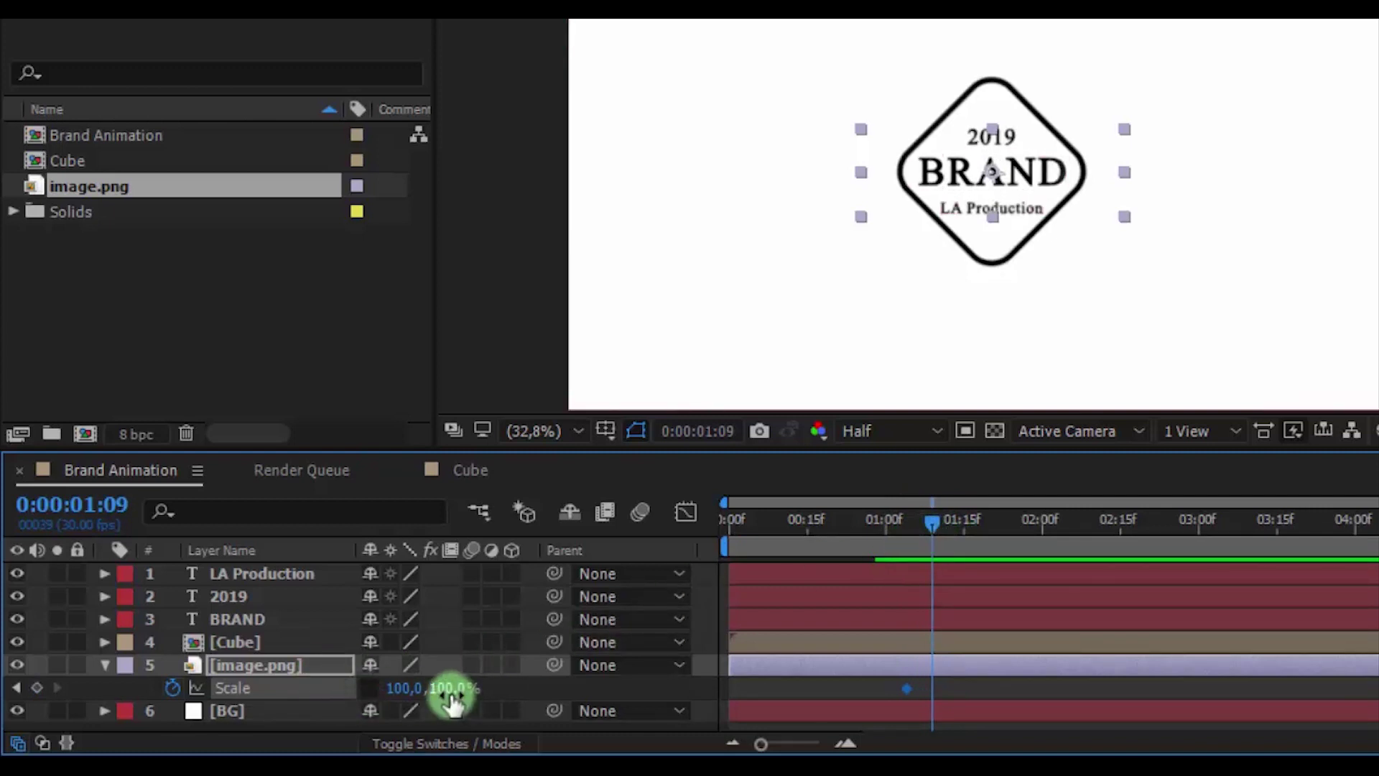
drag(416, 688, 507, 687)
Nudge the ribbon's Position slightly right and preview from the start
click(316, 666)
key(p)
drag(417, 689, 406, 689)
click(743, 689)
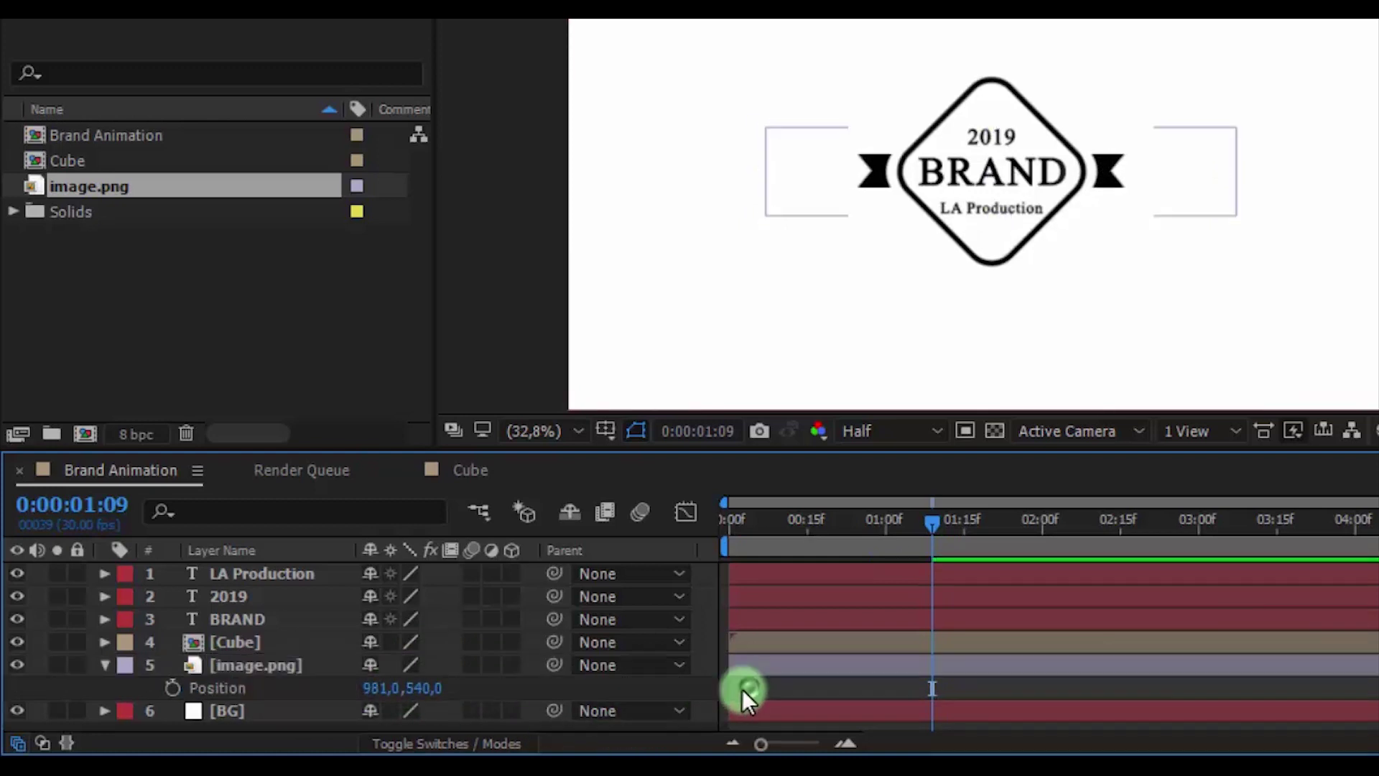
mouse_move(934, 524)
mouse_down()
mouse_move(856, 542)
mouse_move(733, 532)
mouse_up()
key(space)
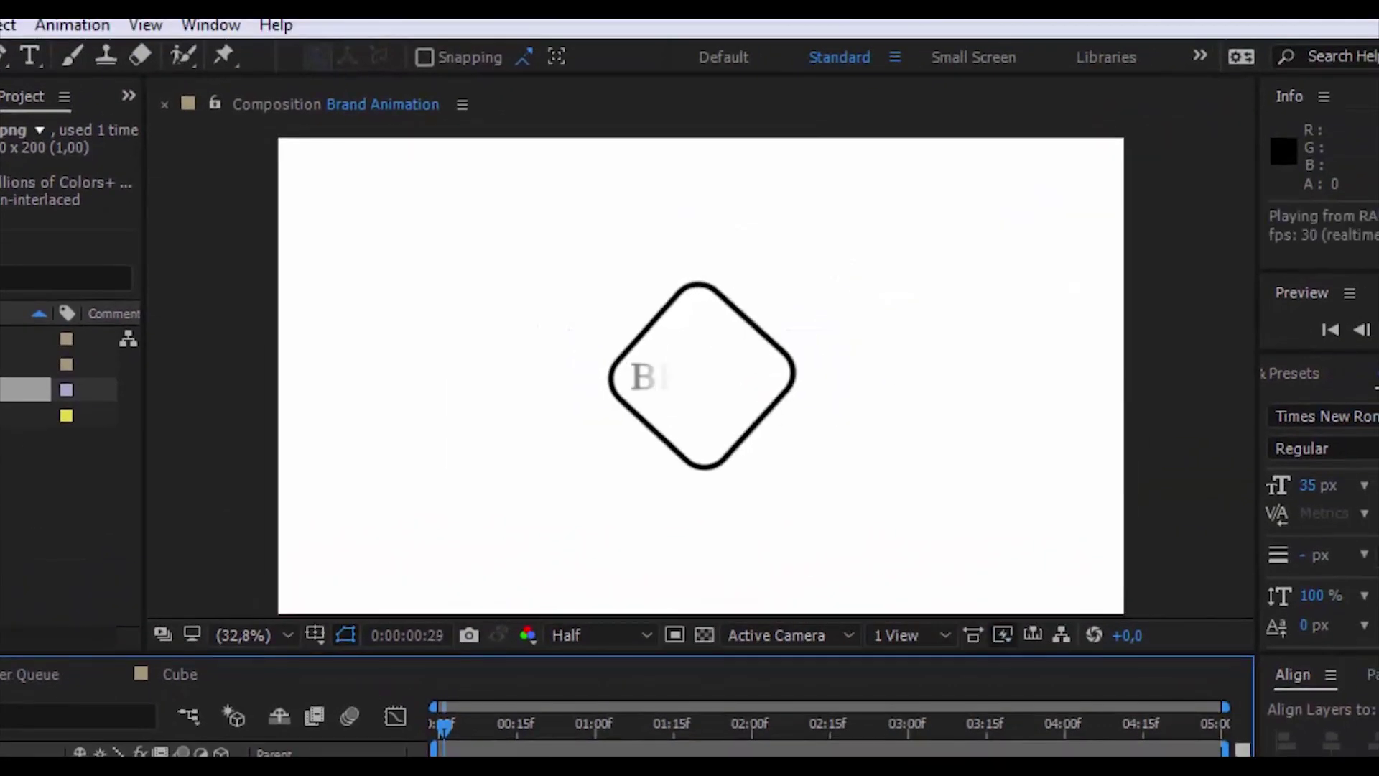
Keyframe the ribbon's Opacity at 100% at 01:04 and 0% at 00:29
click(586, 725)
mouse_move(580, 711)
mouse_down()
mouse_move(566, 697)
mouse_move(594, 692)
mouse_up()
click(646, 676)
key(t)
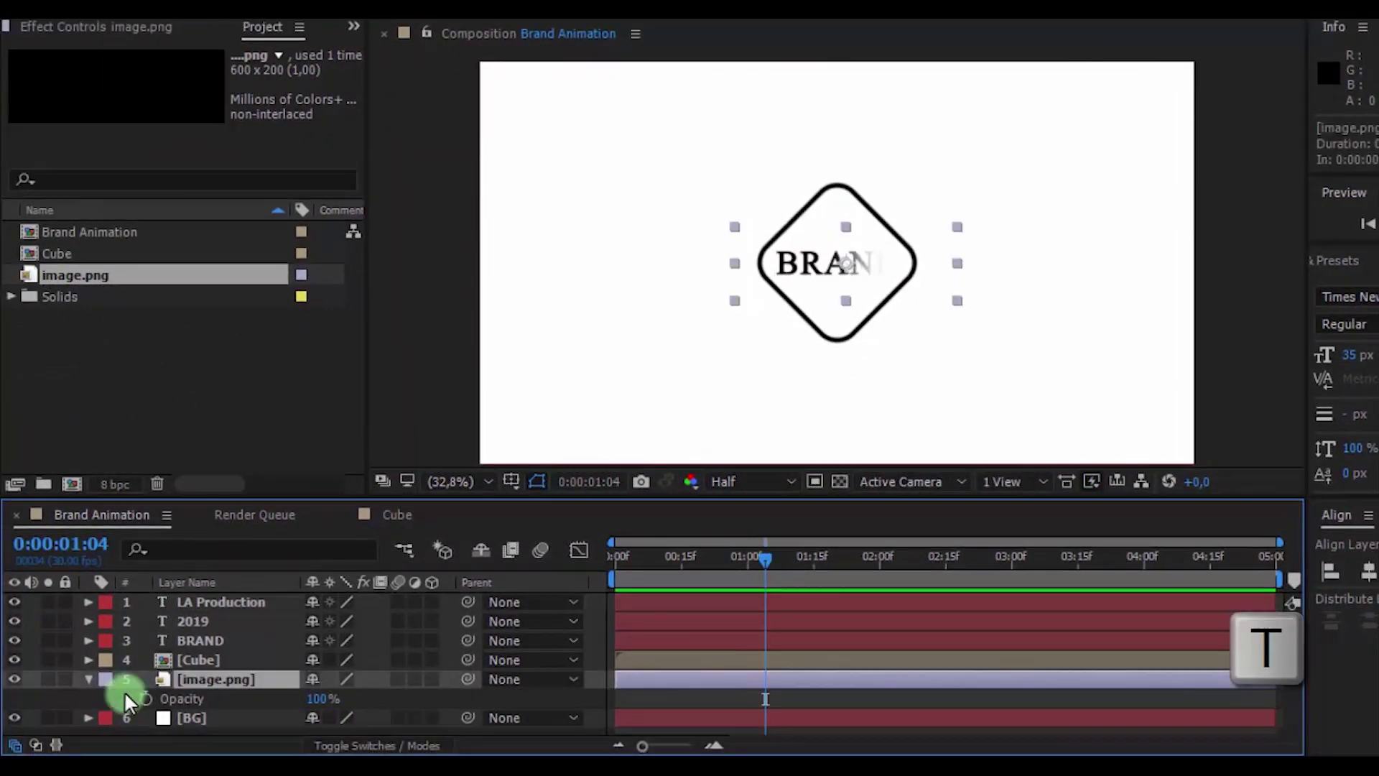
click(146, 698)
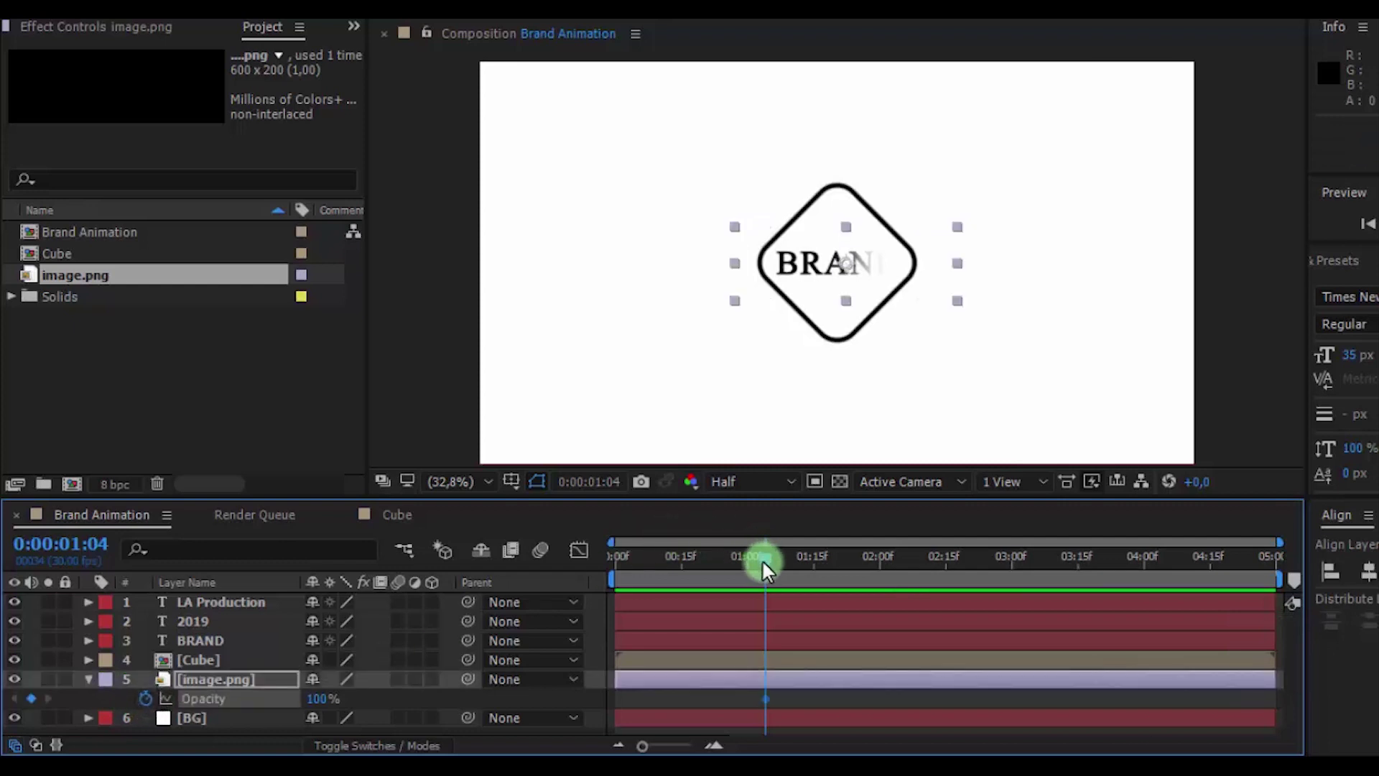
drag(763, 559, 744, 559)
text(0)
key(Return)
Preview the ribbon fade-in and check the partly faded logo at 00:29
drag(730, 558, 615, 559)
click(845, 704)
key(space)
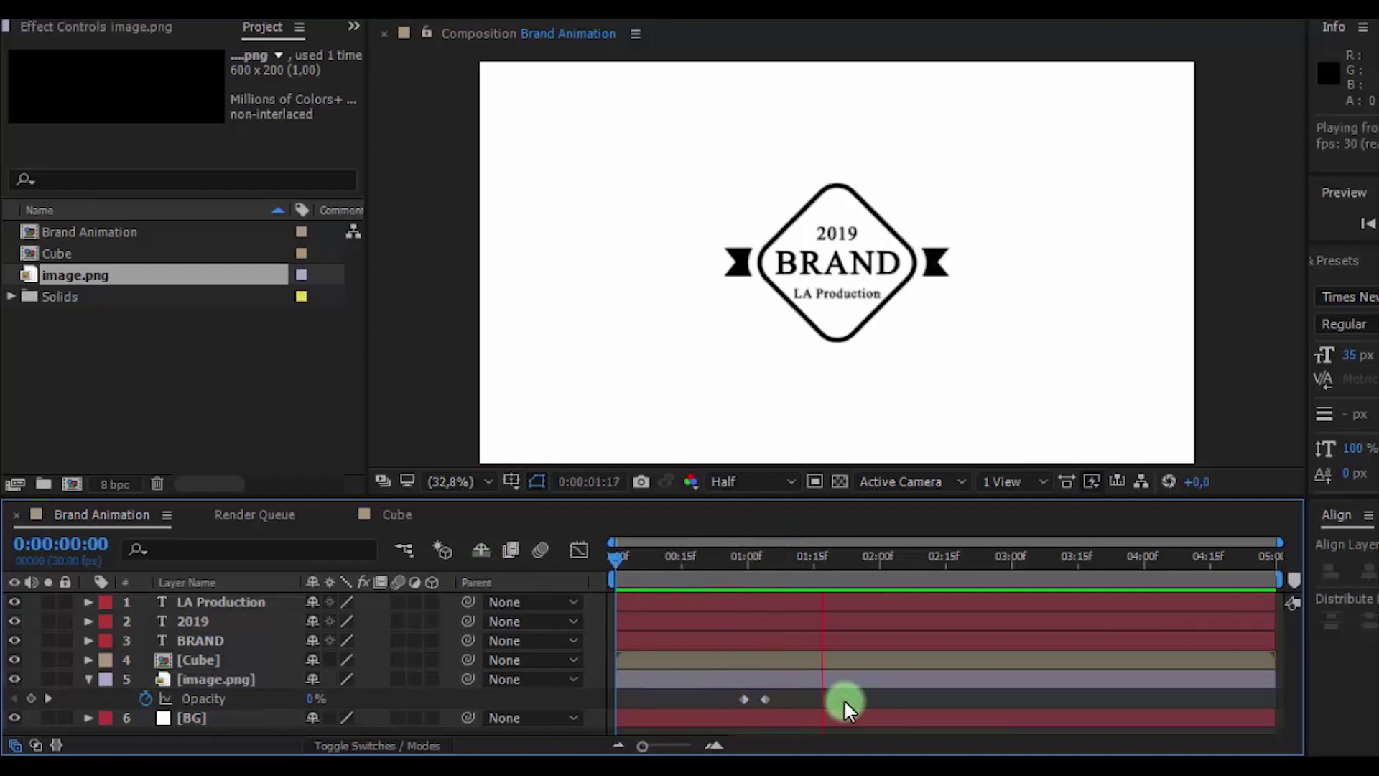
mouse_move(801, 564)
mouse_down()
mouse_move(747, 579)
mouse_move(786, 564)
mouse_up()
Raise the ribbon's Scale Y at 01:09 to 178 × 126% and replay the animation
key(s)
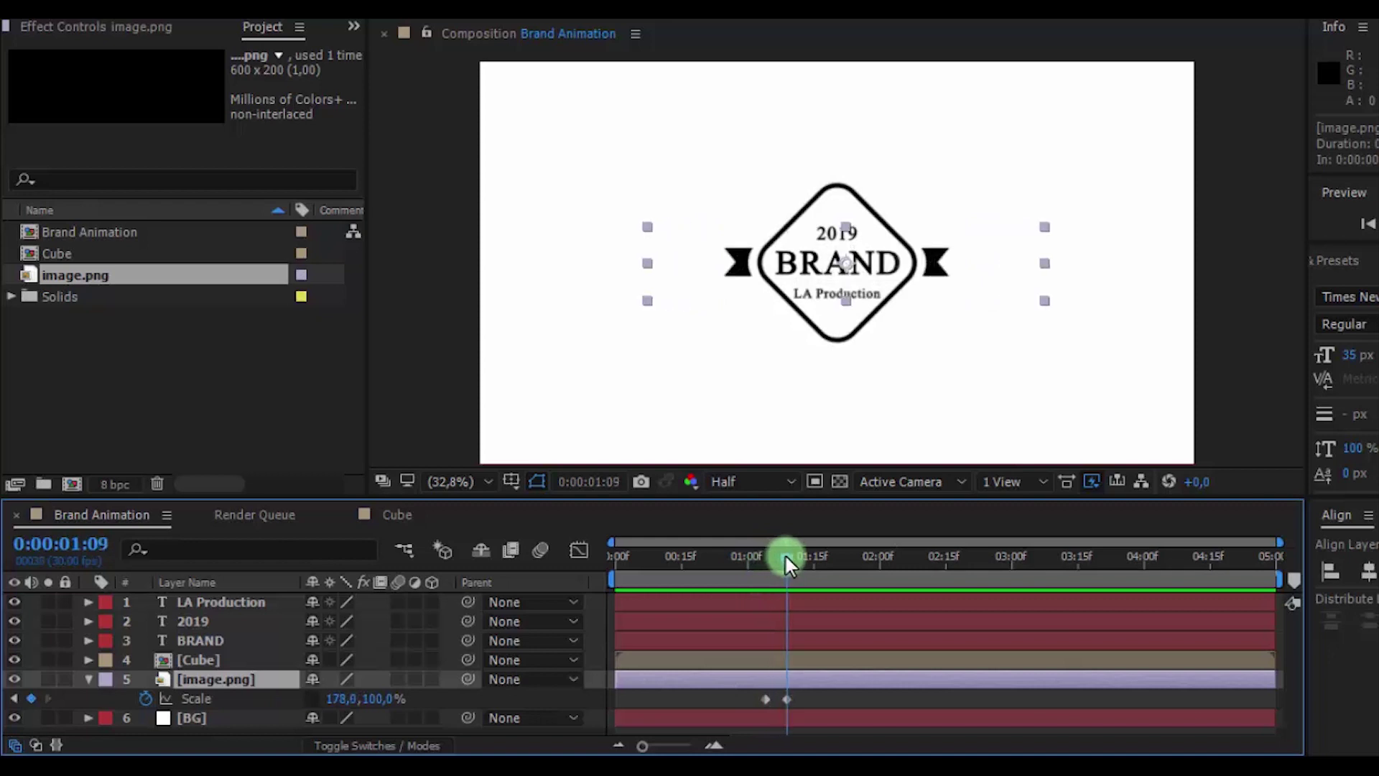
click(374, 701)
drag(373, 700, 403, 700)
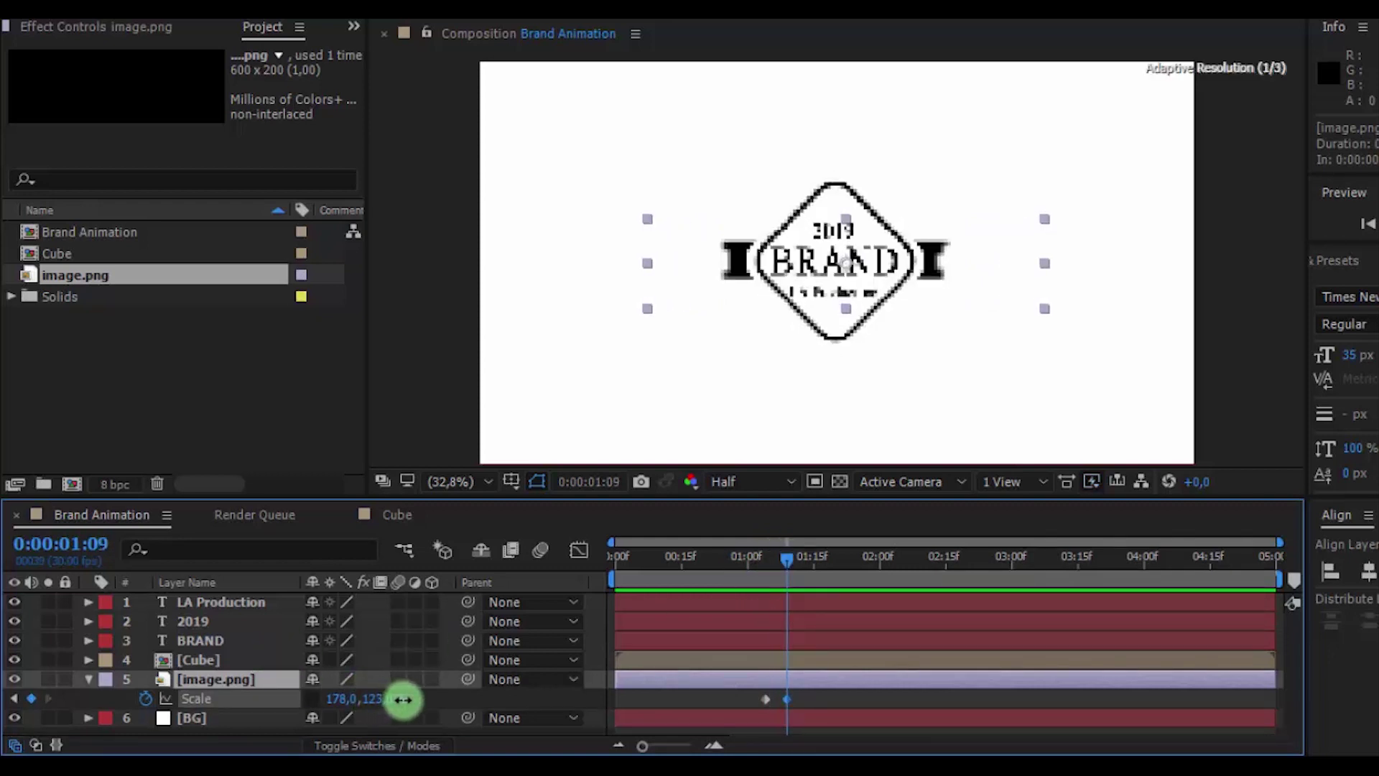
drag(742, 560, 529, 619)
click(642, 704)
key(space)
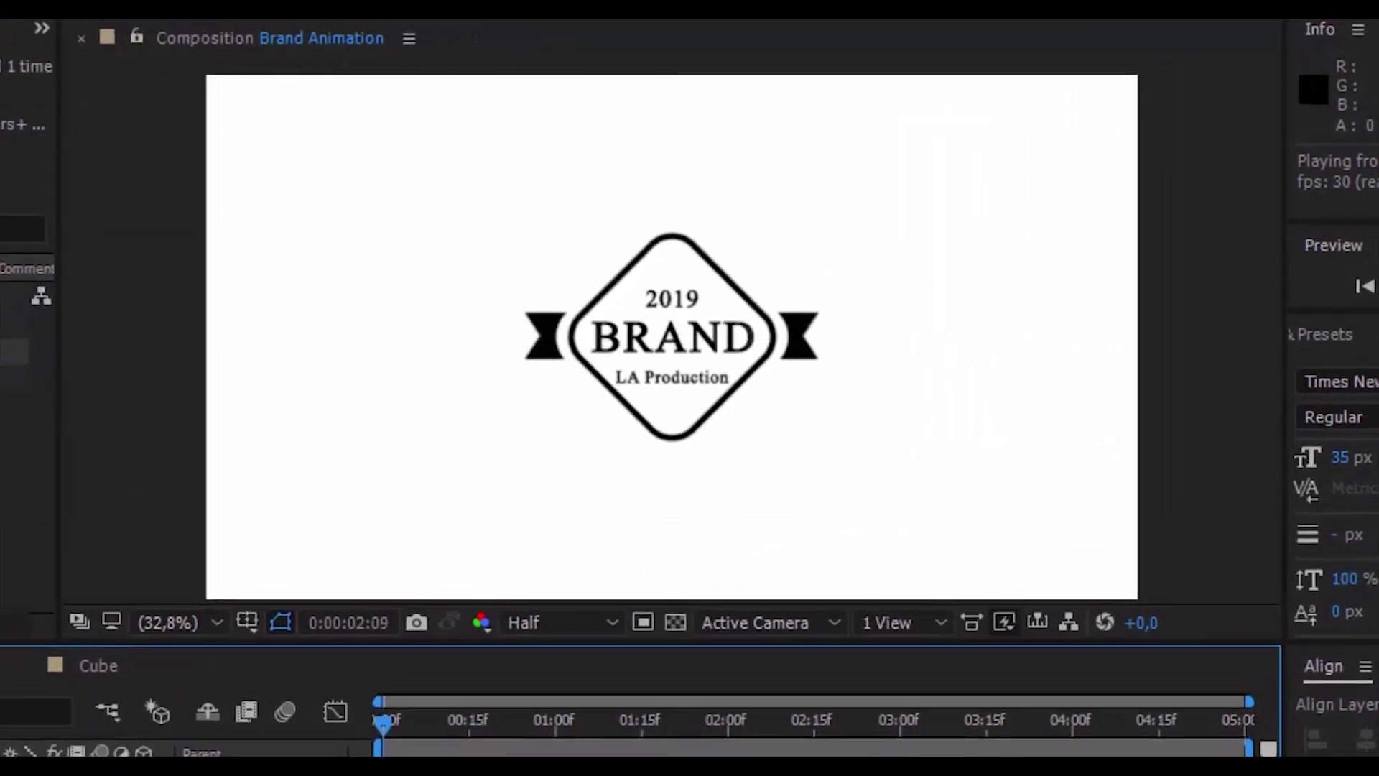
key(space)
key(space)
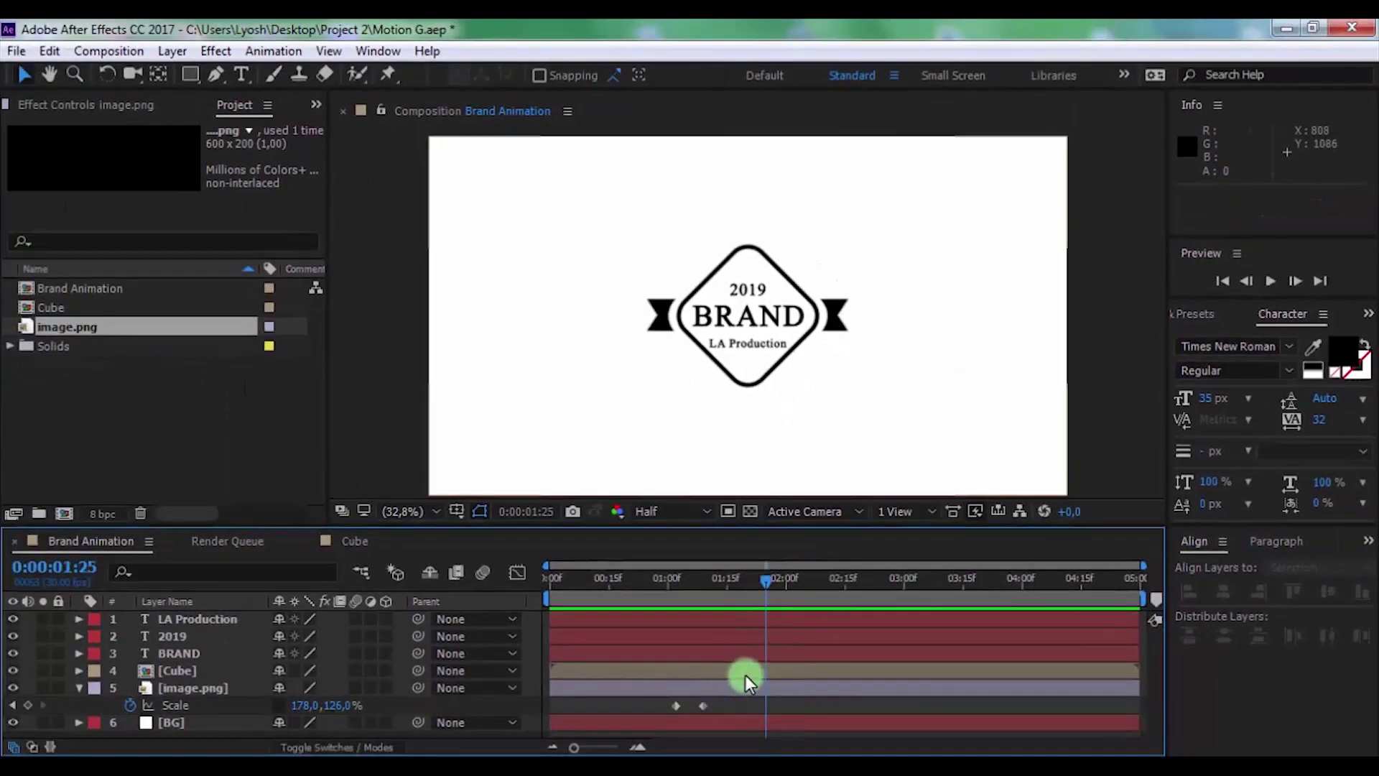
Pre-compose all layers into a new composition named All in One
key(space)
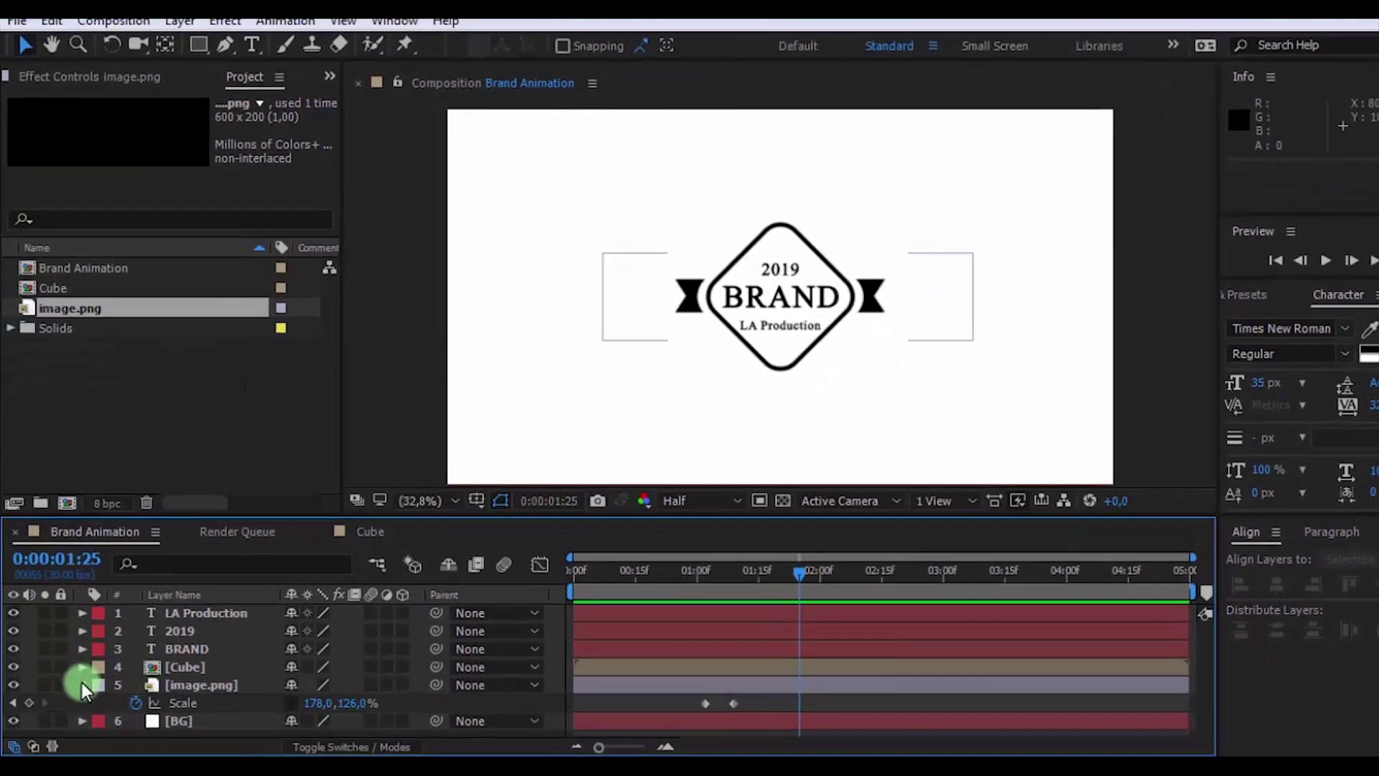
click(83, 686)
click(213, 672)
key(ctrl+a)
right_click(246, 643)
click(300, 638)
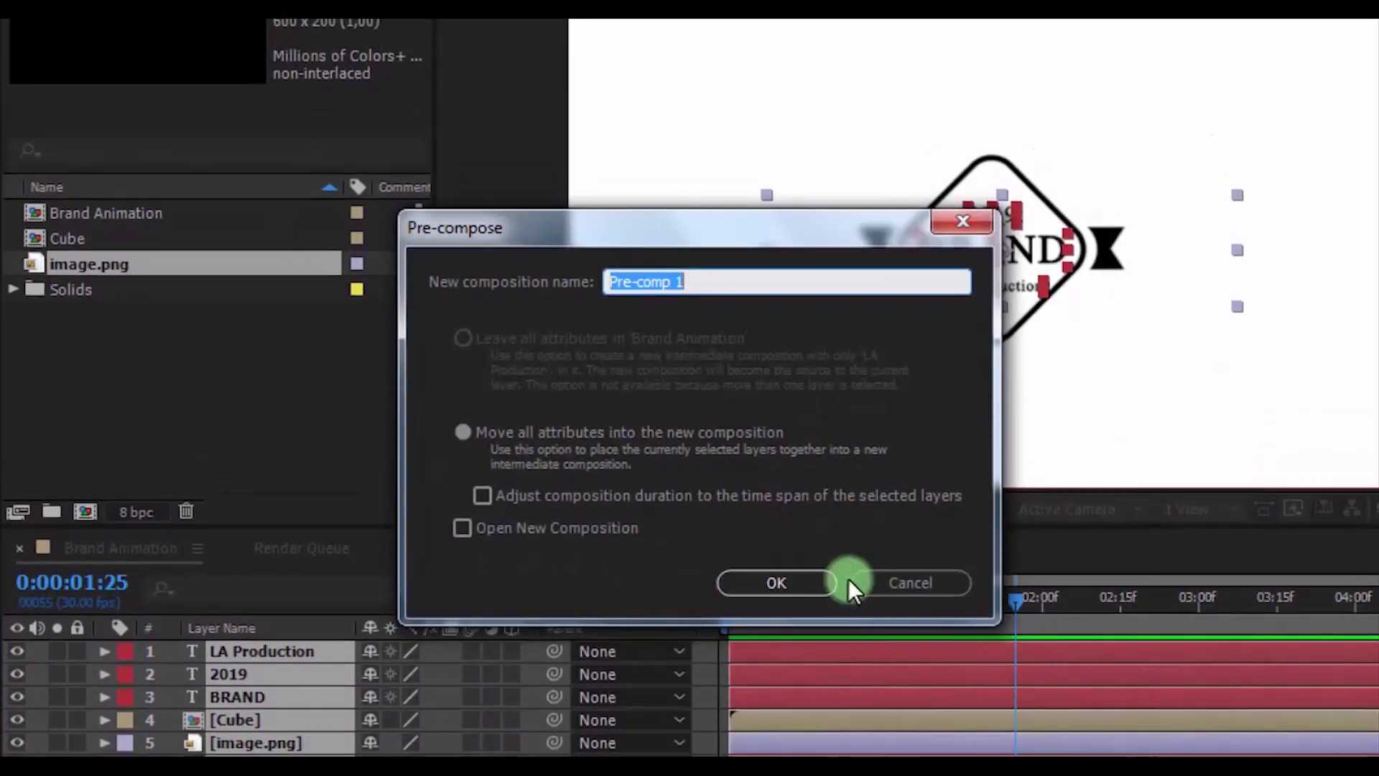
text(All in One)
click(826, 583)
Trim the All in One layer to end near 3:15 and duplicate it
click(204, 622)
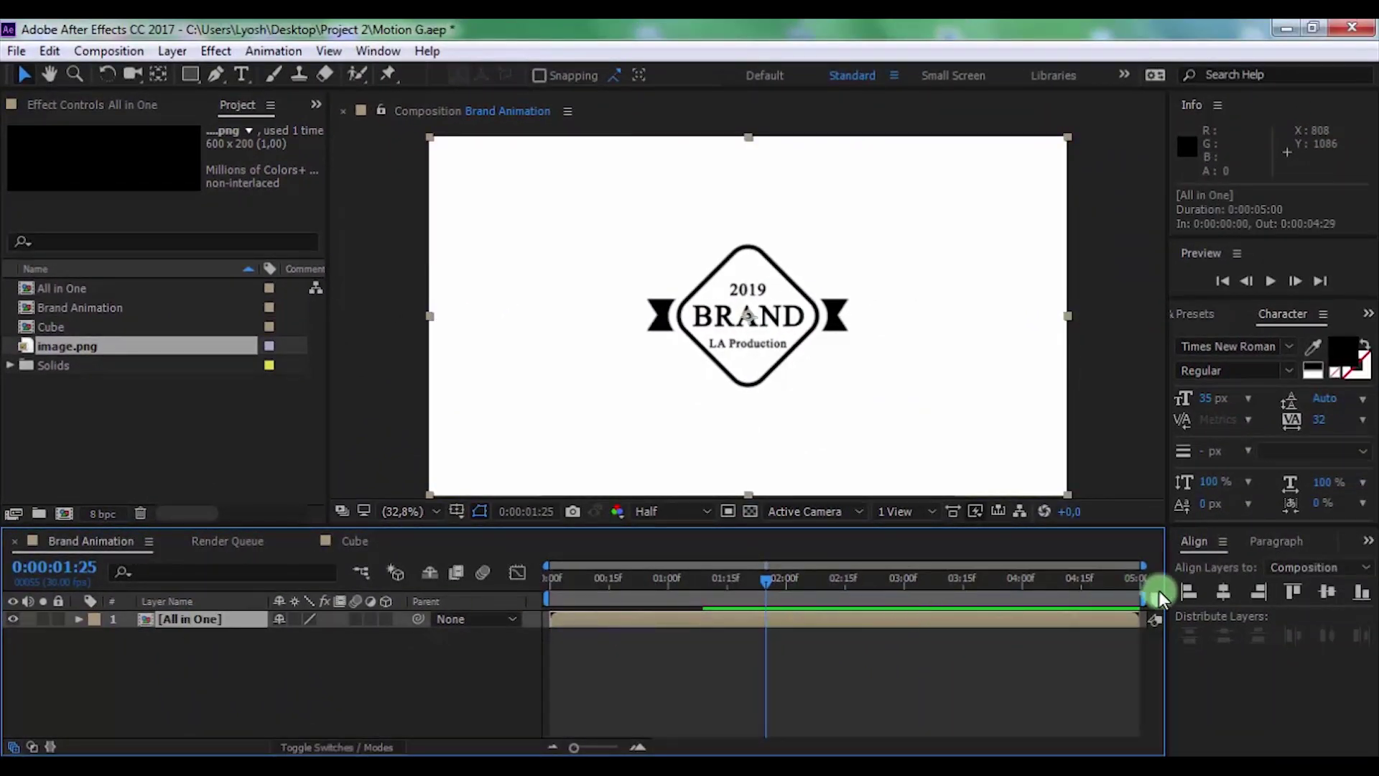
drag(1137, 617, 962, 630)
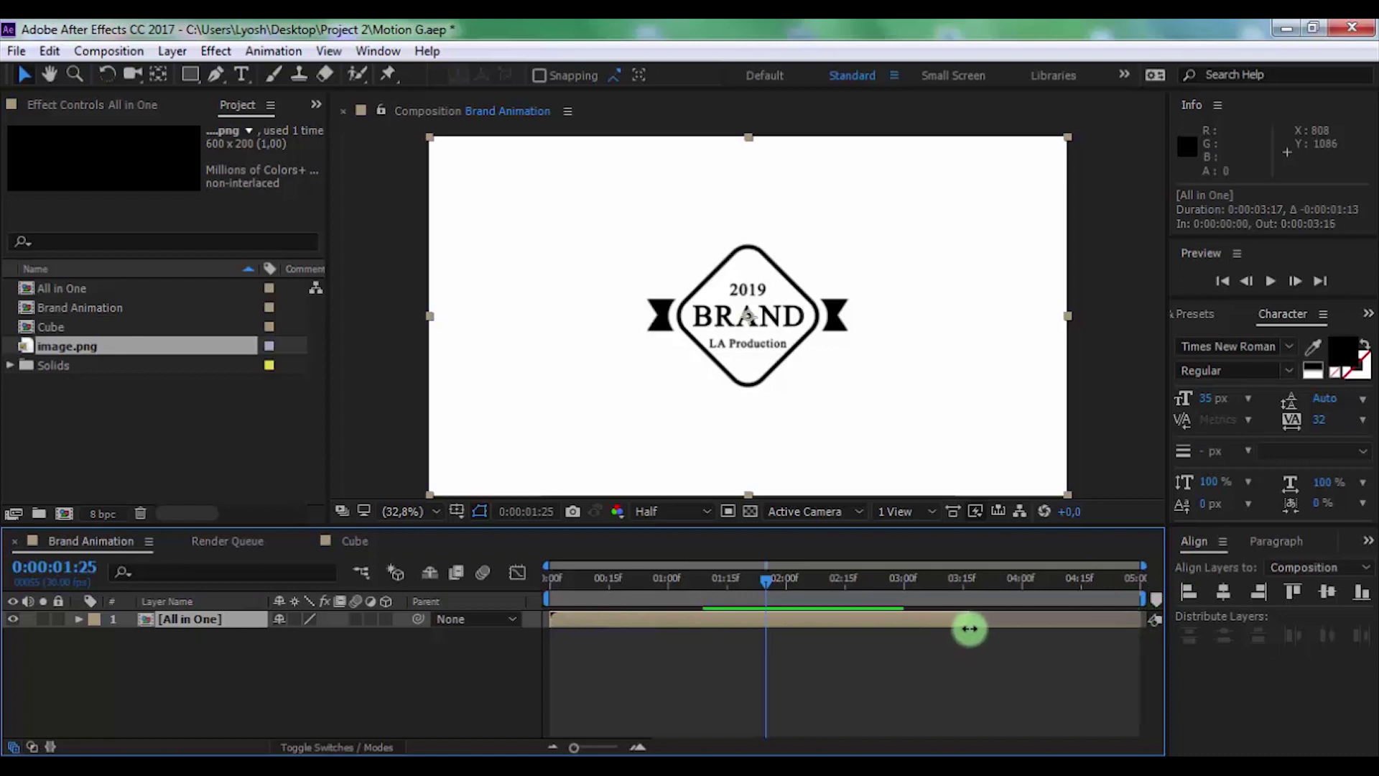
key(ctrl+d)
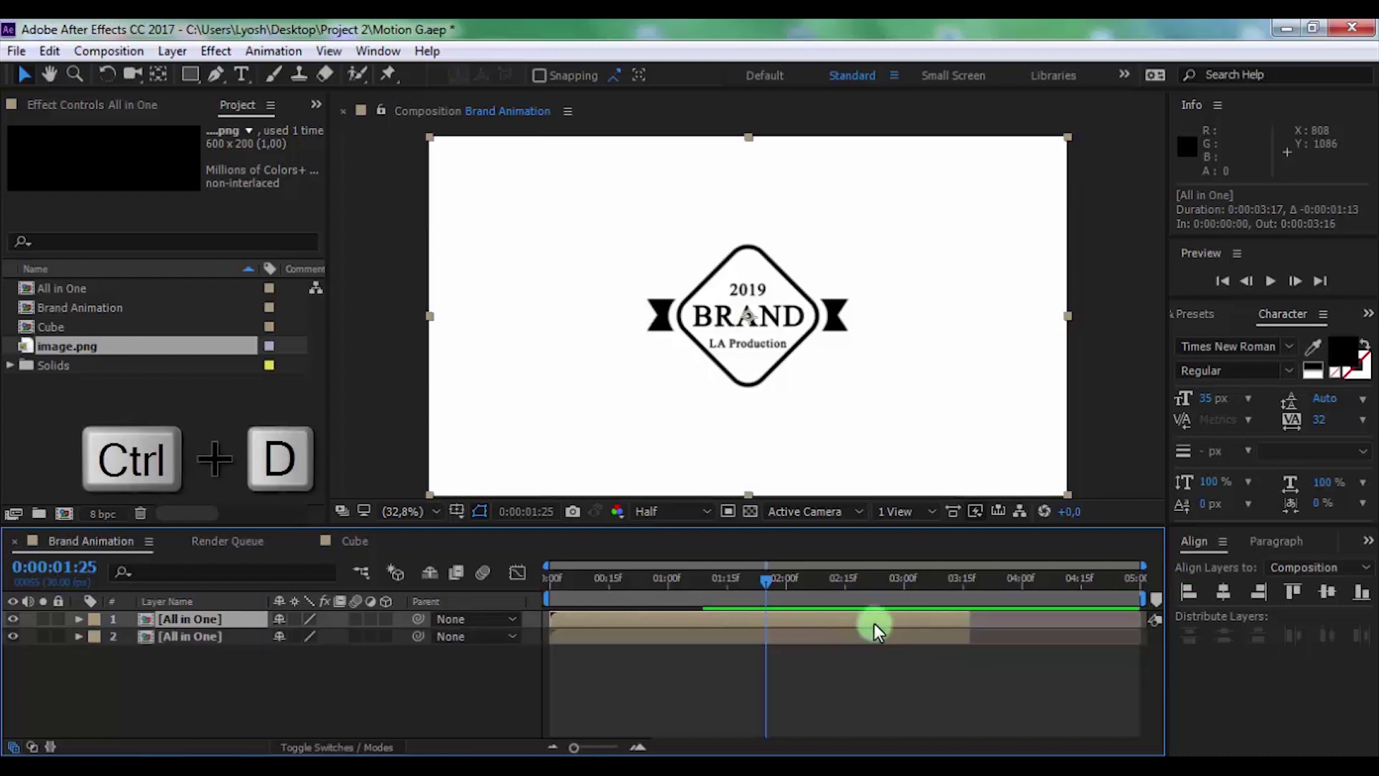
Time-reverse the copy, place it after the original, and preview
click(623, 635)
right_click(623, 635)
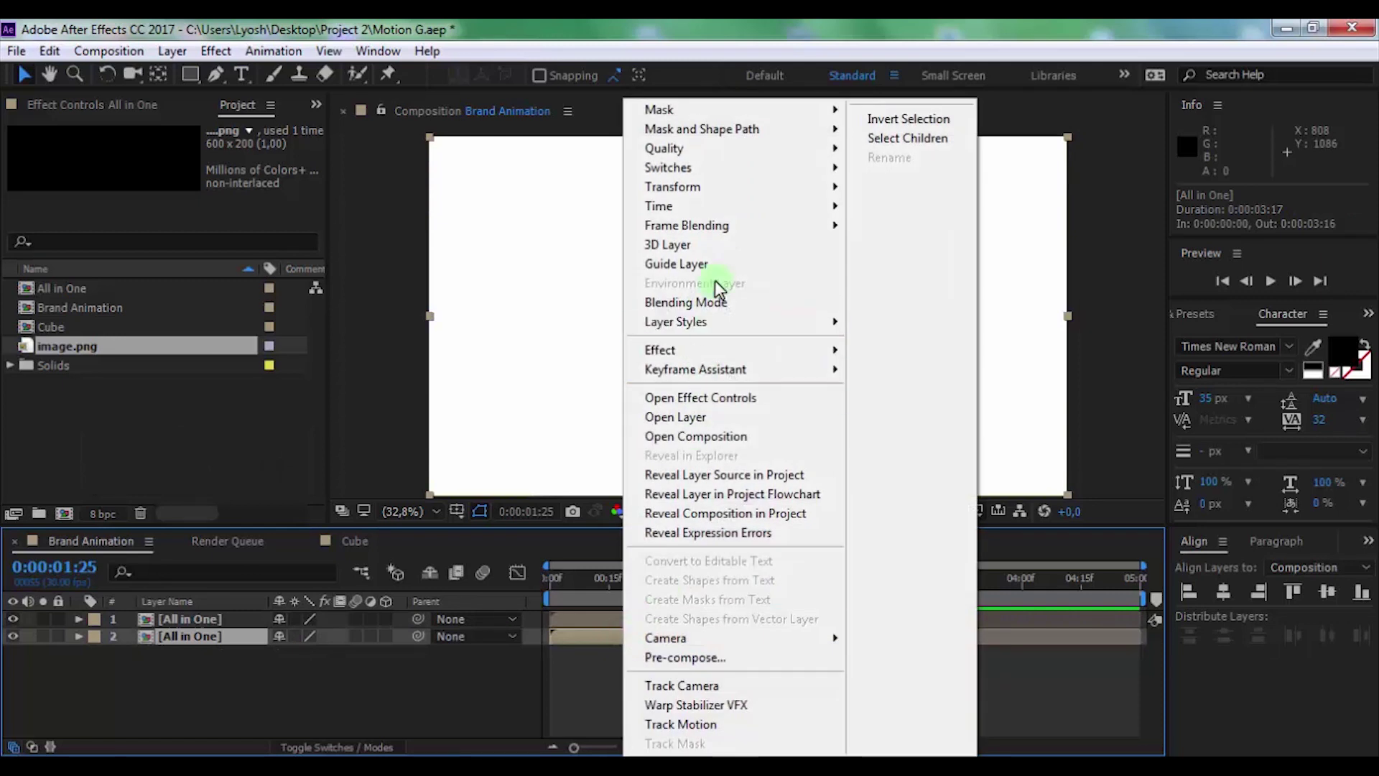
mouse_move(658, 205)
click(951, 230)
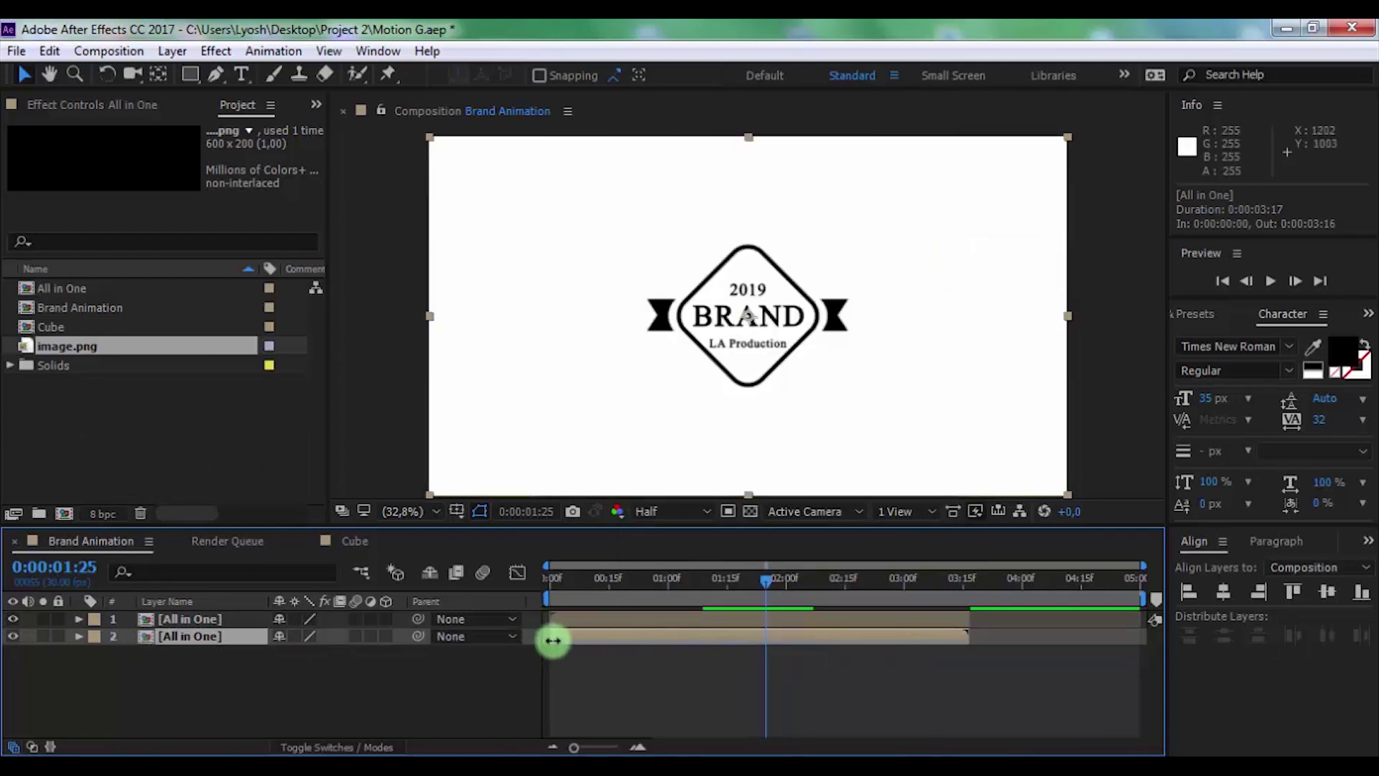
drag(553, 640, 911, 641)
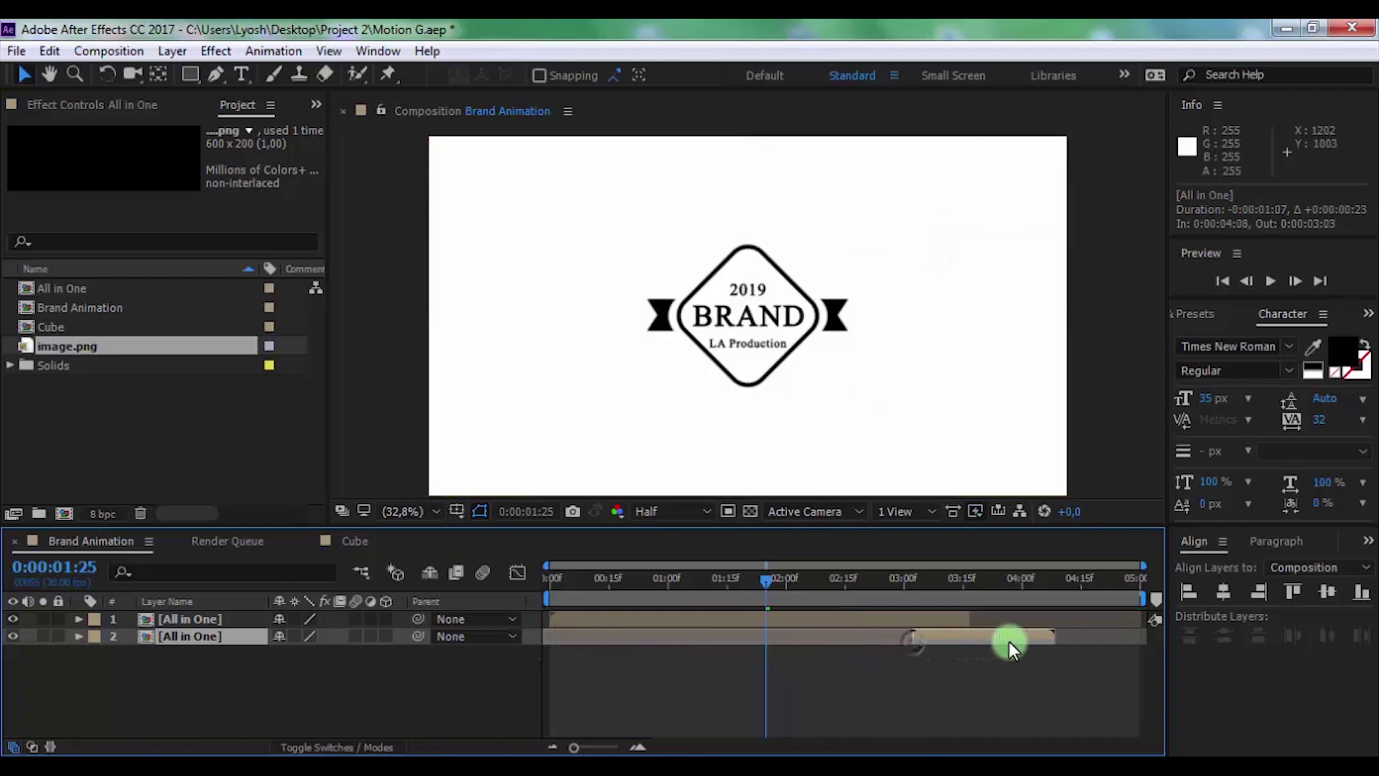
drag(1010, 641, 1085, 636)
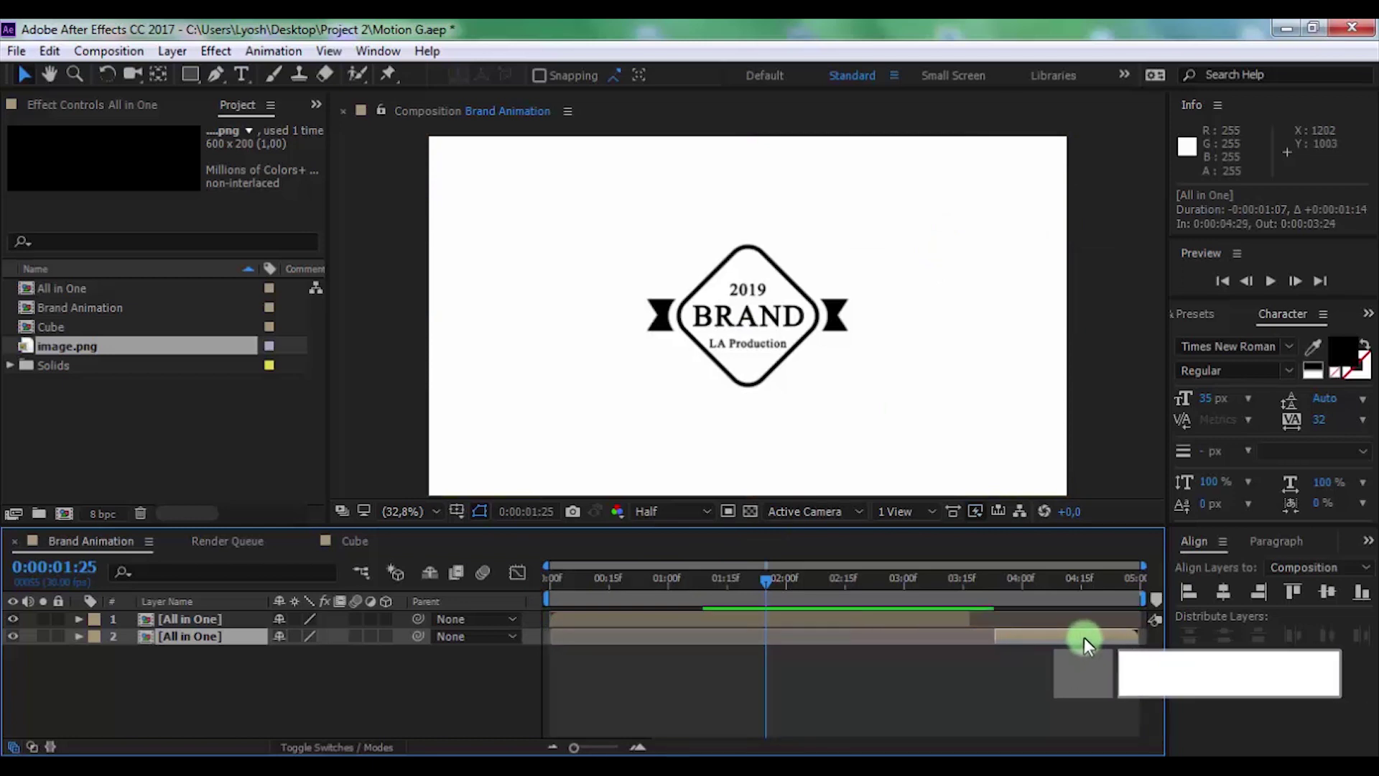
drag(994, 635, 956, 635)
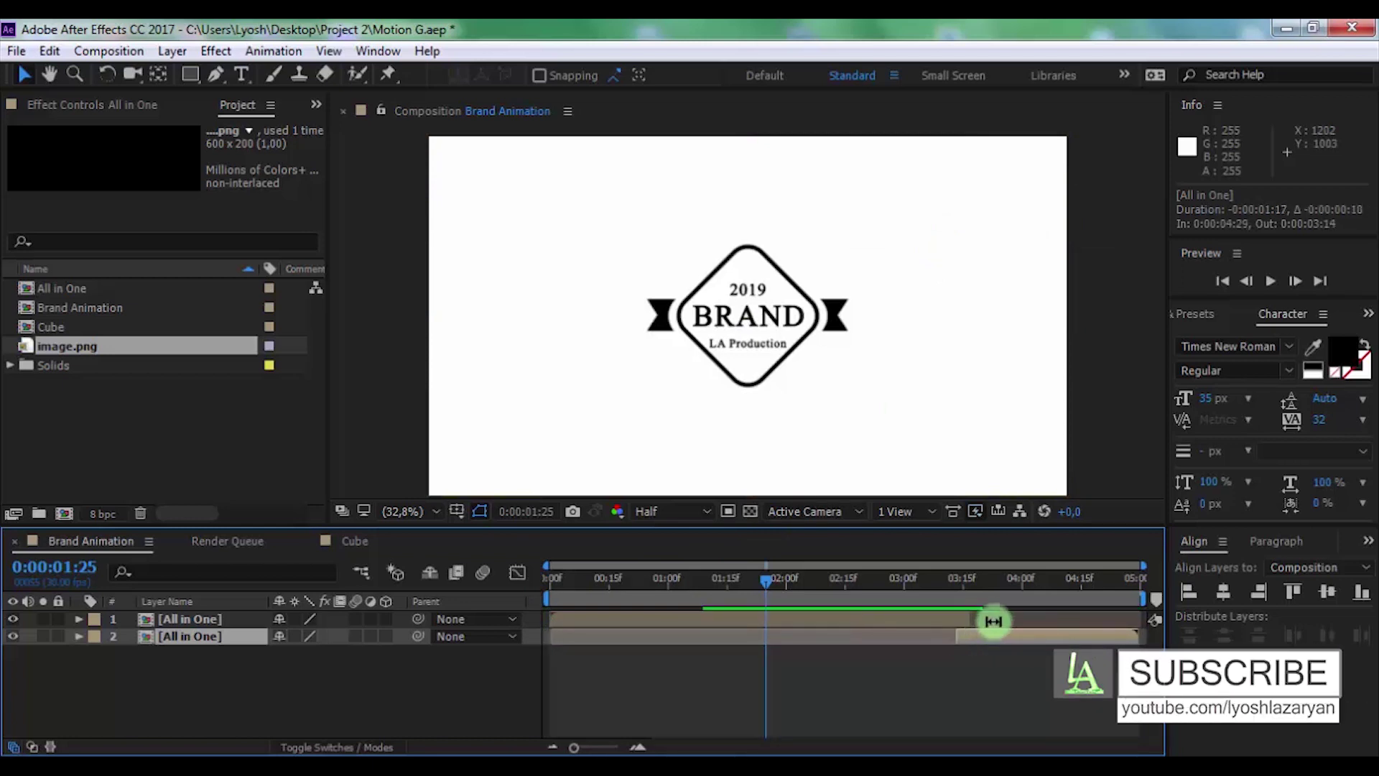
key(space)
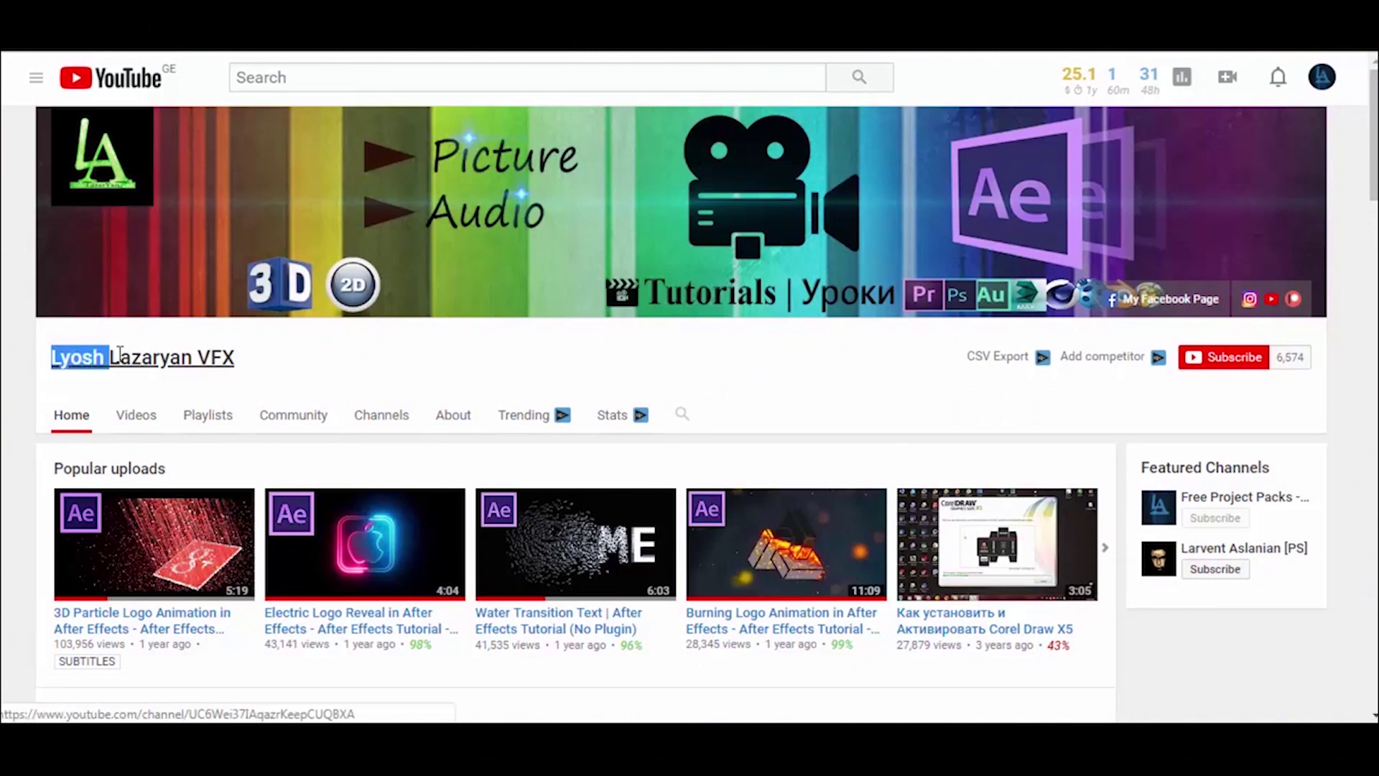
Subscribe to the After Effects tutorial YouTube channel, then view and dismiss its notification settings
click(300, 381)
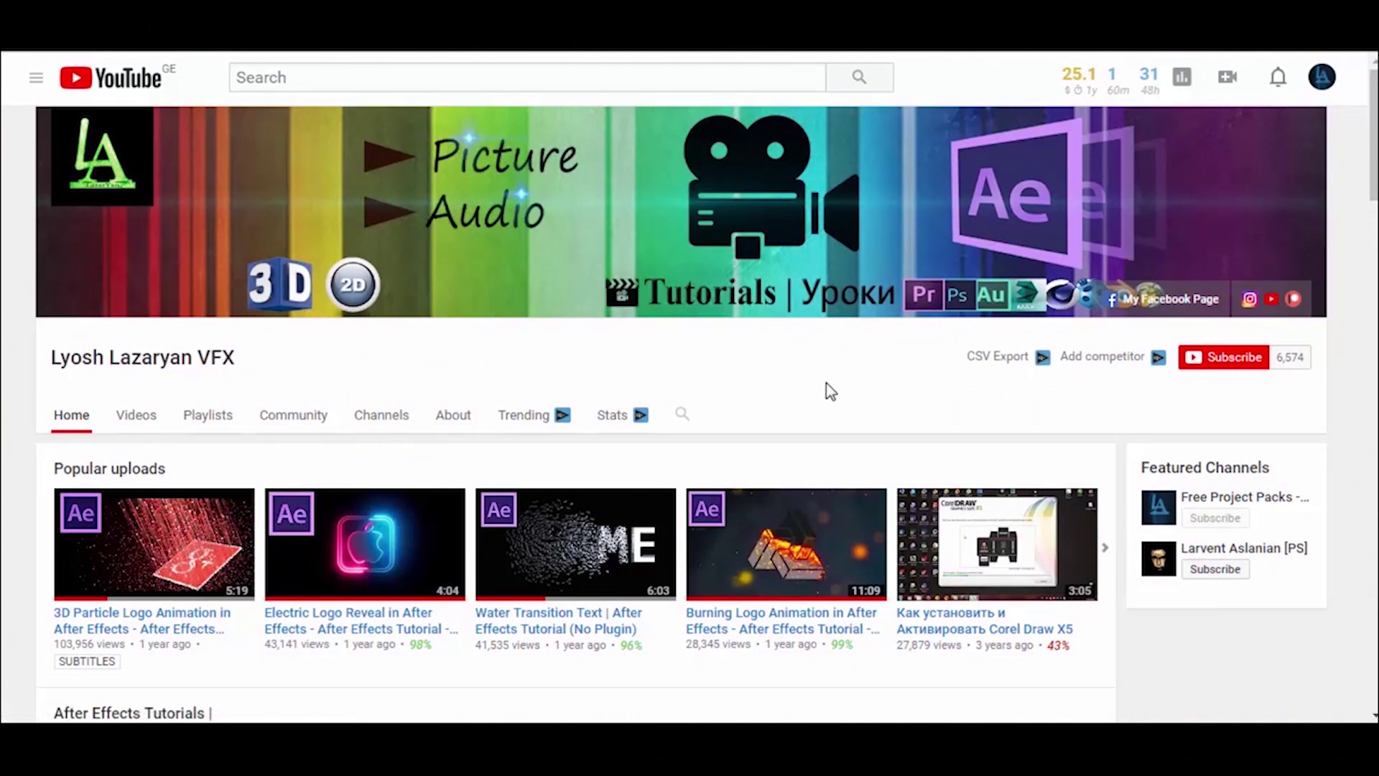
click(1221, 370)
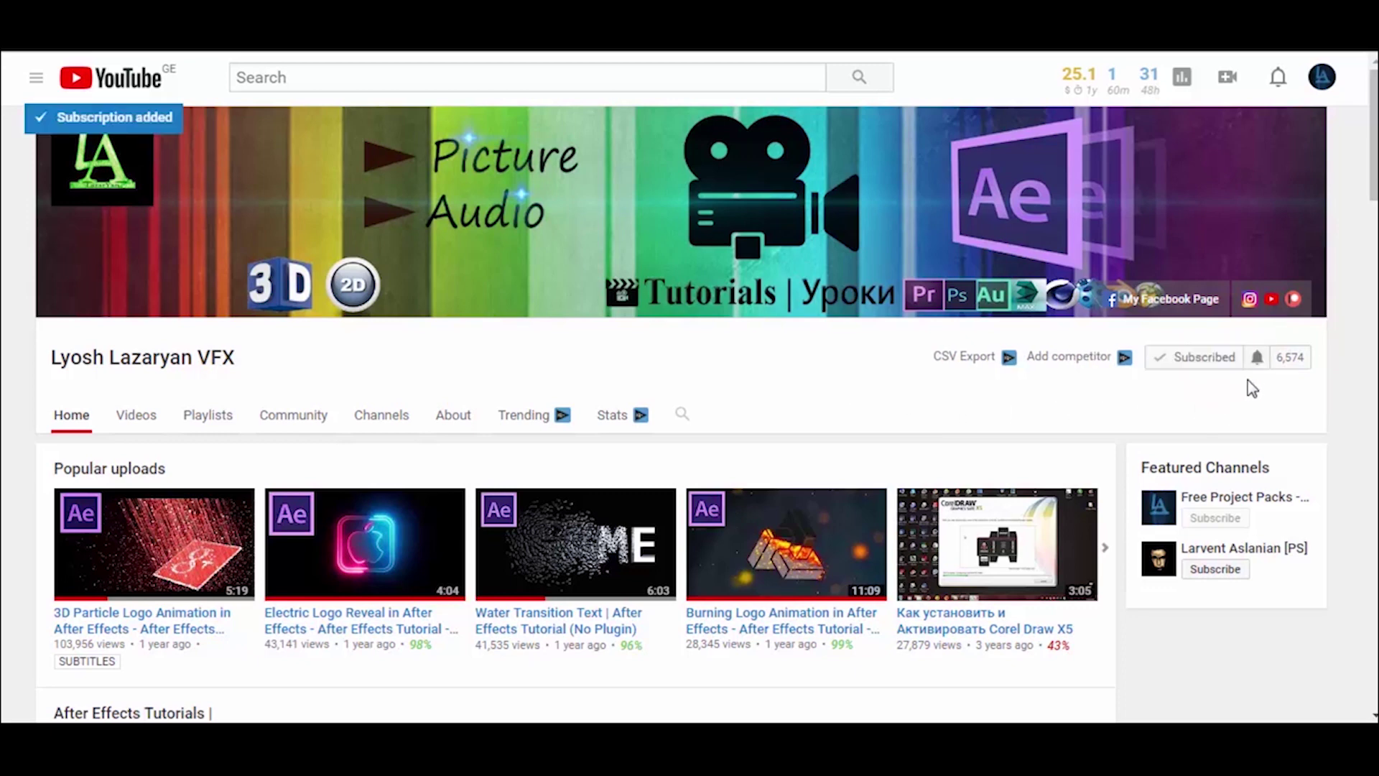
click(1258, 360)
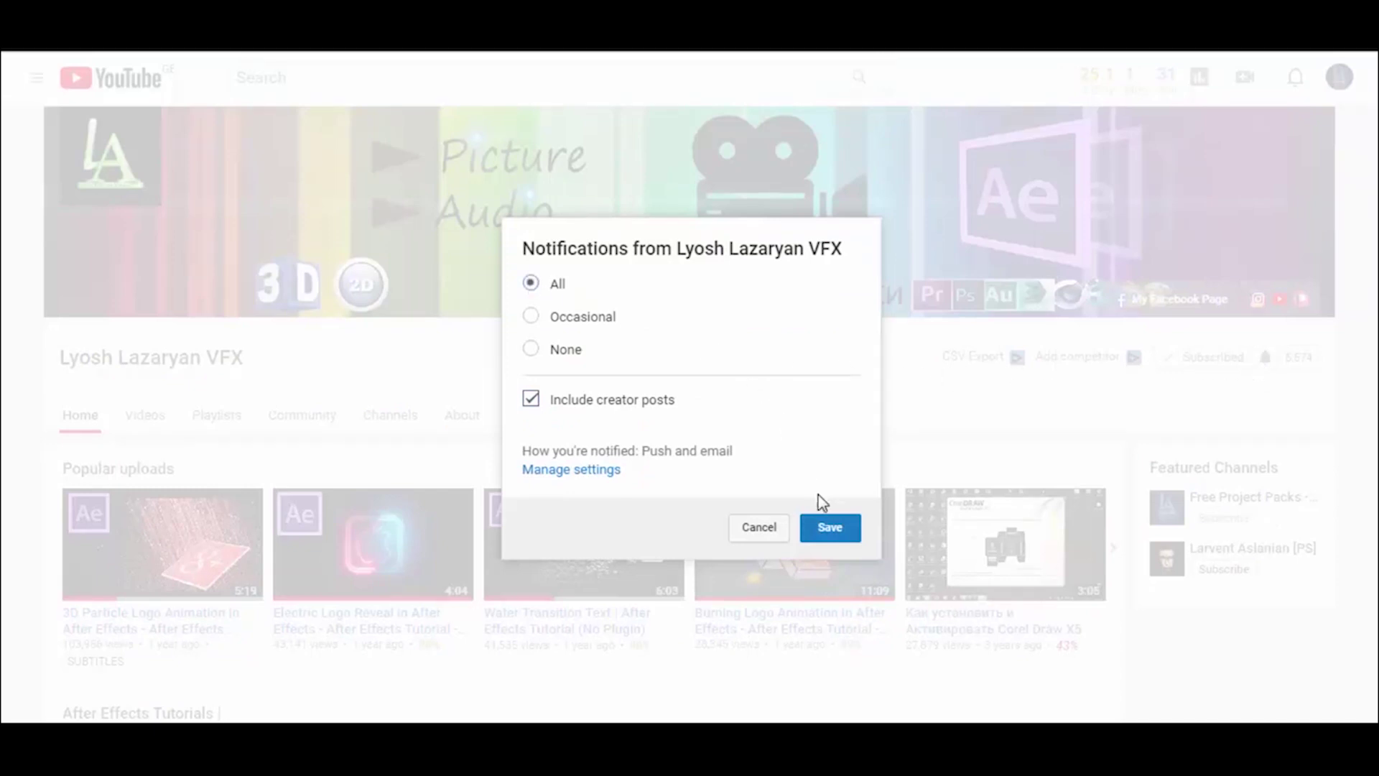
click(831, 538)
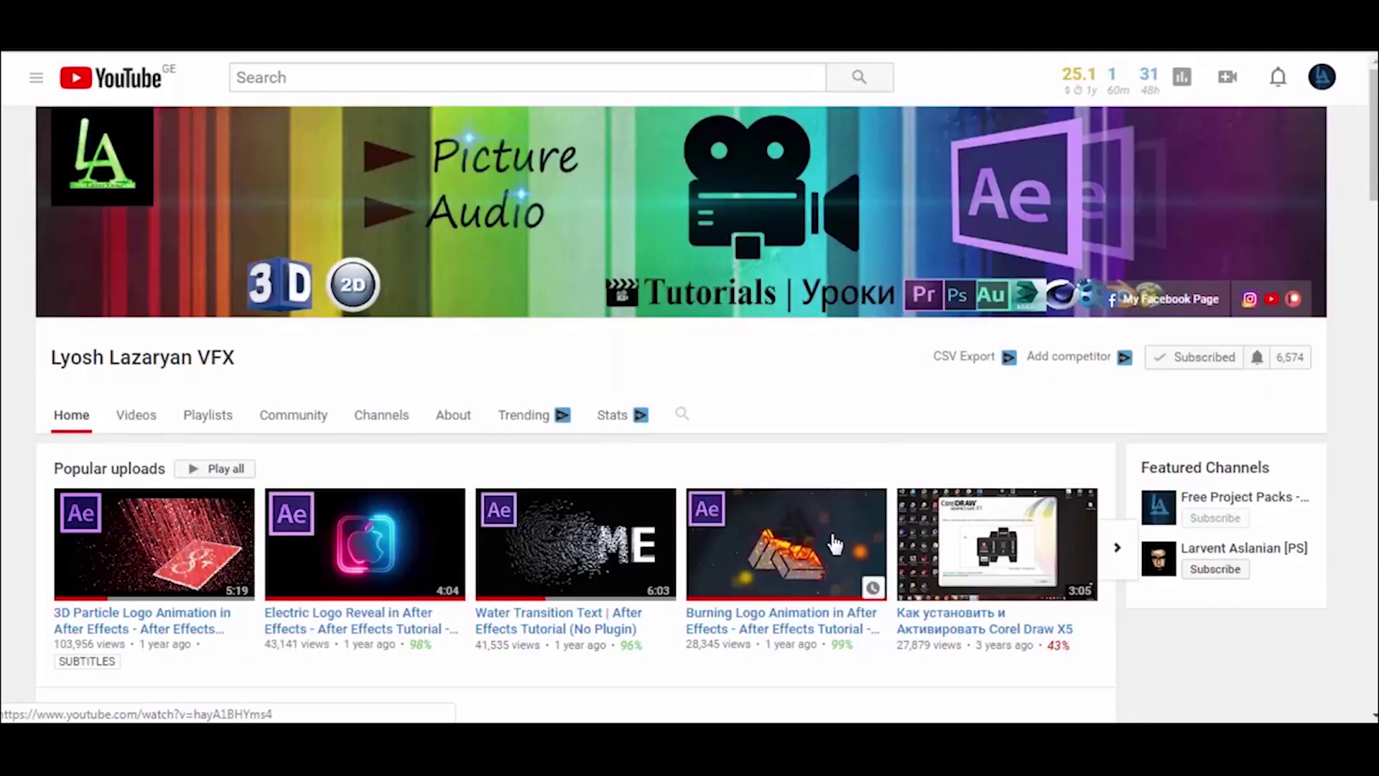